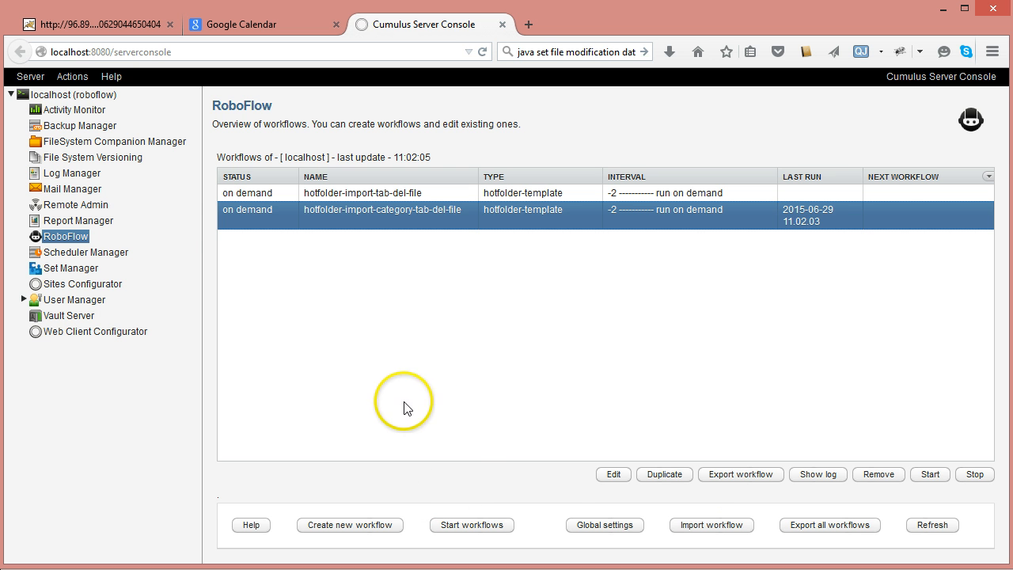
Step: Switch to File Explorer and open test-category-tab-del-import.txt from the import-tab-del-cum92 folder
key(alt+Tab)
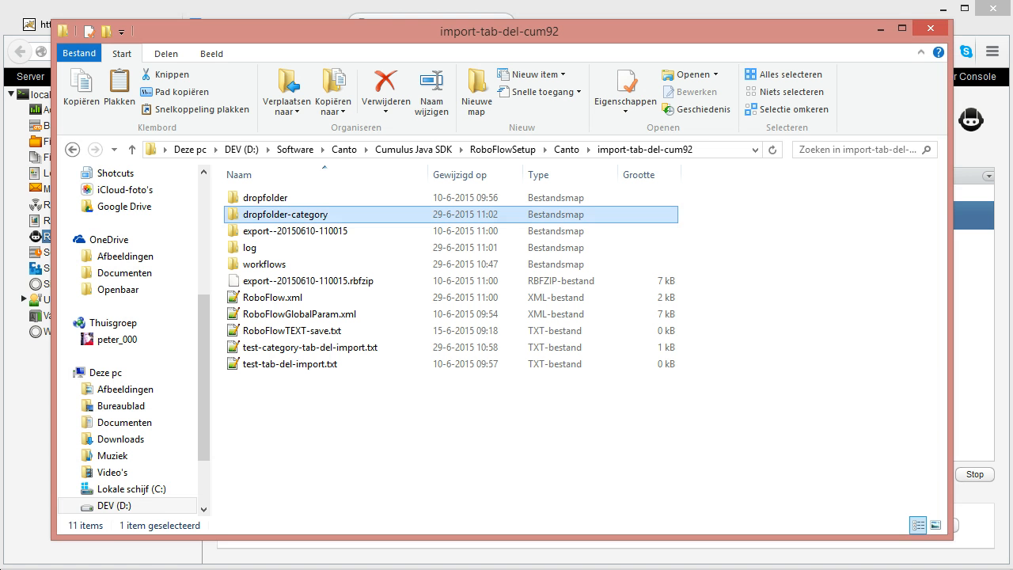
click(286, 352)
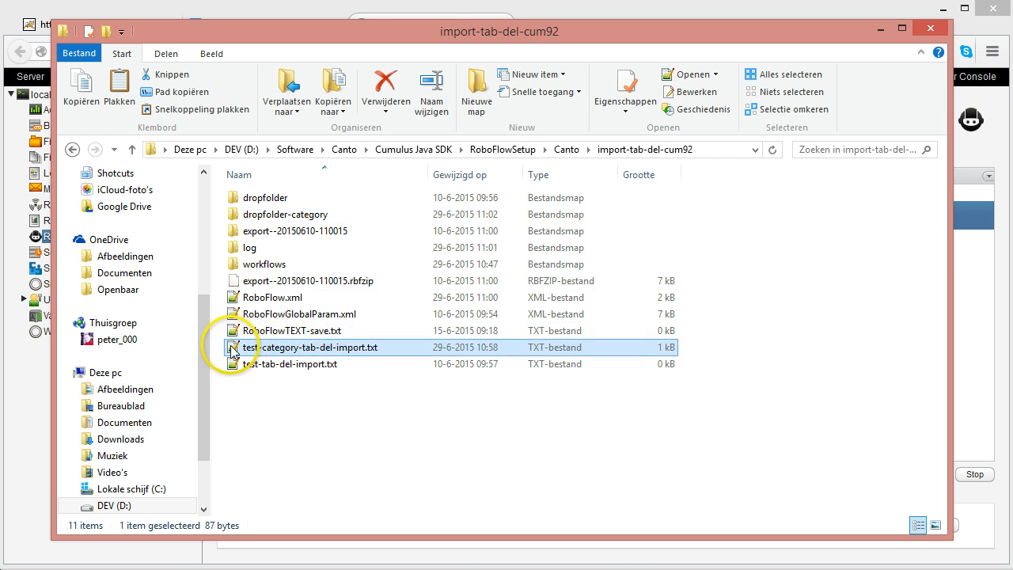
double_click(255, 348)
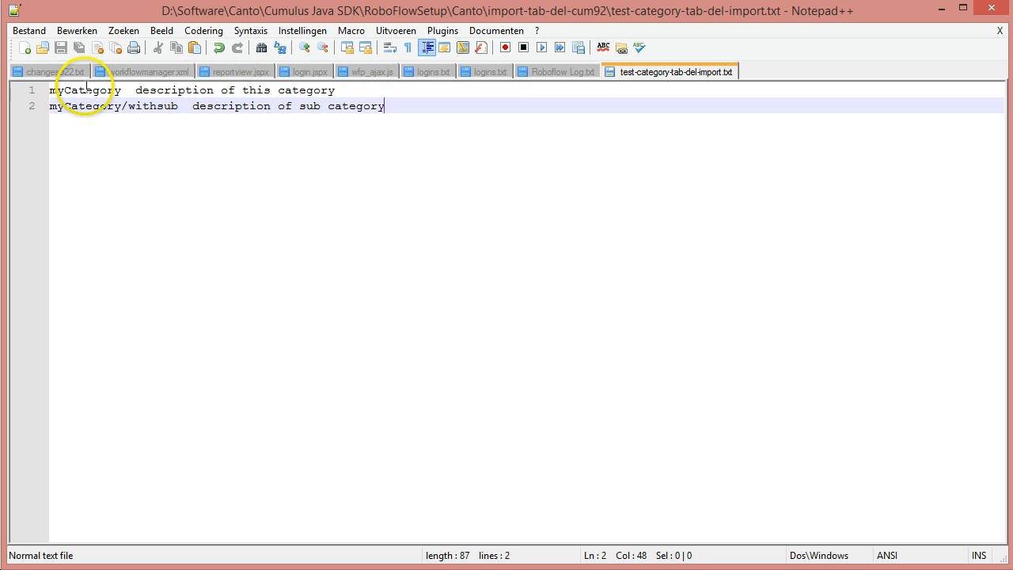
Step: Examine the category names, subcategory path and descriptions in the text file's two lines, and put the editor away
double_click(79, 90)
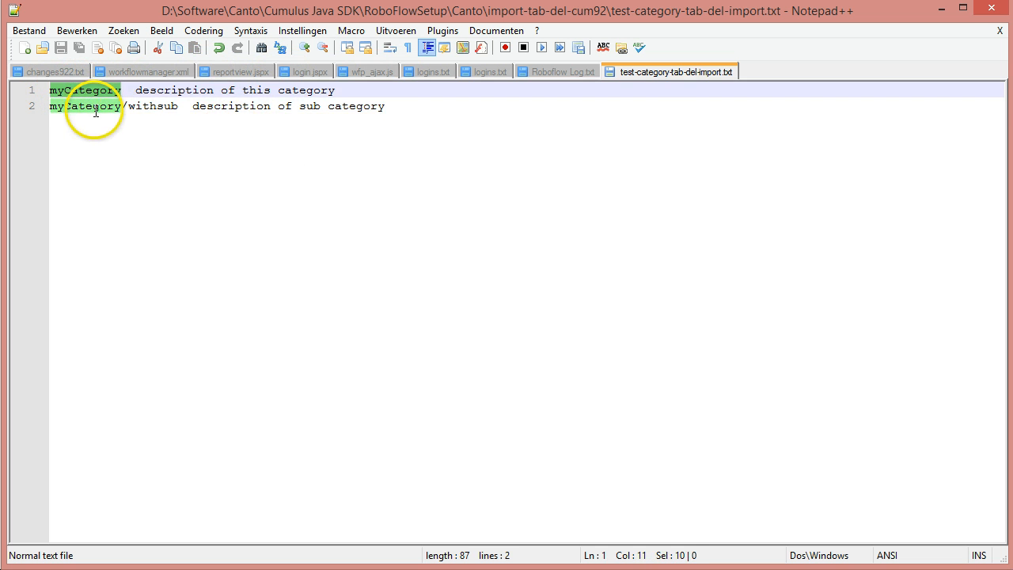
click(93, 107)
click(46, 106)
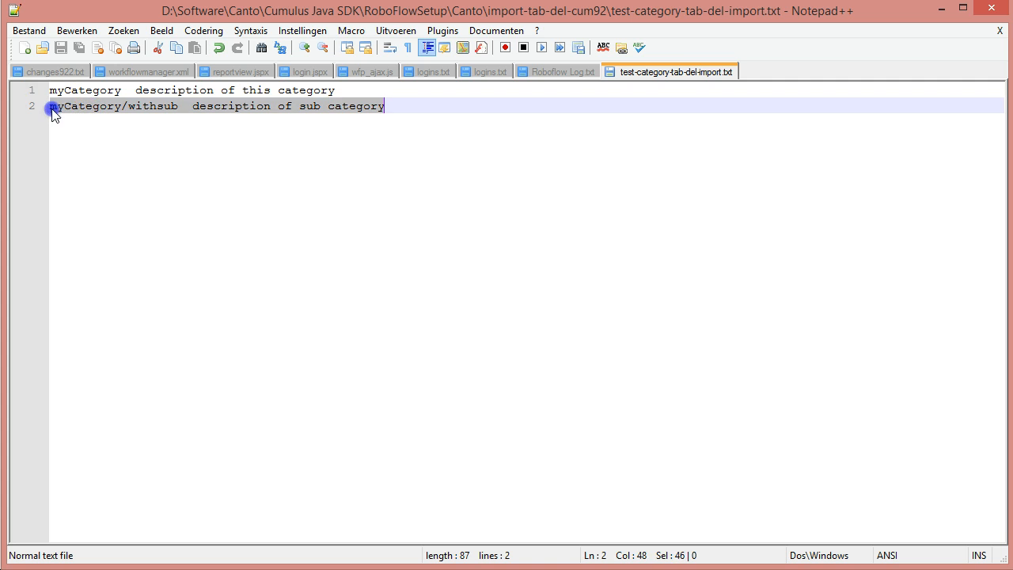
click(172, 104)
drag(177, 104, 50, 101)
click(176, 130)
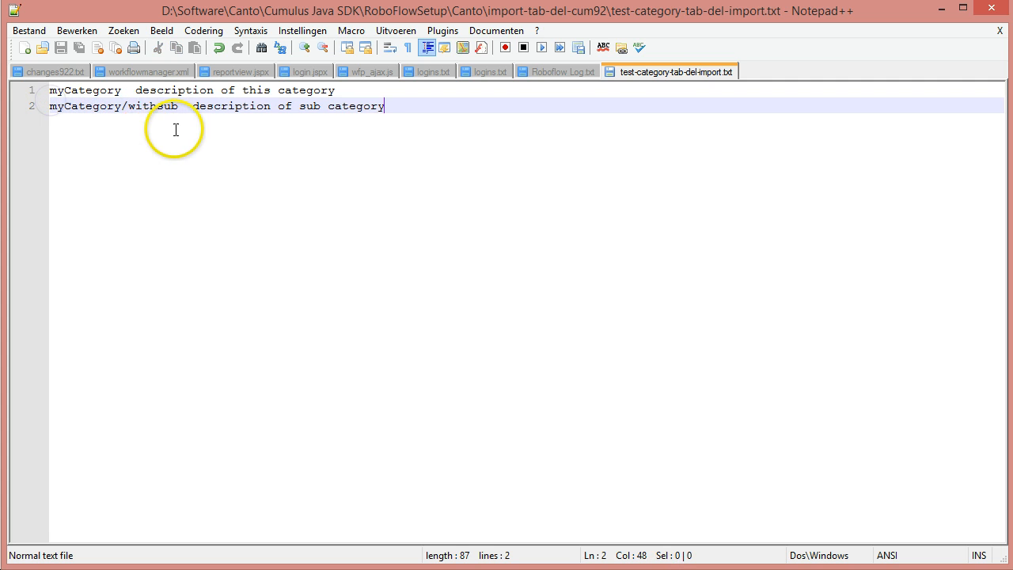
drag(129, 90, 313, 87)
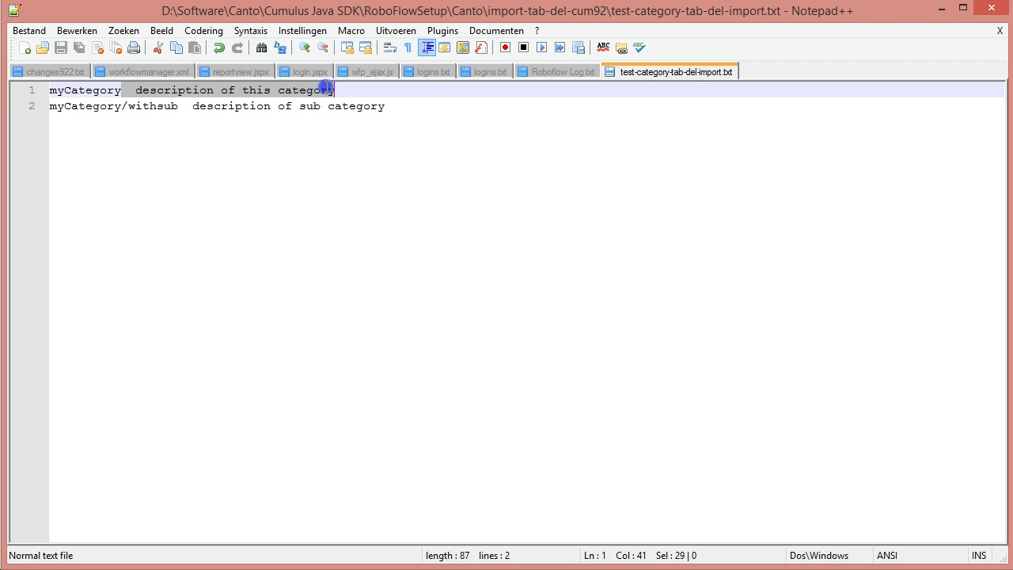
click(206, 129)
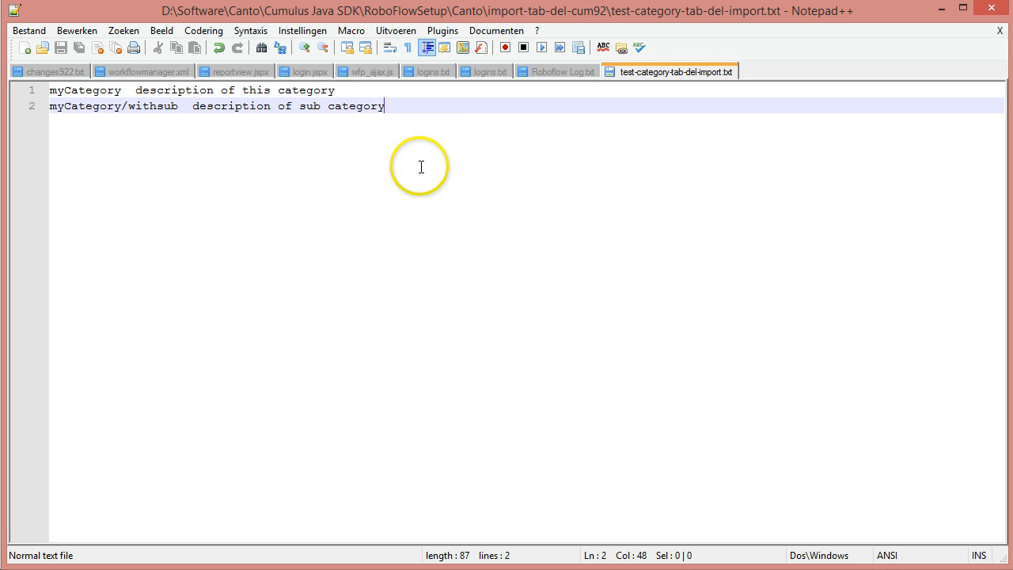
click(942, 14)
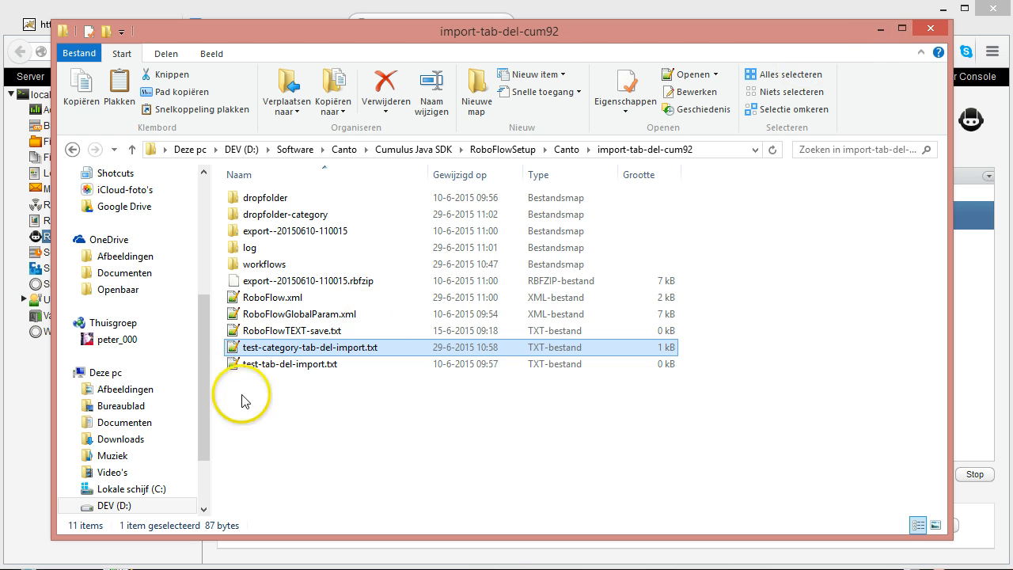
Step: Copy test-category-tab-del-import.txt into the dropfolder-category folder, check it there and return to the import-tab-del-cum92 folder
drag(235, 355, 295, 223)
double_click(235, 214)
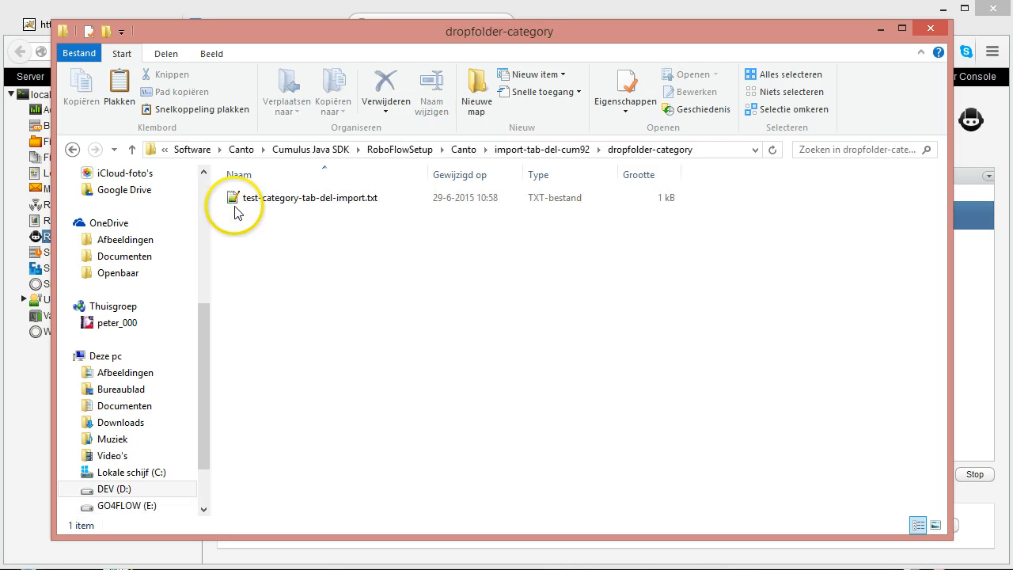
click(237, 199)
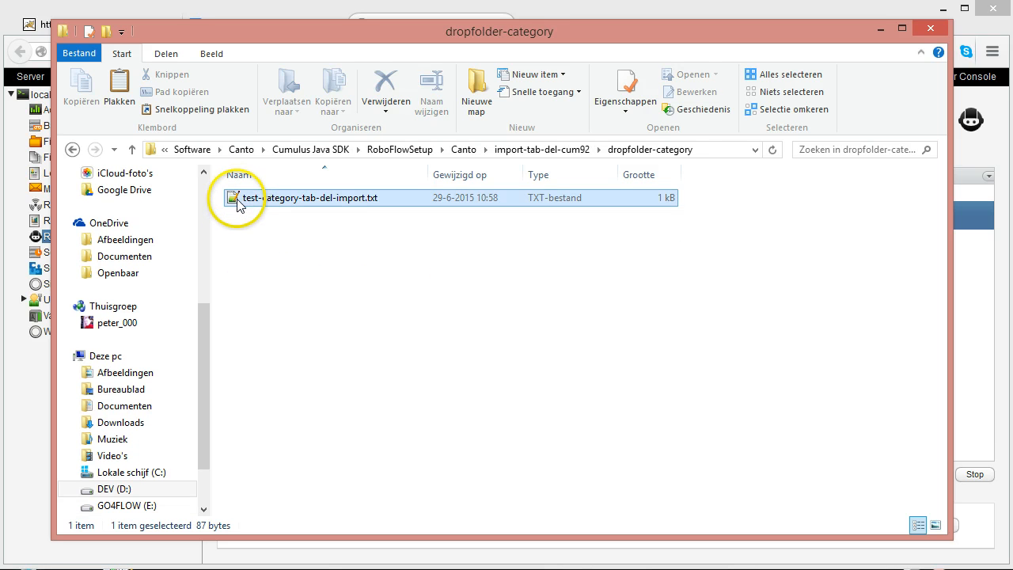
click(528, 151)
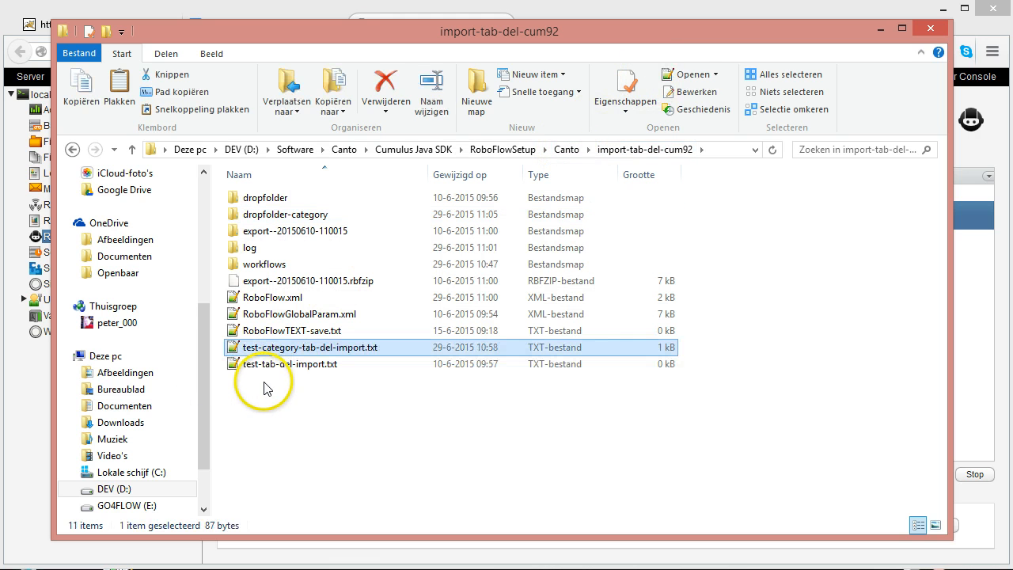
Step: Return to the Cumulus Server Console and examine the file filter and hot folder parameters of the hotfolder-import-category-tab-del-file workflow
click(271, 449)
click(62, 10)
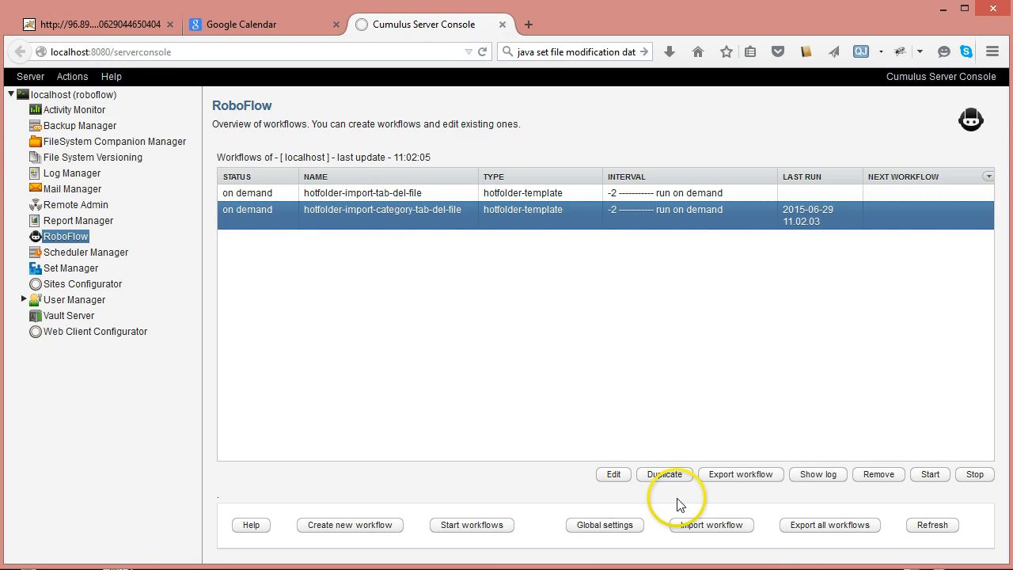
click(611, 475)
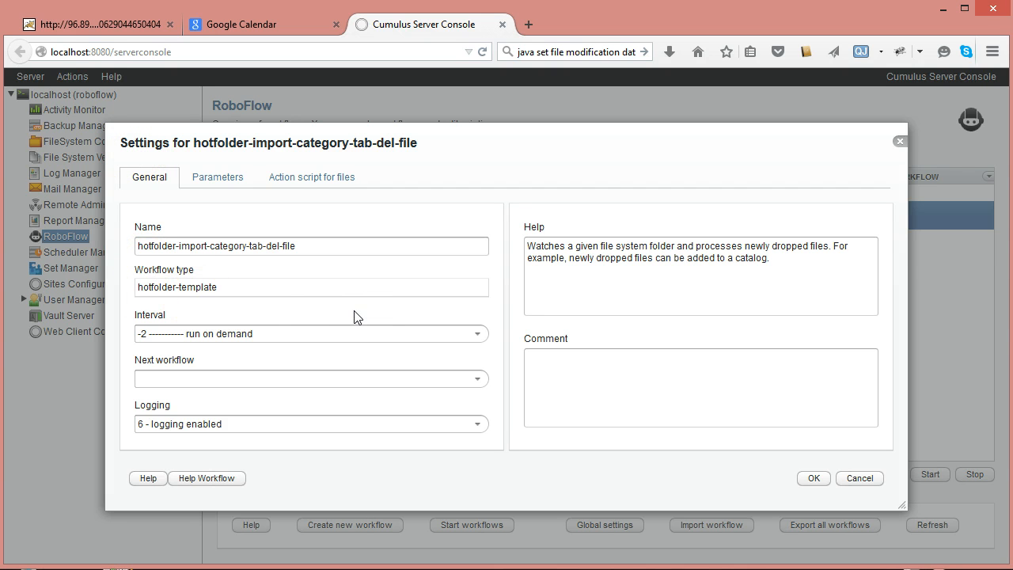
click(202, 179)
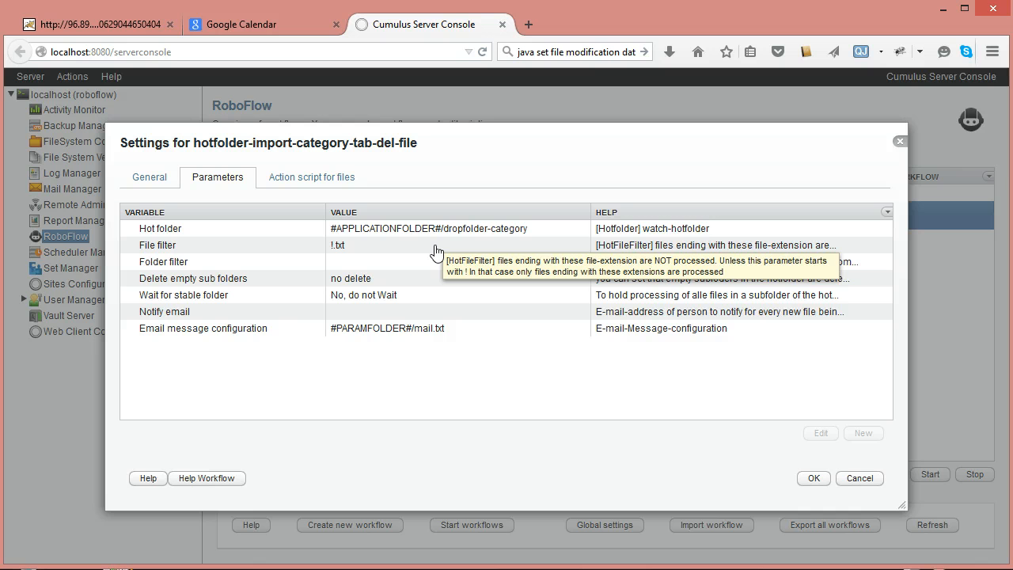
click(143, 246)
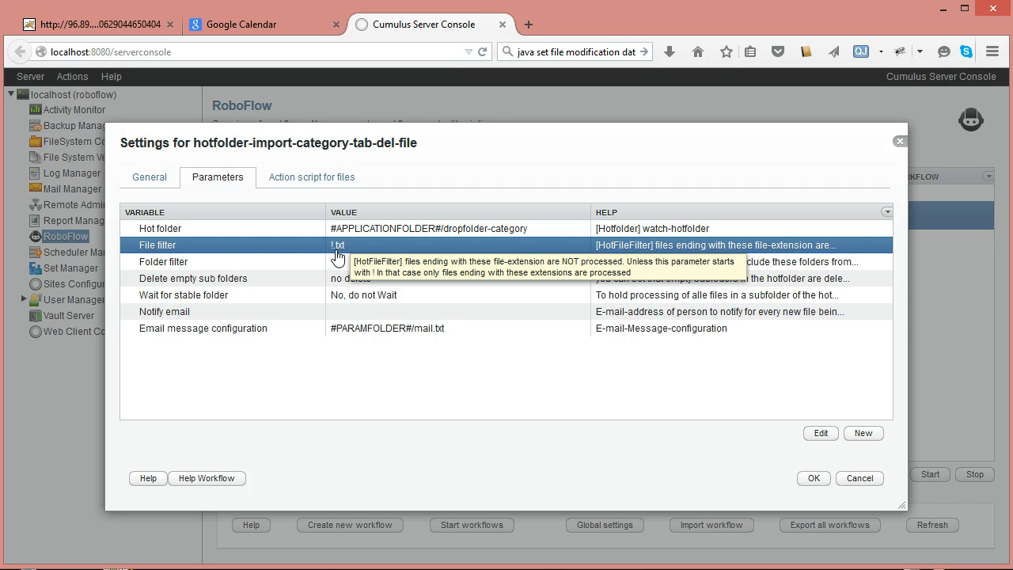
click(303, 361)
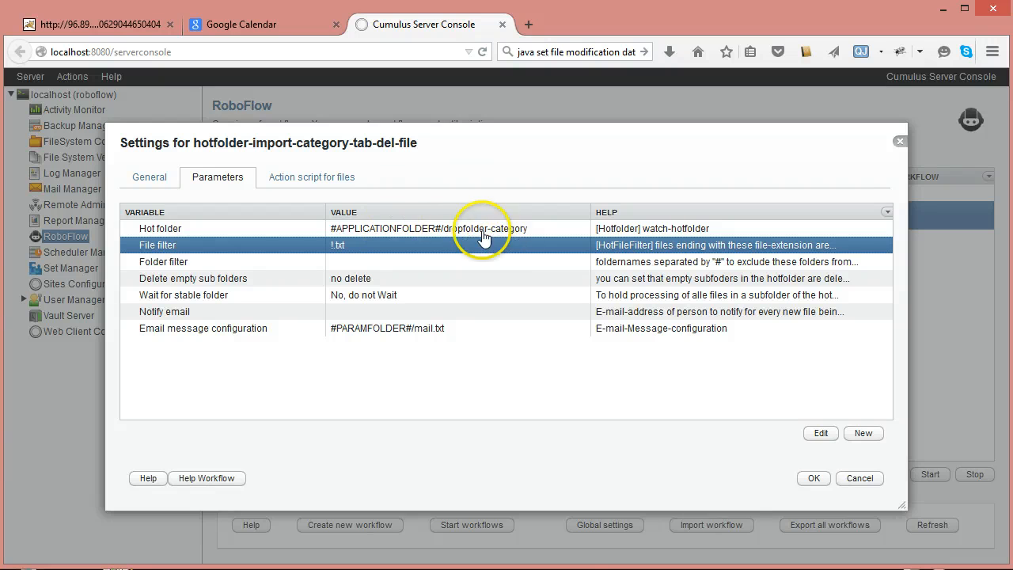
click(413, 229)
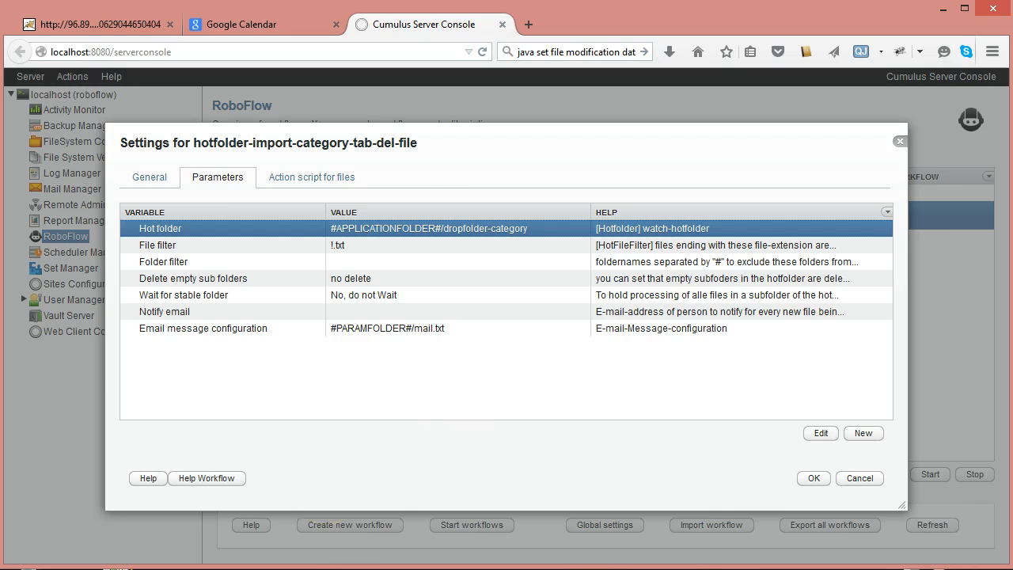
Step: Check the hot folder's location under import-tab-del-cum92 in File Explorer and return to the workflow parameters
click(119, 569)
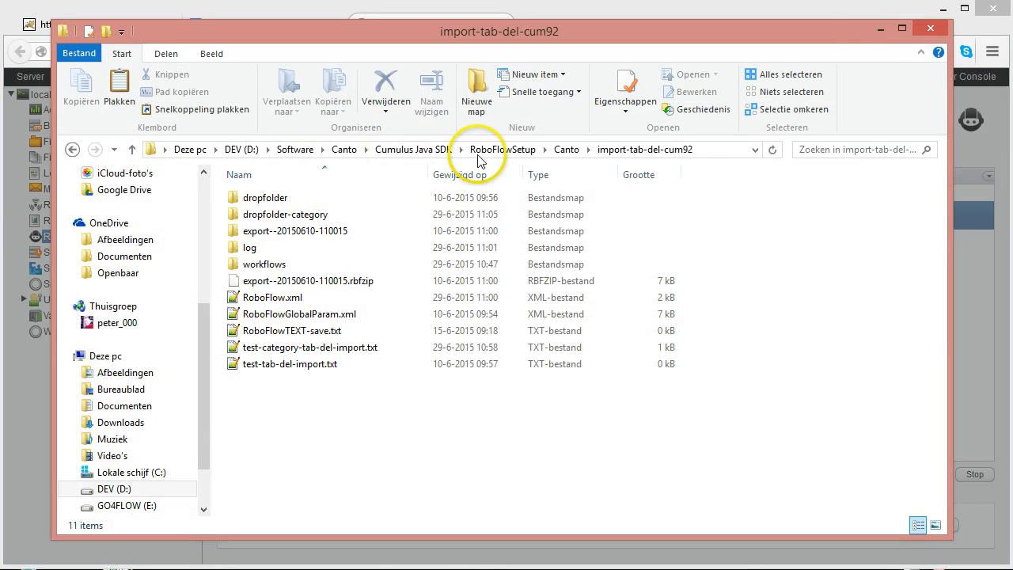
click(879, 30)
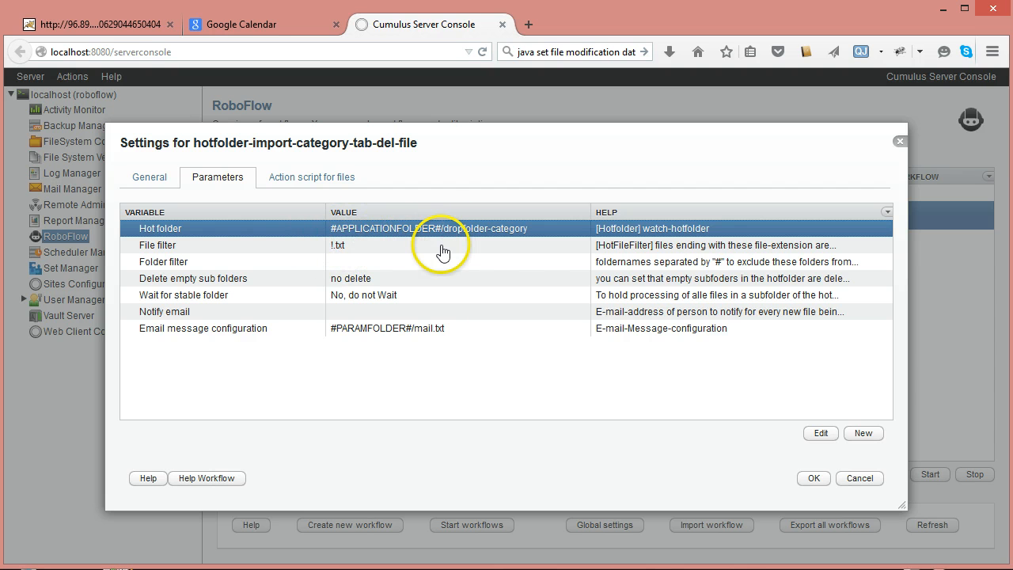
mouse_move(442, 252)
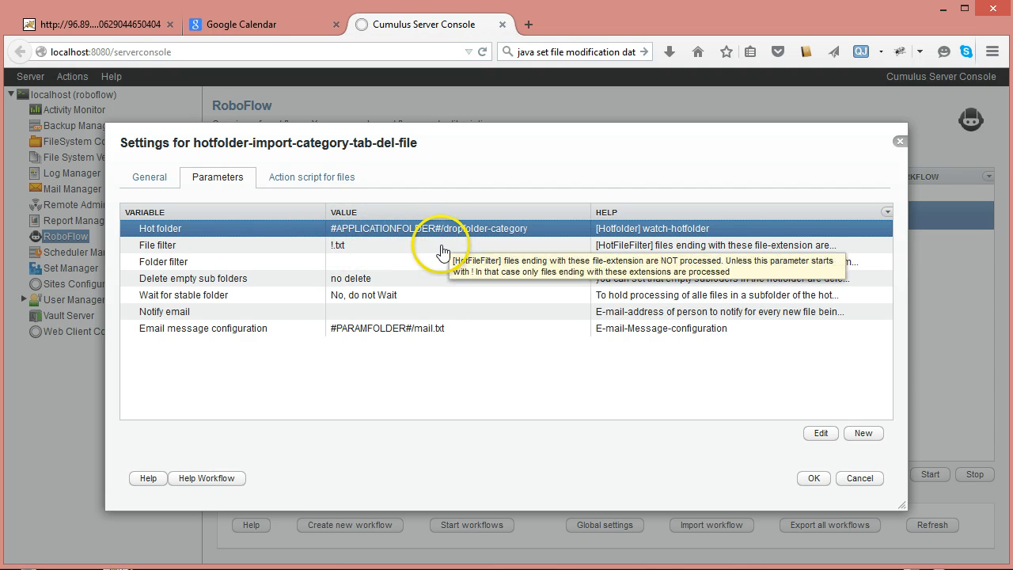
Step: Inspect the store-text-file-as-table action in the workflow's file script, including its separator types and output variable, without changing it
click(323, 176)
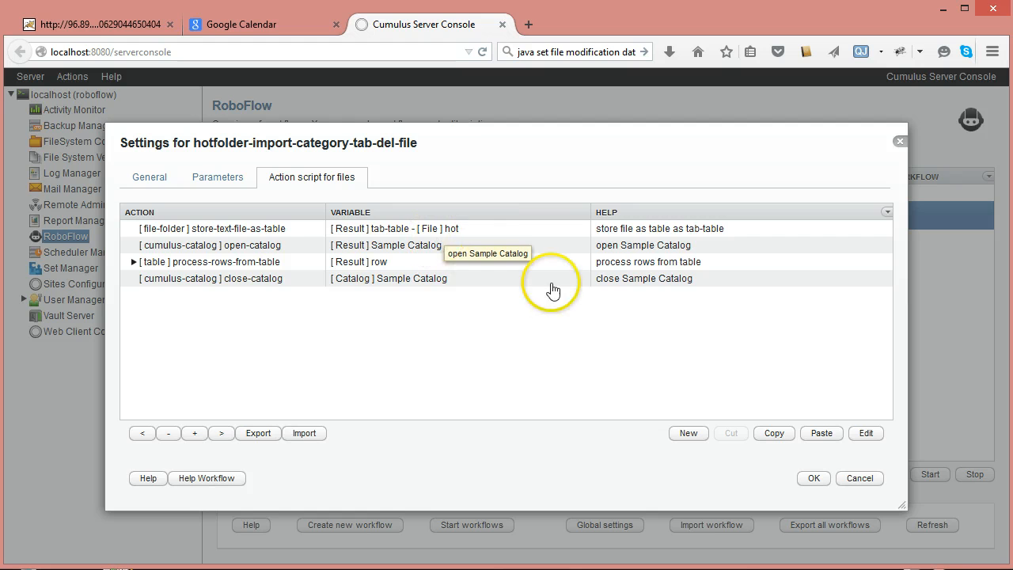
click(244, 229)
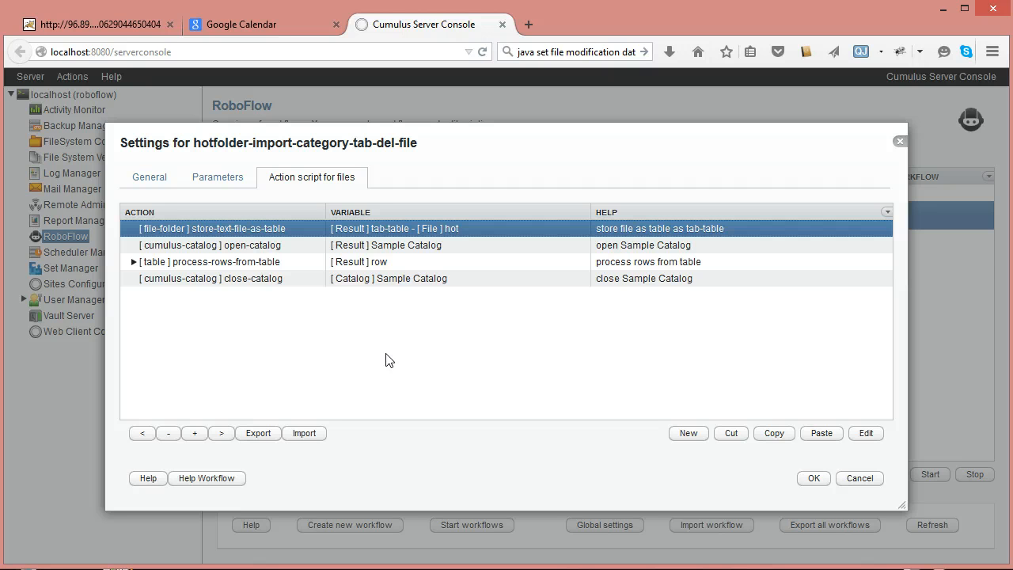
double_click(391, 229)
click(716, 328)
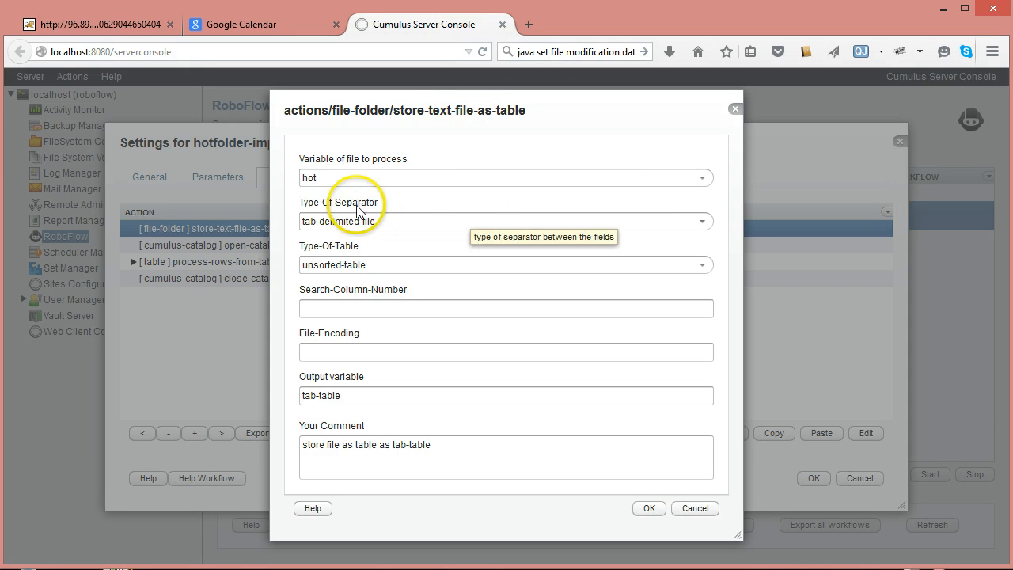
click(707, 222)
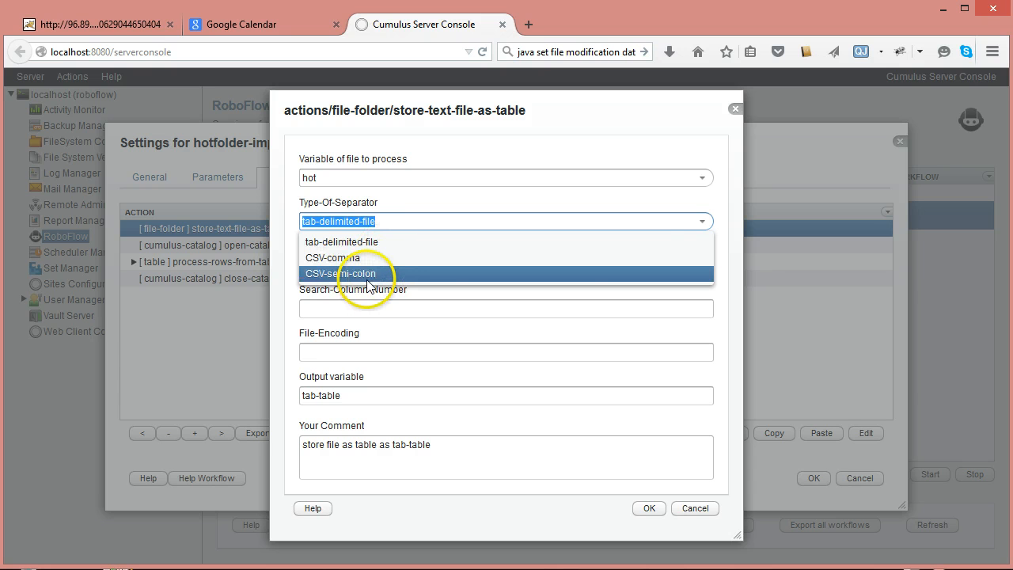
click(702, 214)
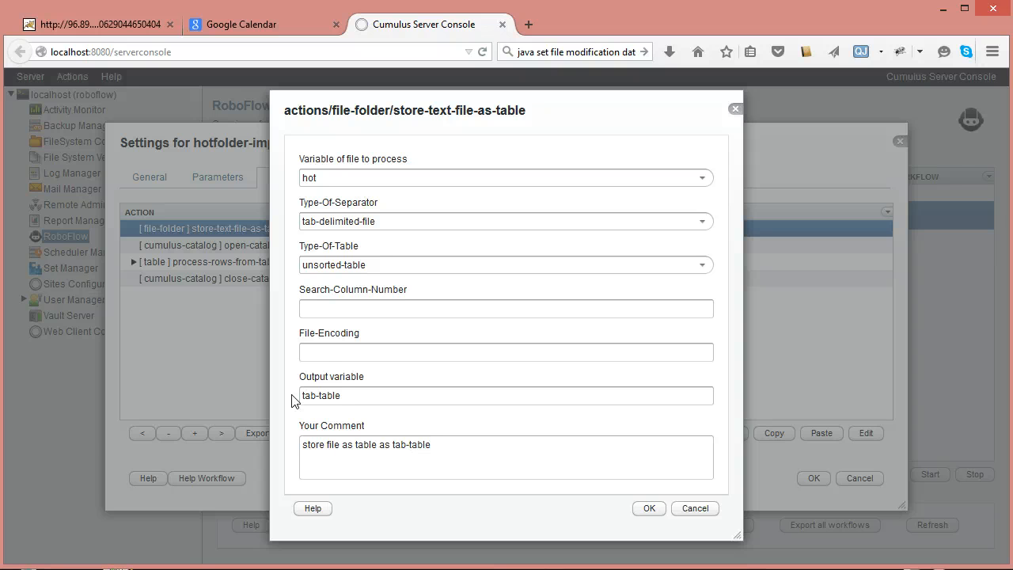
click(315, 395)
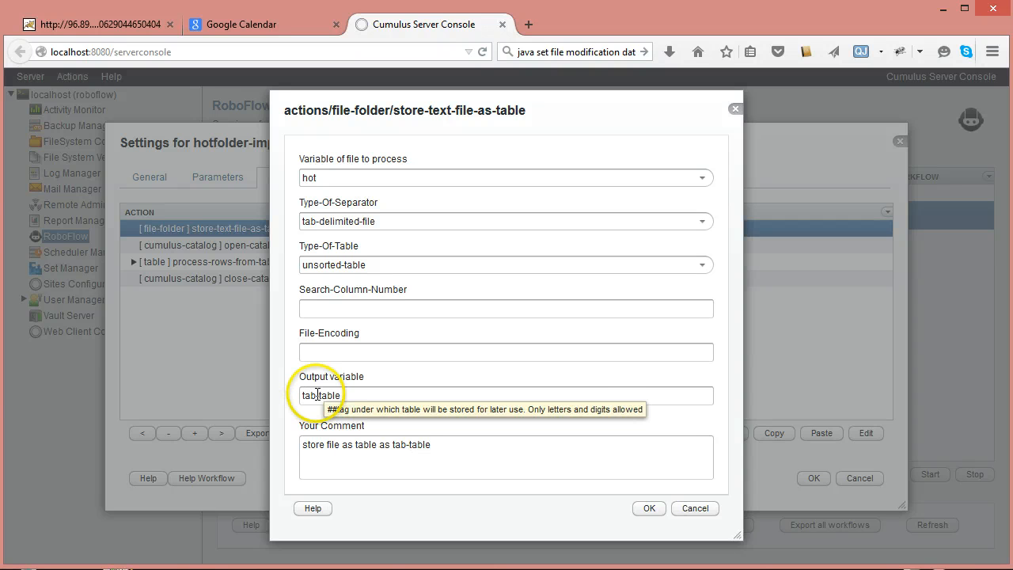
click(696, 508)
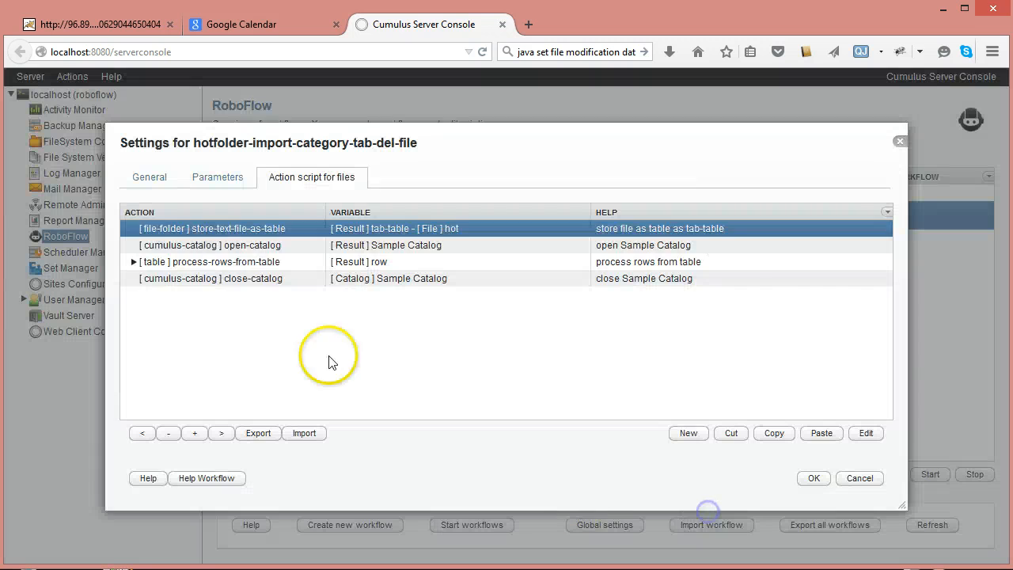
Step: Inspect the catalog name and output variable of the open-catalog action and close it without changes
click(250, 250)
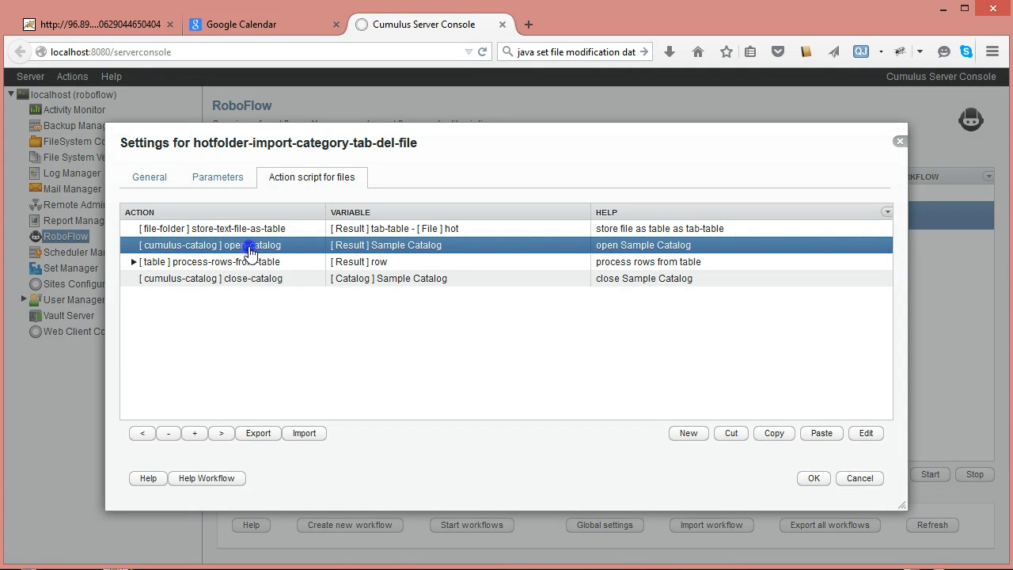
double_click(279, 251)
click(304, 310)
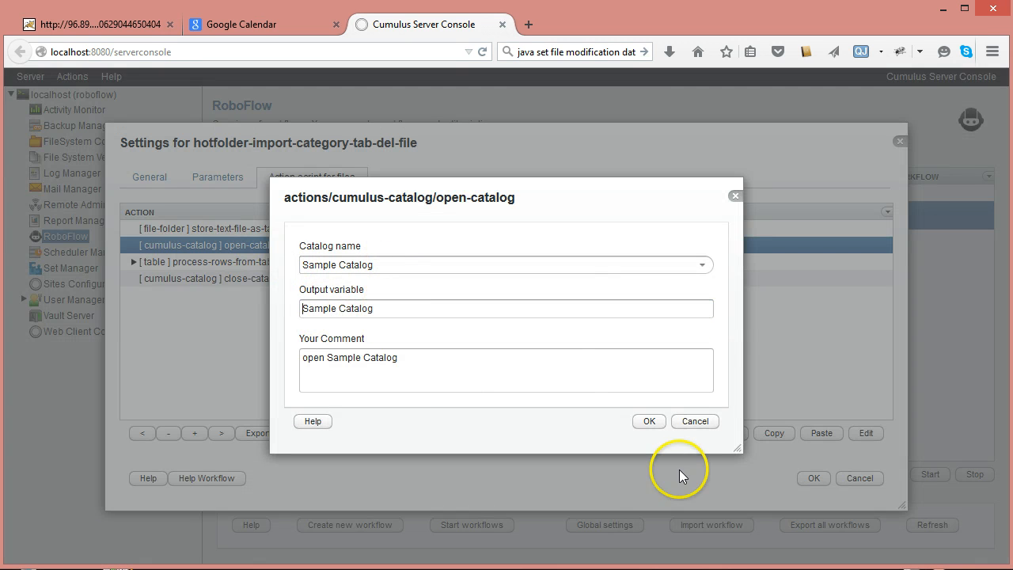
click(696, 422)
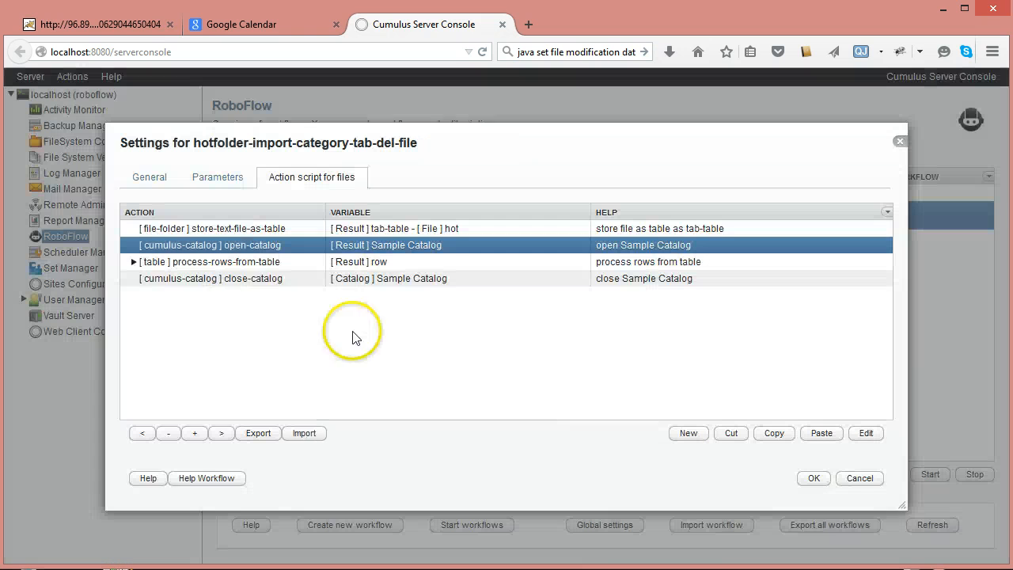
Step: Expand the process-rows-from-table action to show its nested category actions
click(232, 267)
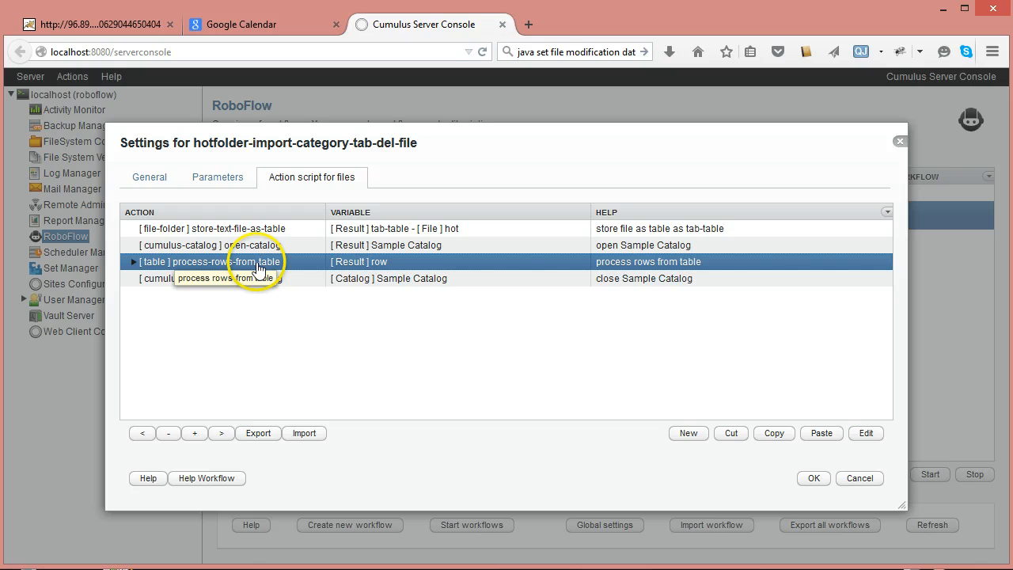
click(257, 228)
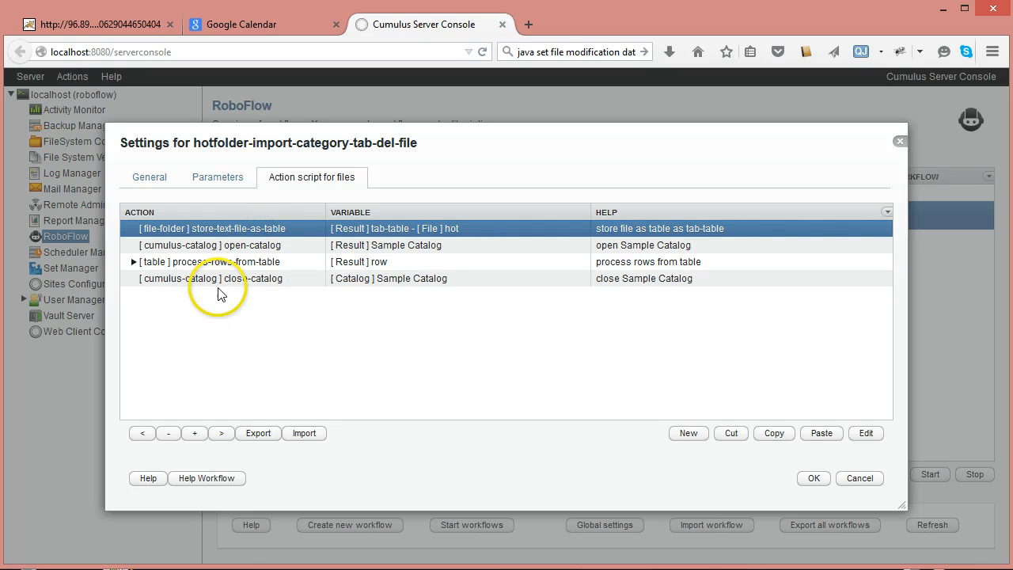
click(209, 262)
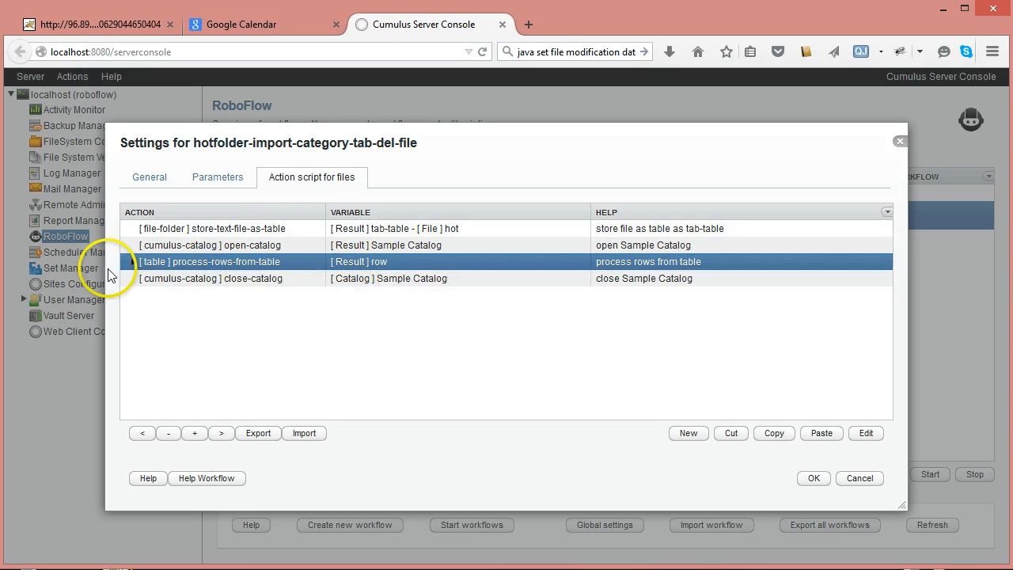
click(133, 262)
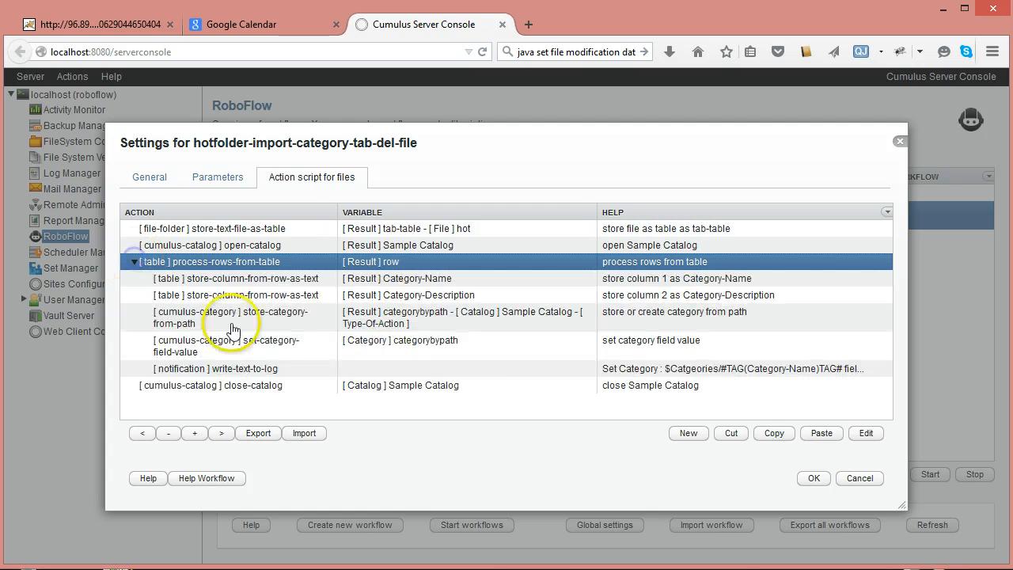
Step: Inspect the two store-column-from-row-as-text actions for Category-Name and Category-Description, closing each without changes
double_click(294, 281)
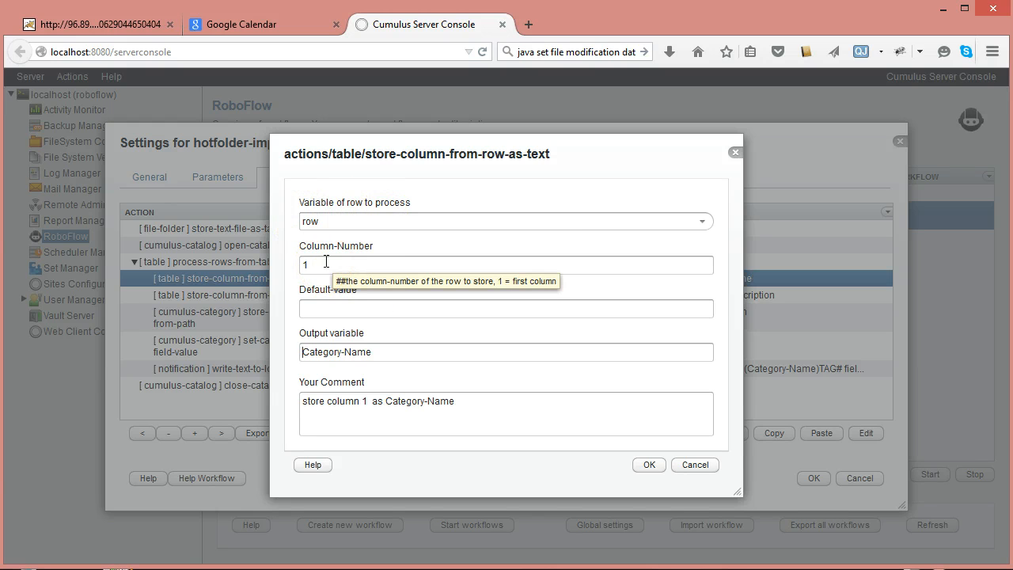
click(320, 227)
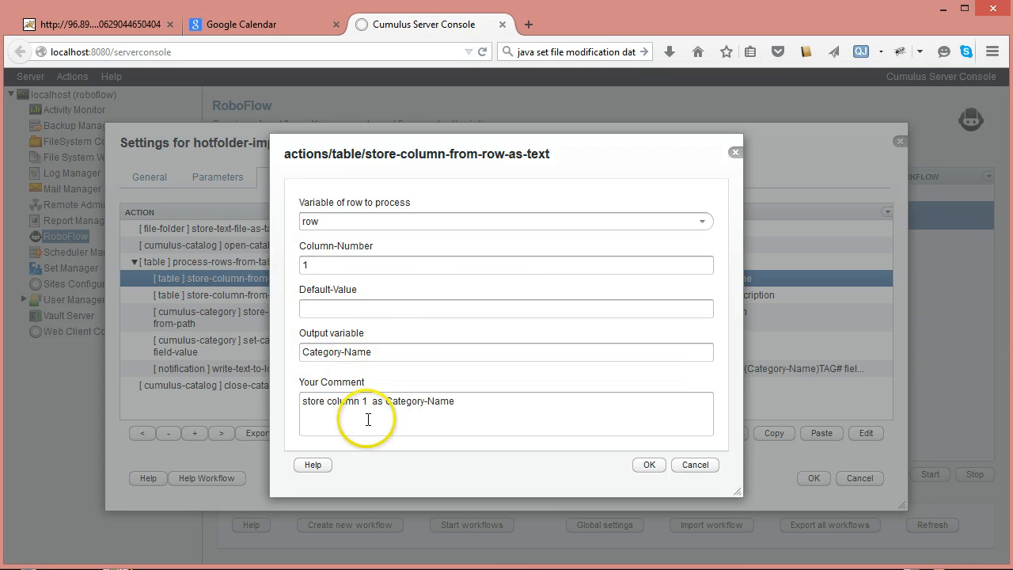
click(696, 466)
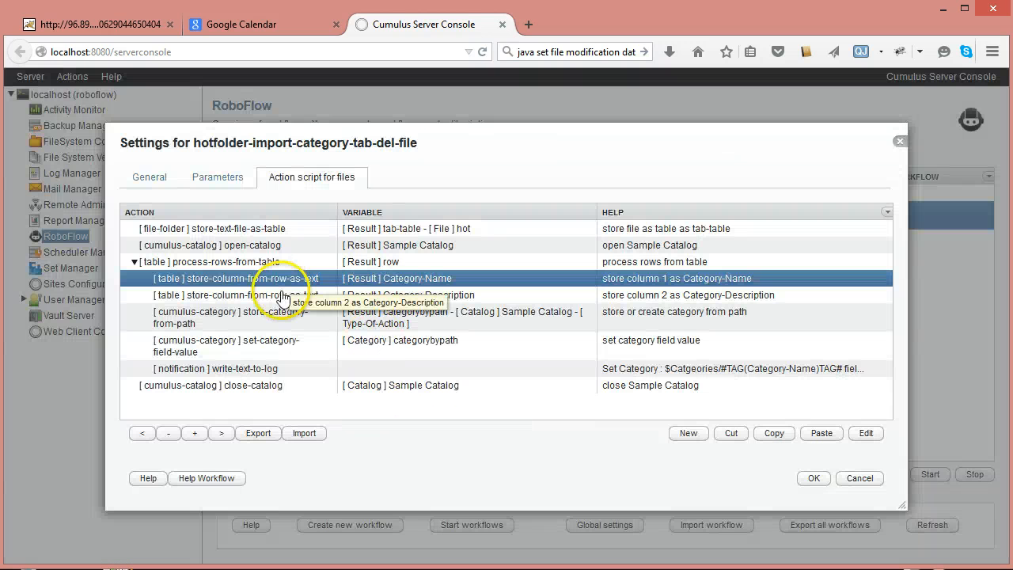
double_click(262, 294)
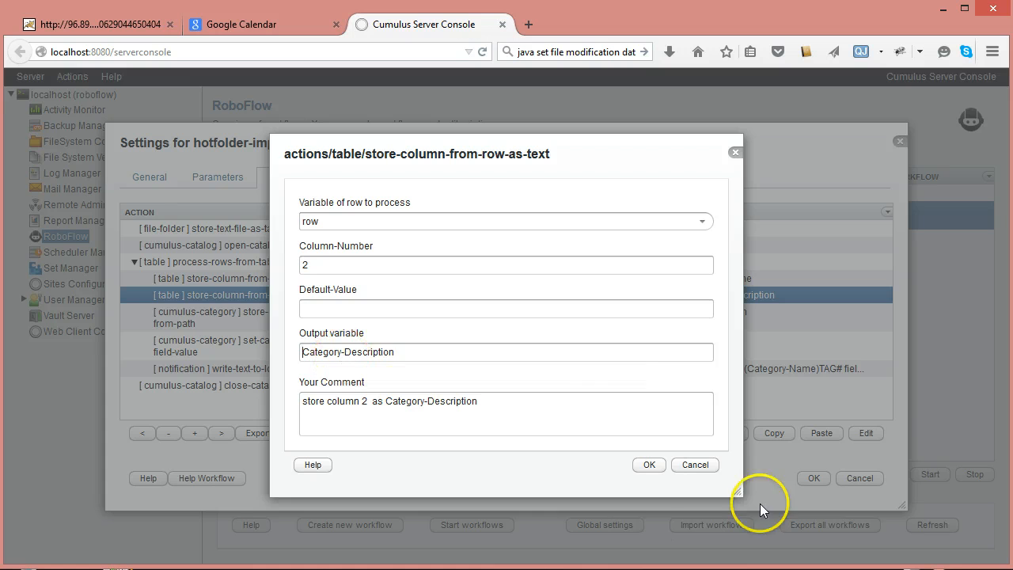
click(702, 465)
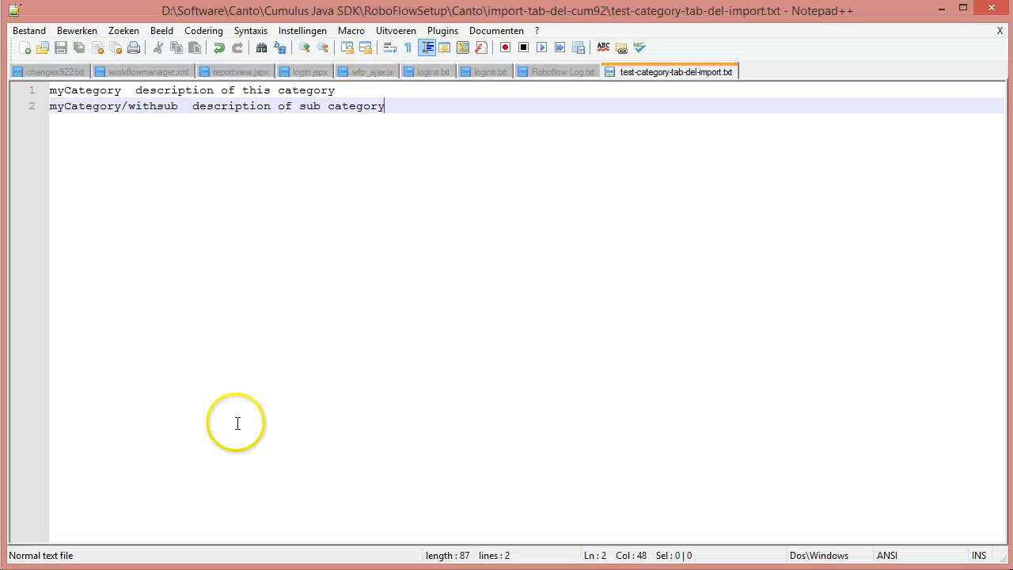
Step: Check the category name and description columns in test-category-tab-del-import.txt in Notepad++ and return to the workflow's action script
double_click(88, 89)
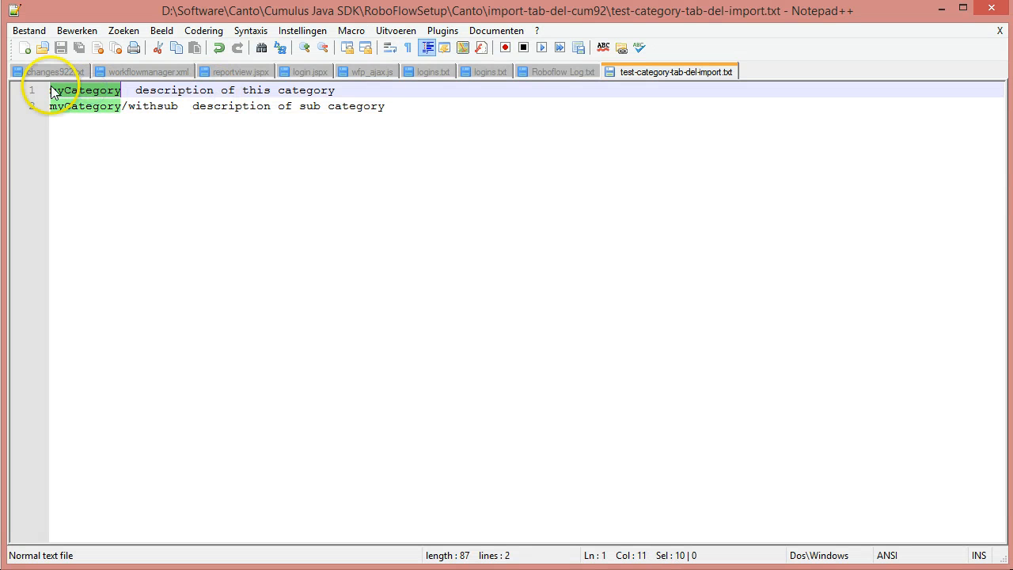
drag(127, 90, 331, 90)
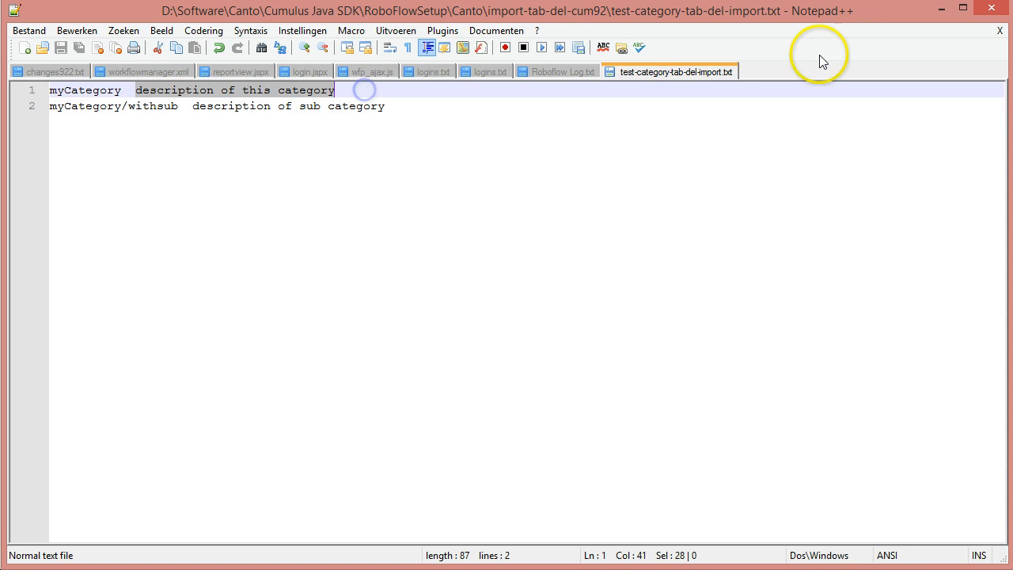
click(941, 8)
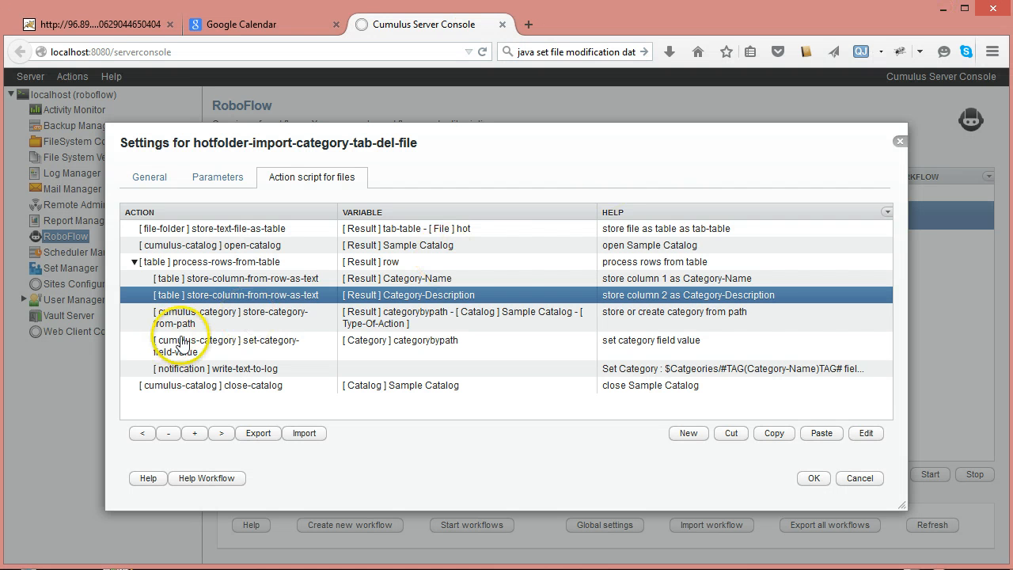
Step: Inspect the category path and Type-Of-Action options of the store-category-from-path action and close it without changes
click(265, 325)
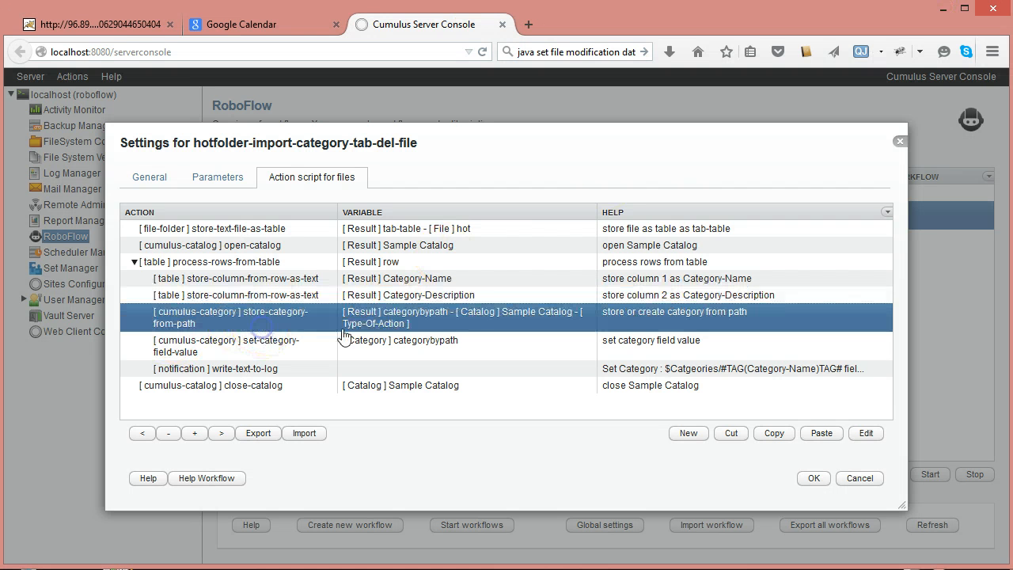
double_click(269, 325)
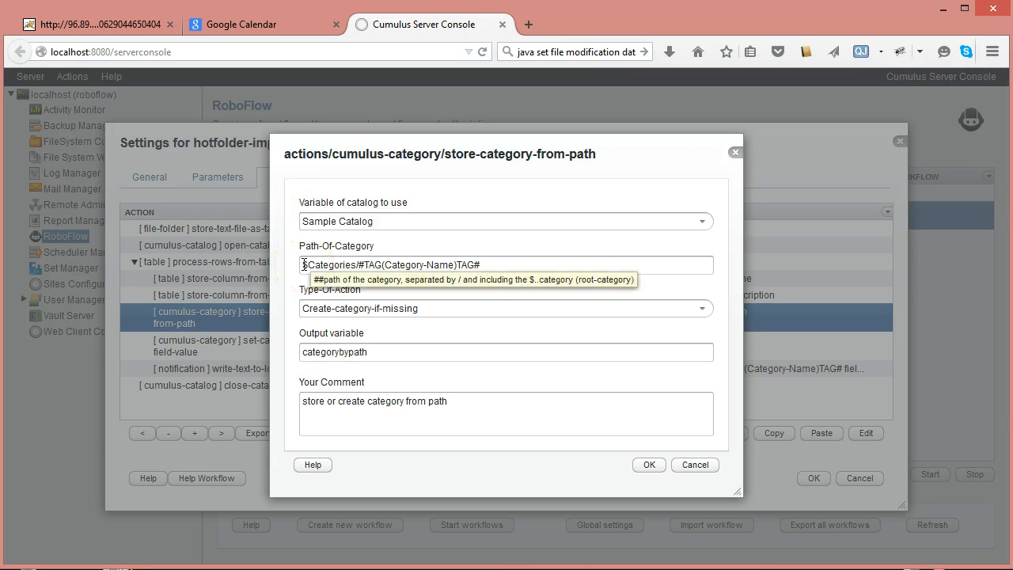
drag(305, 265, 351, 264)
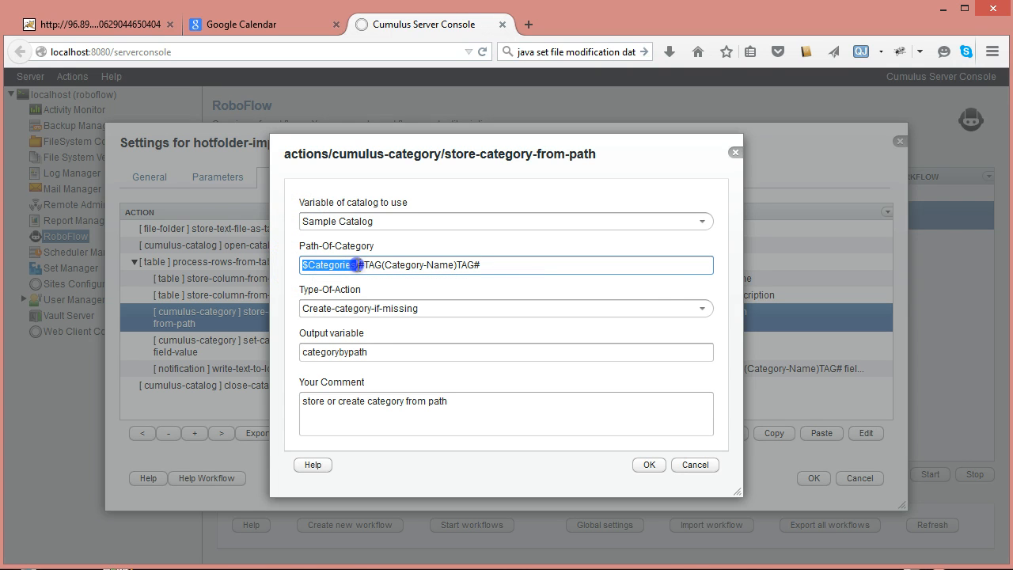
click(515, 264)
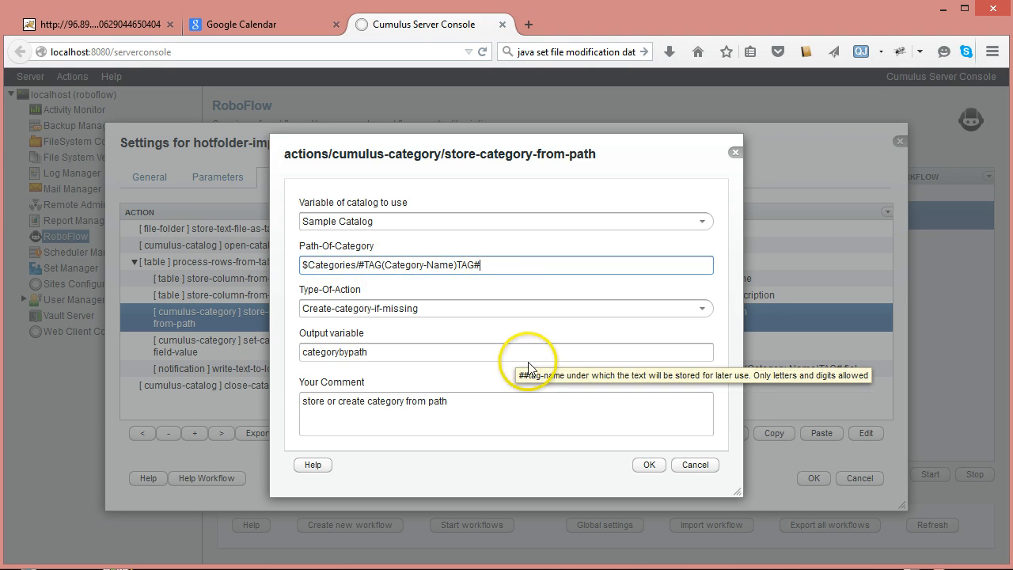
click(318, 311)
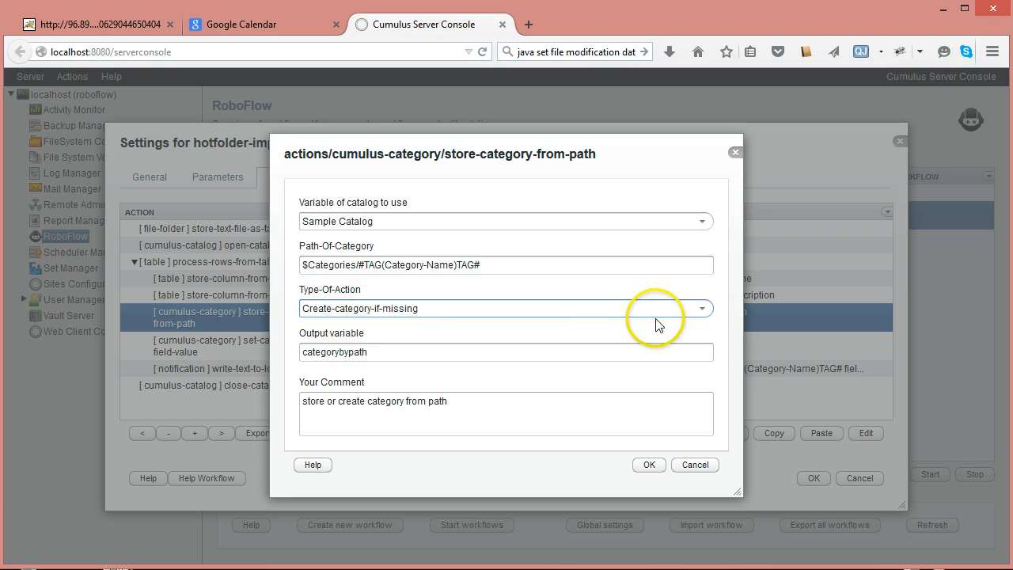
click(701, 310)
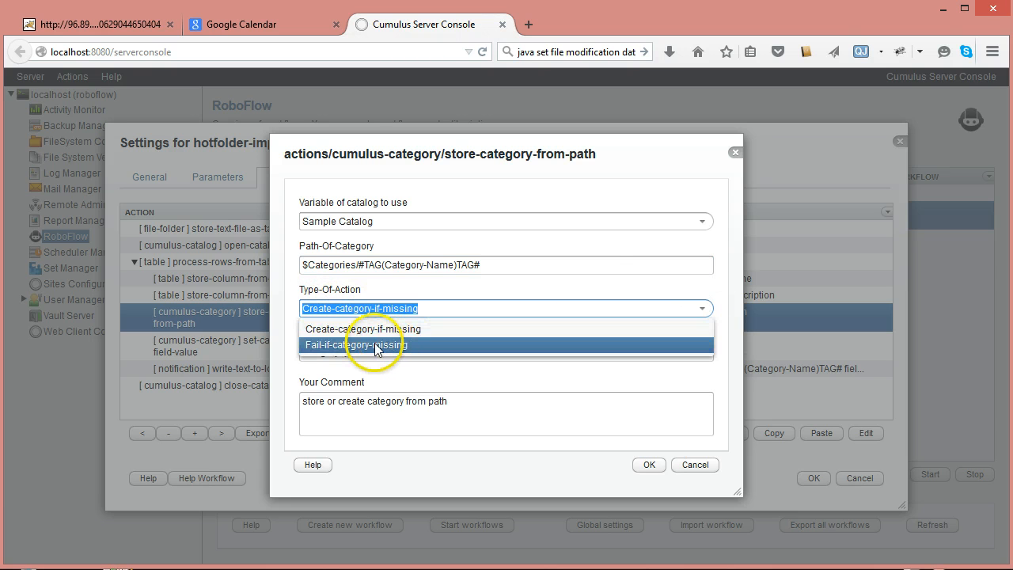
click(291, 295)
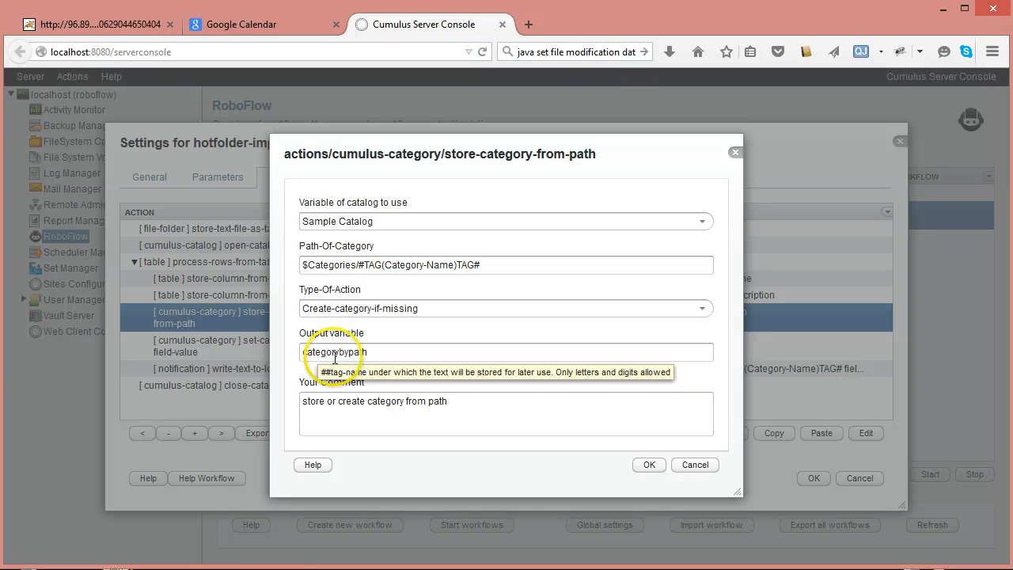
click(689, 466)
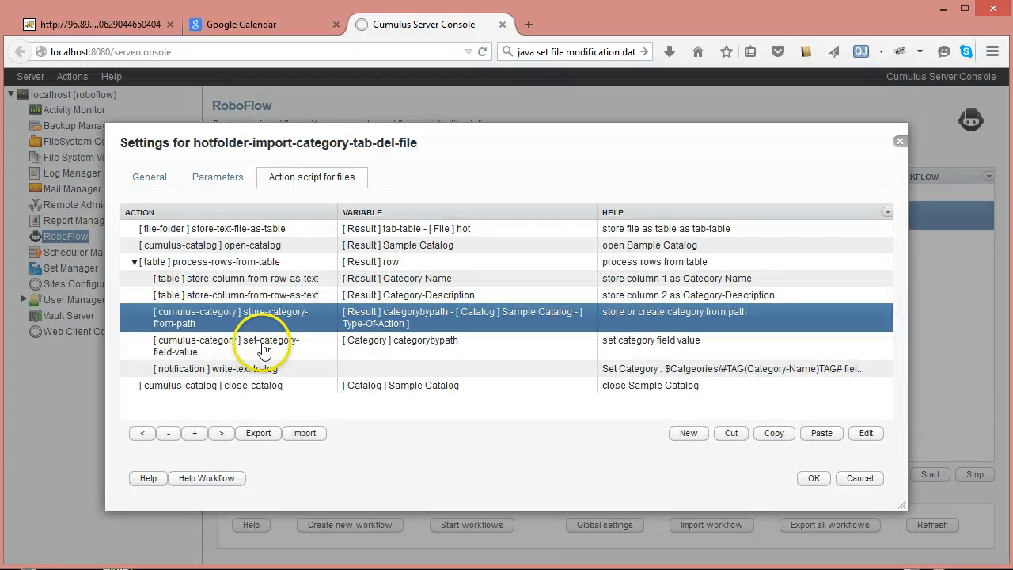
Step: Open the set-category-field-value action and examine its category variable and the tag syntax of its Category-Field-Value
click(264, 349)
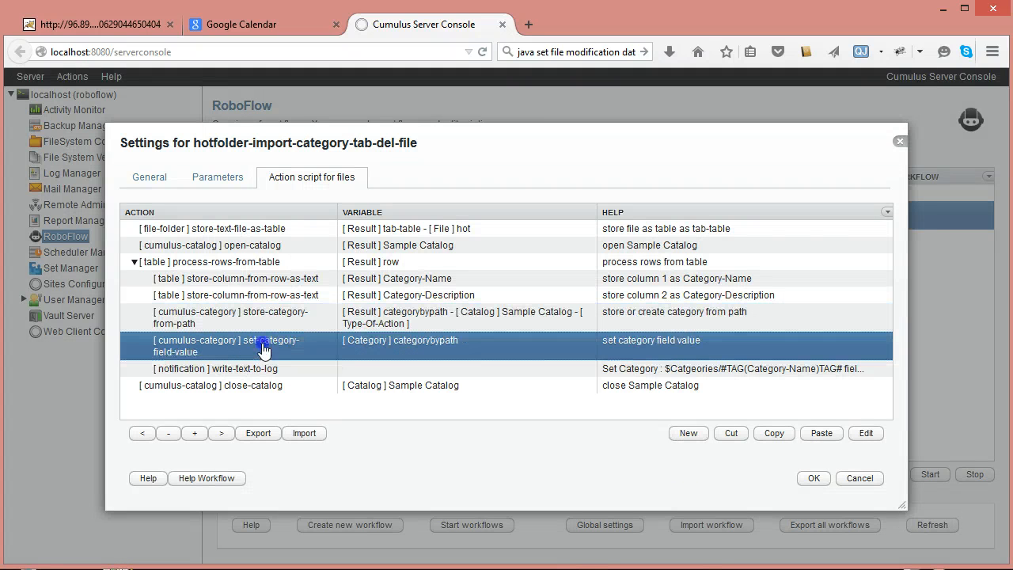
double_click(264, 349)
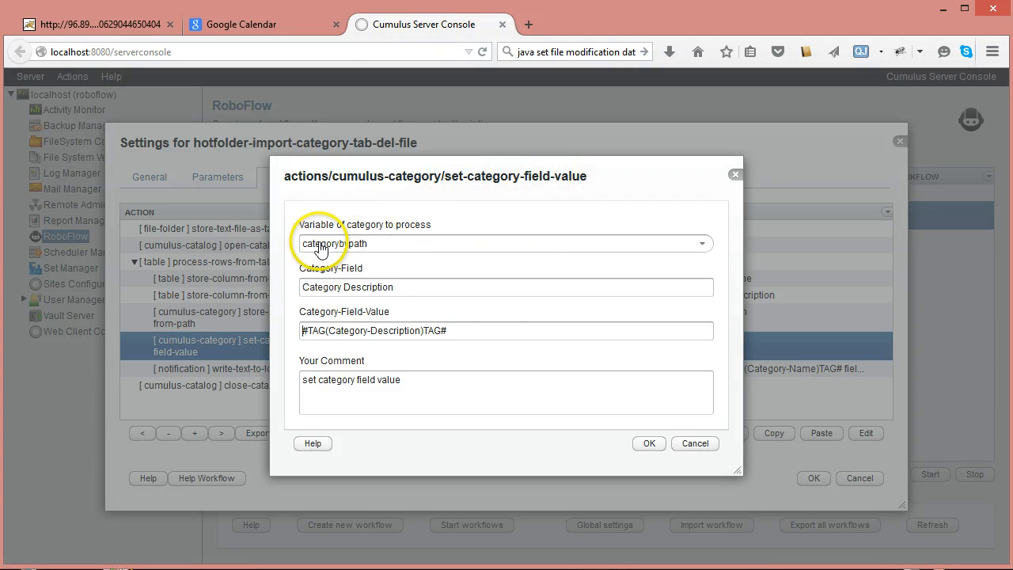
click(702, 245)
click(701, 245)
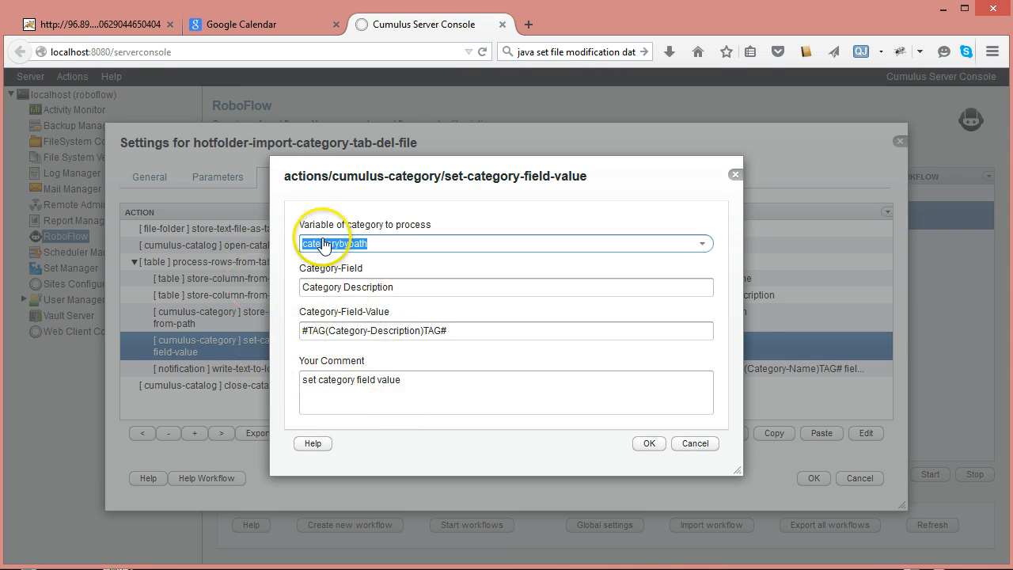
drag(386, 179, 472, 172)
click(394, 323)
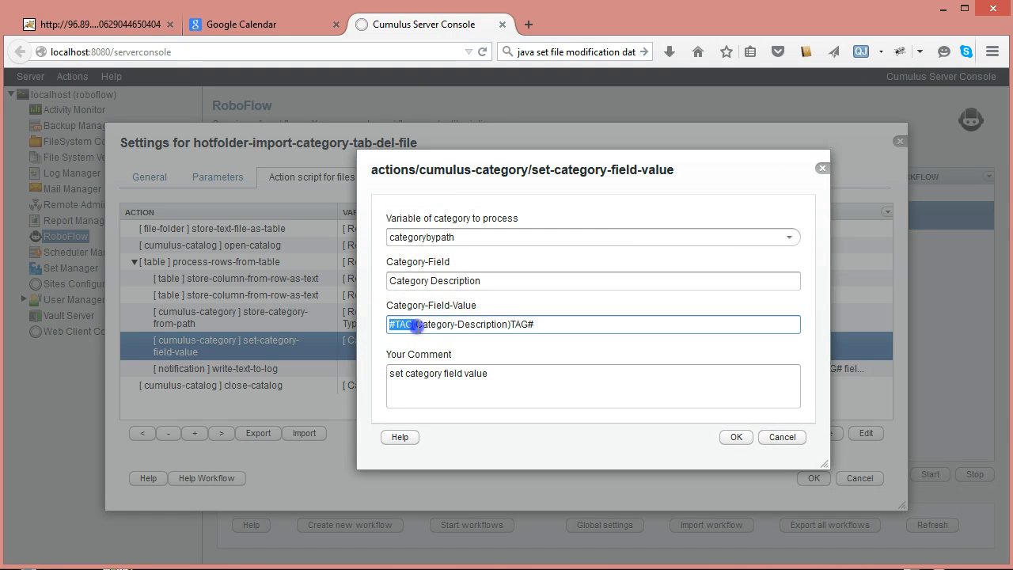
drag(417, 327, 416, 325)
drag(510, 320, 541, 321)
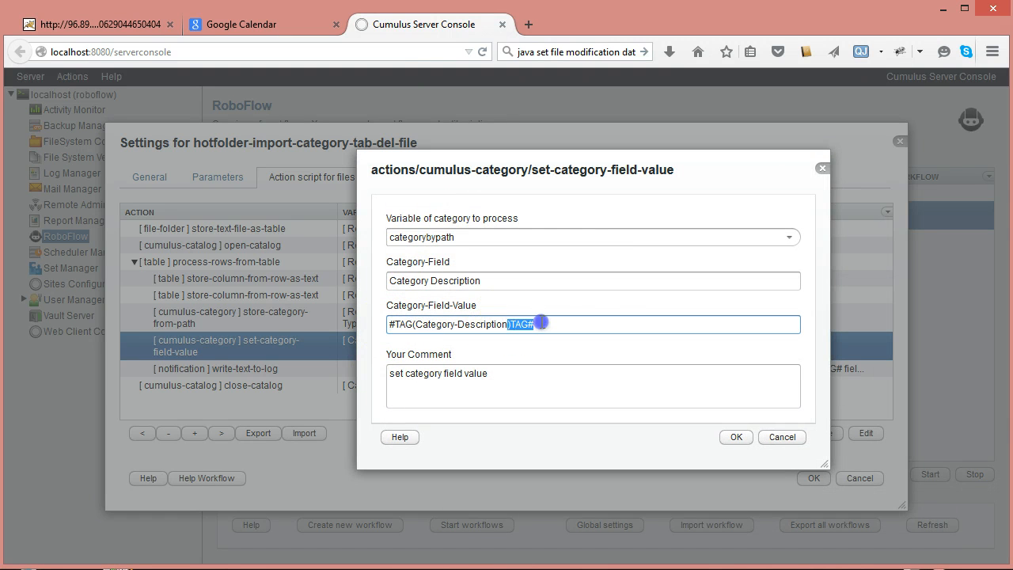
click(574, 324)
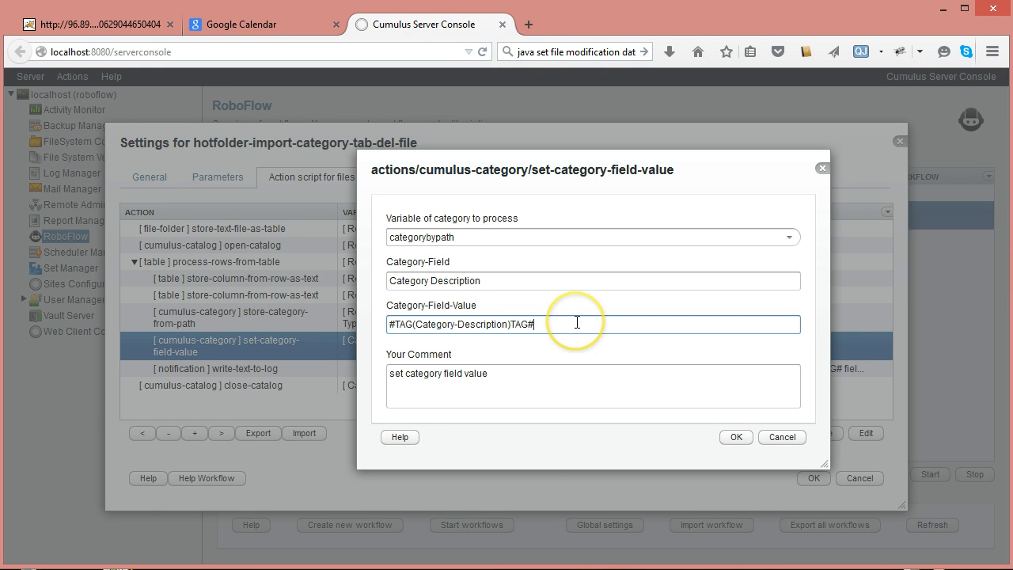
Step: Replace the Category-Field-Value with the stored tag Category-Description, using ## to call up the tag list, and save the action
drag(577, 322, 367, 319)
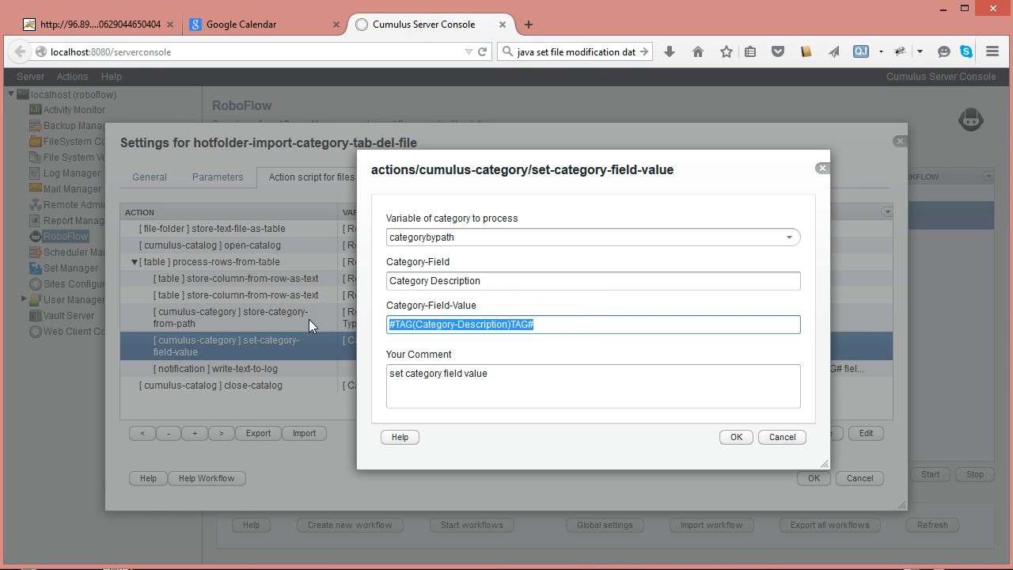
text(#)
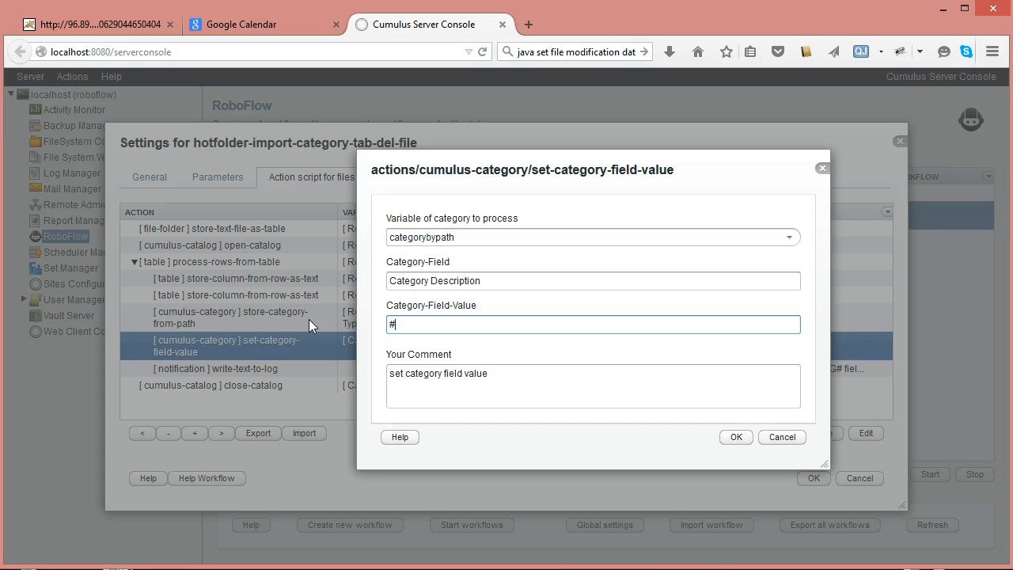
text(#)
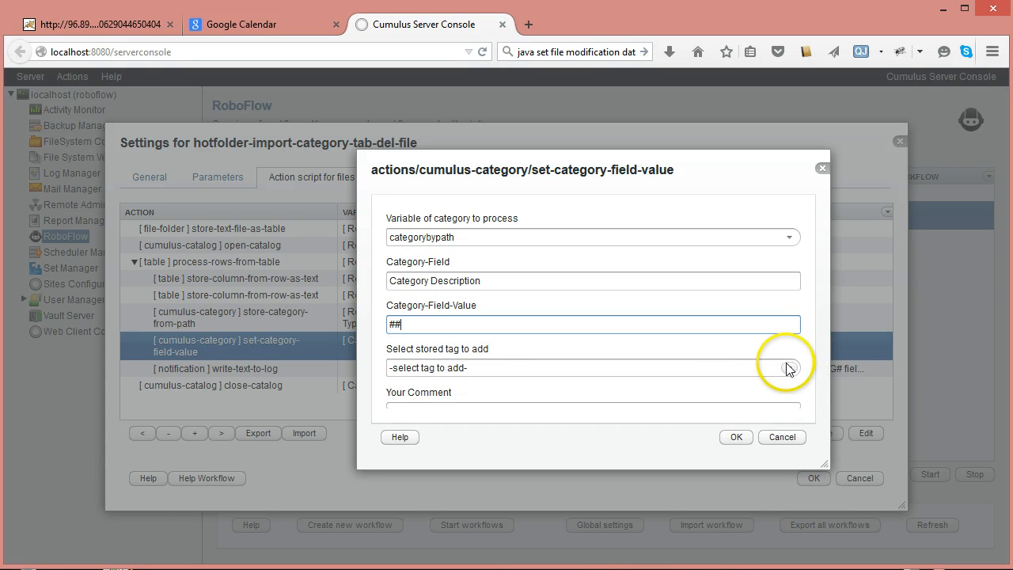
click(789, 368)
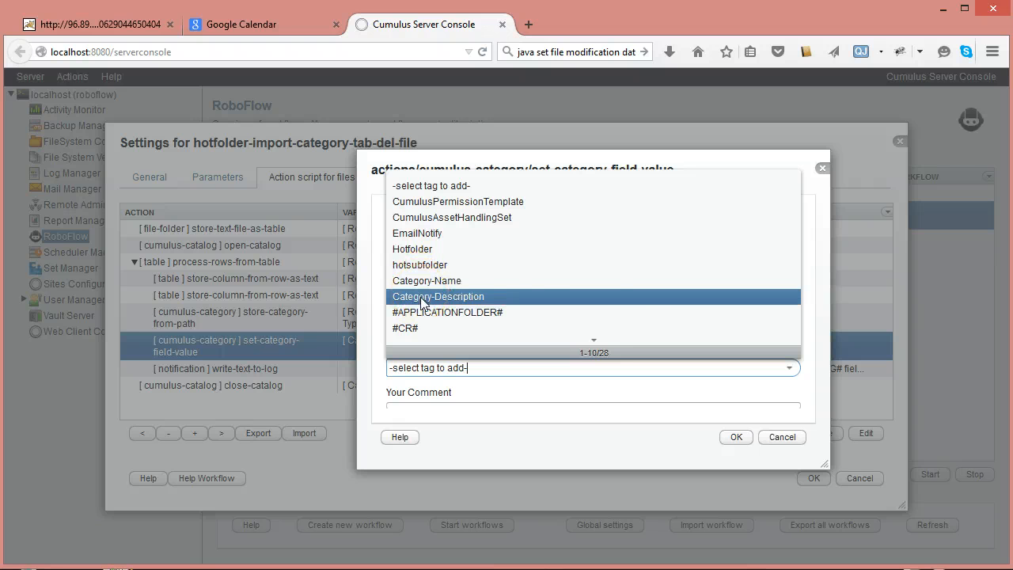
scroll(422, 301, down, 3)
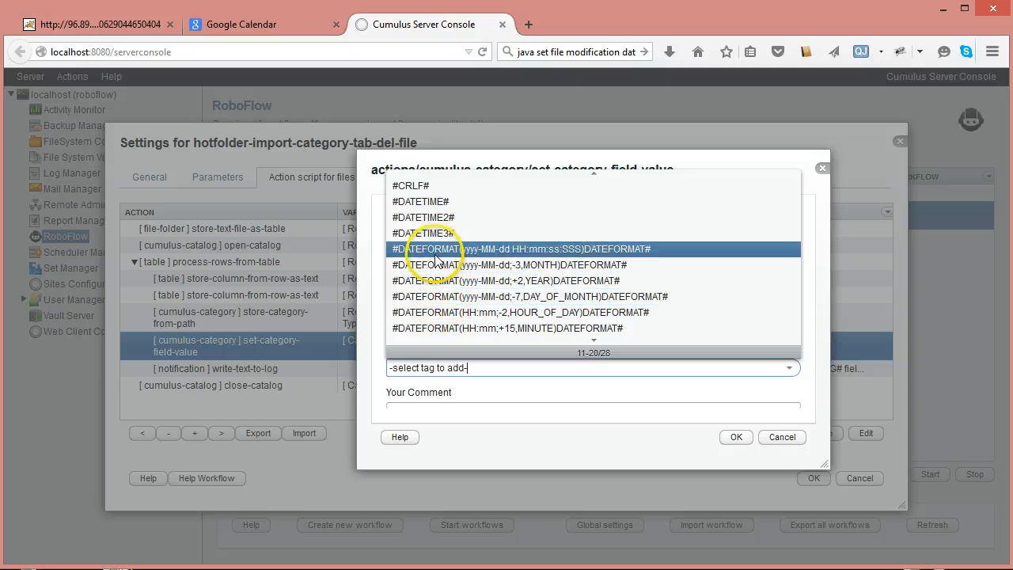
scroll(434, 277, down, 3)
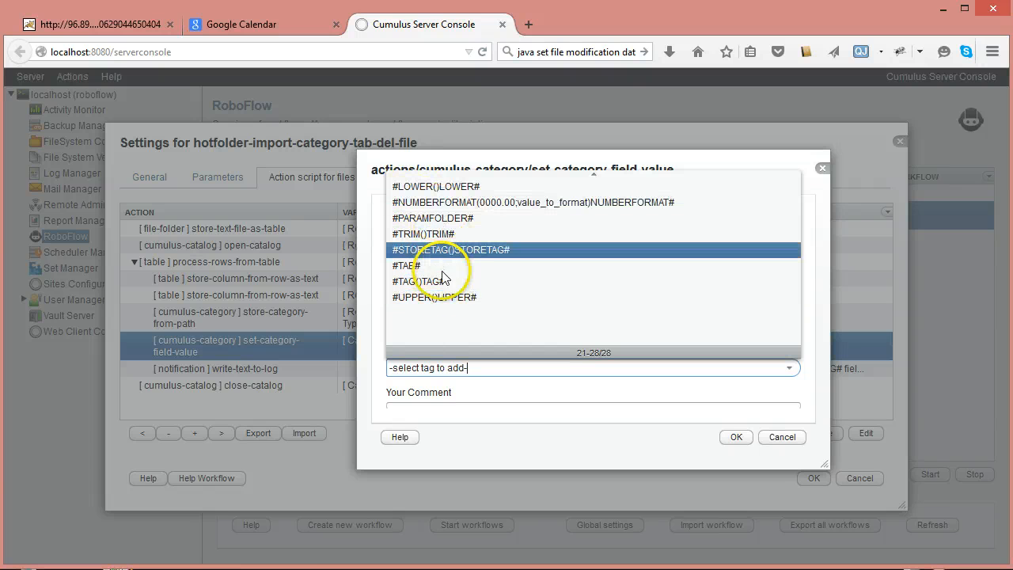
scroll(434, 252, up, 3)
scroll(434, 252, up, 3)
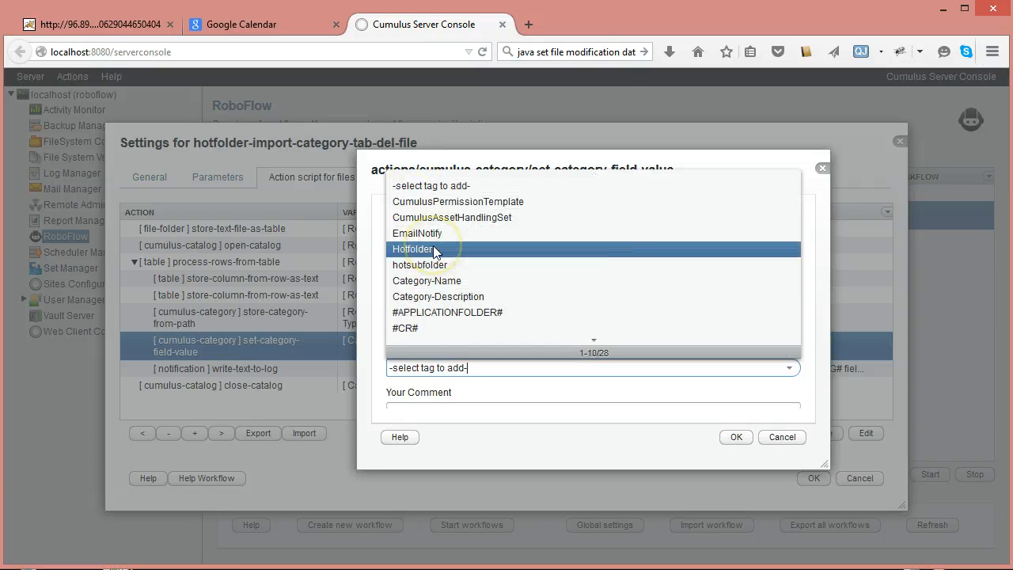
click(411, 297)
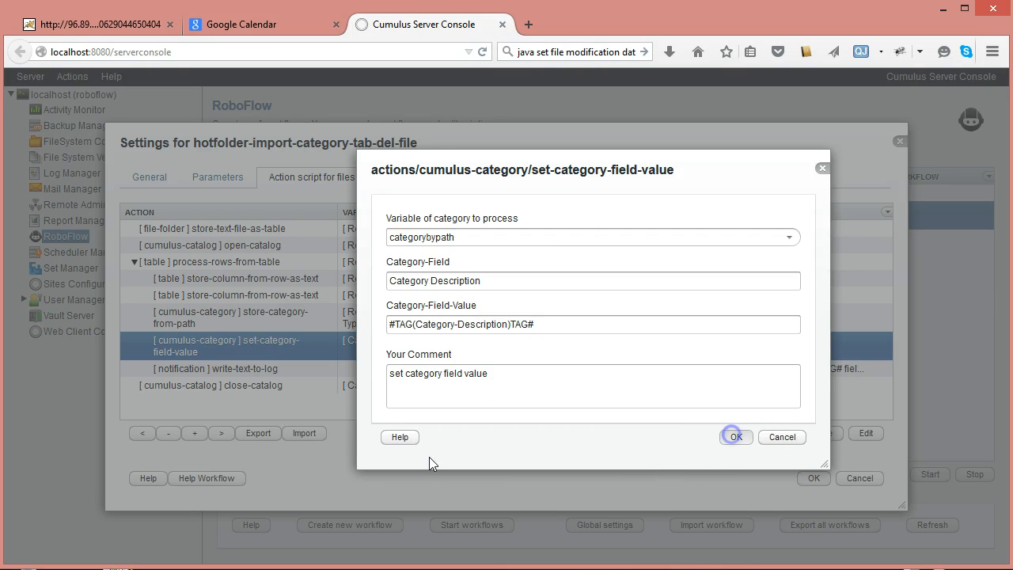
click(736, 438)
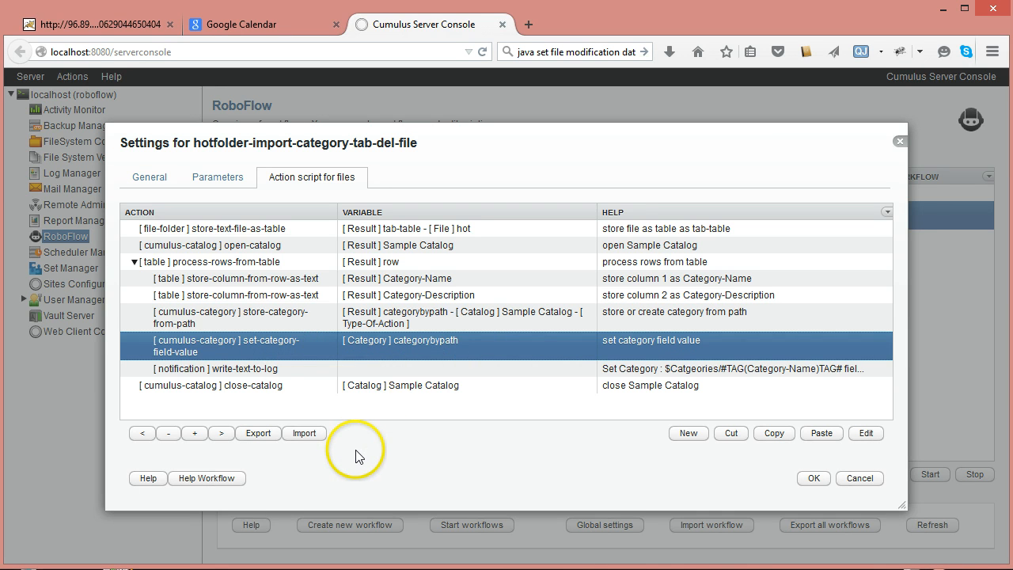
Step: Inspect the write-text-to-log action without changing it and select the close-catalog action
double_click(291, 370)
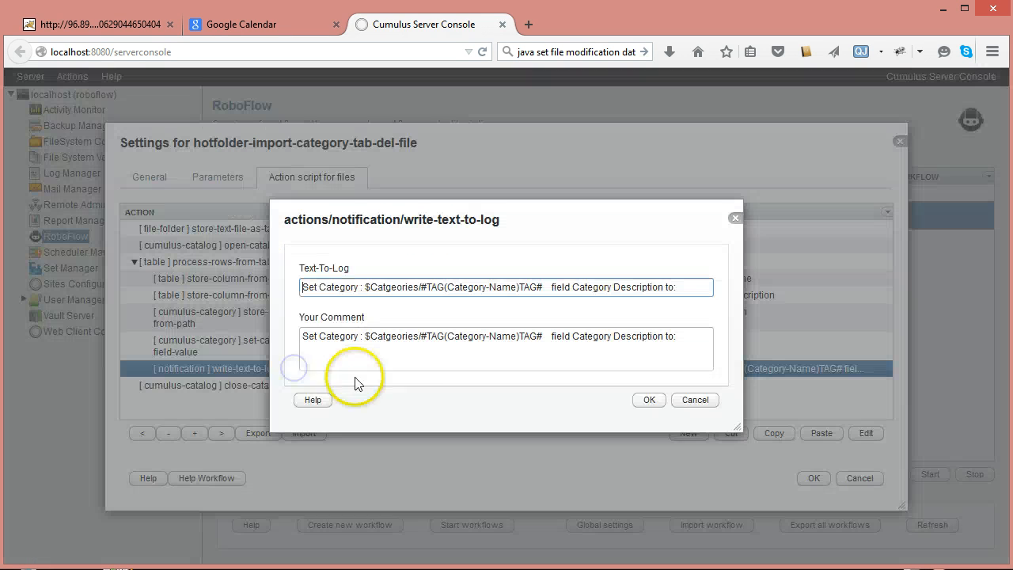
click(691, 402)
click(280, 388)
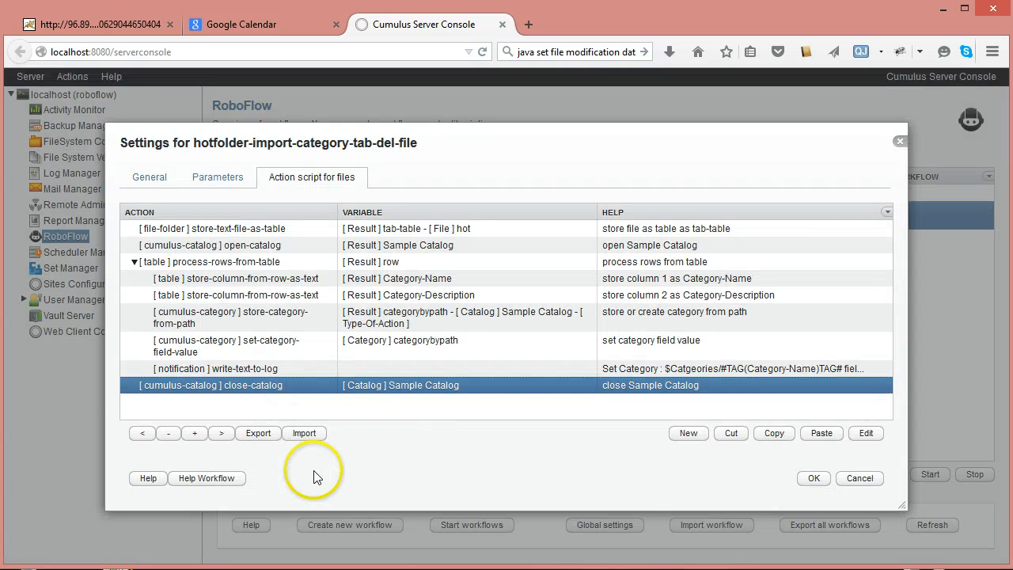
Step: Switch to the Cumulus client and reposition its window to view the Sample Catalog's category tree
key(alt+Tab)
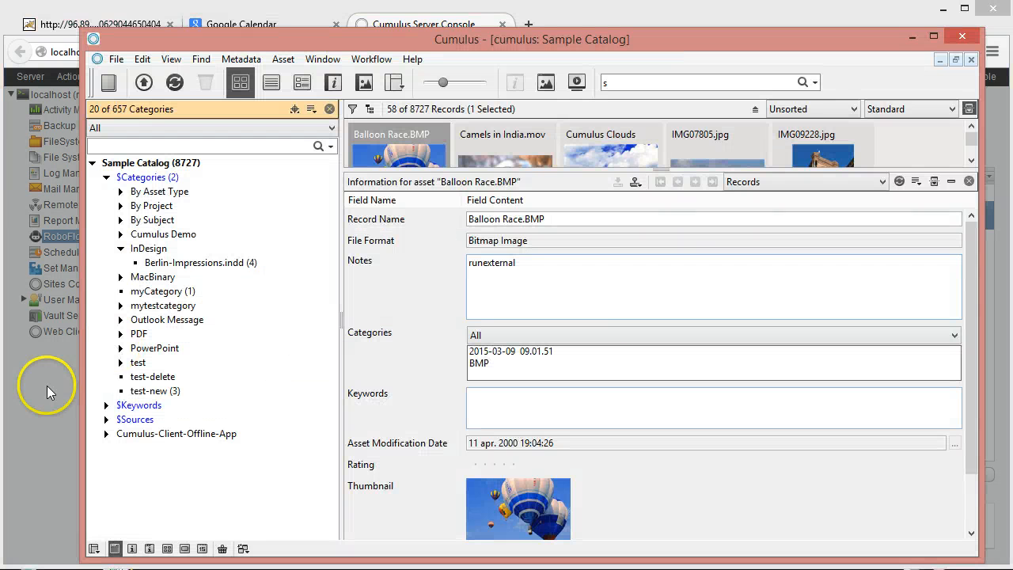
drag(368, 35, 367, 25)
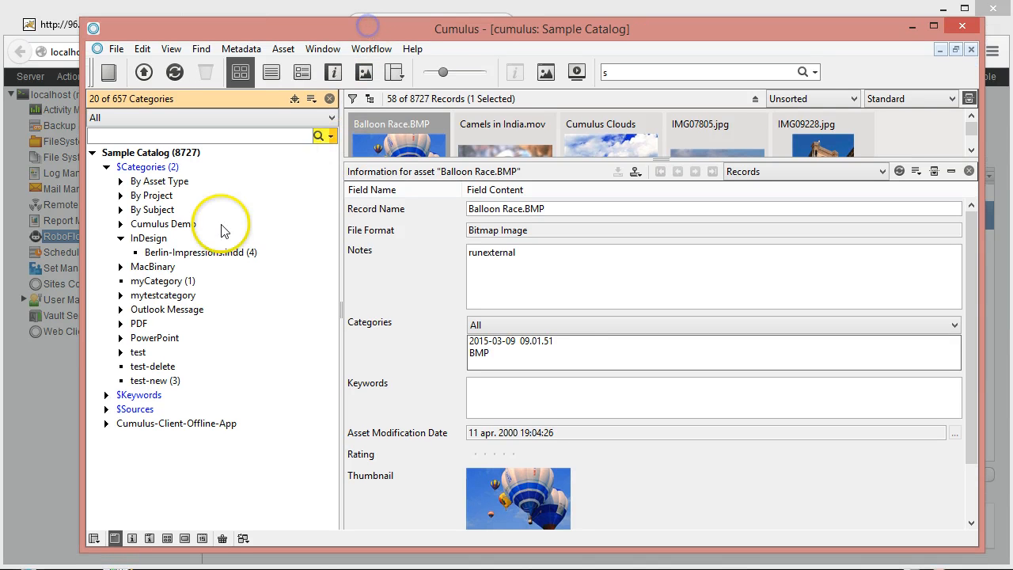
Step: Open the information of myCategory in the Sample Catalog, check its Category Description field and close the window
click(162, 281)
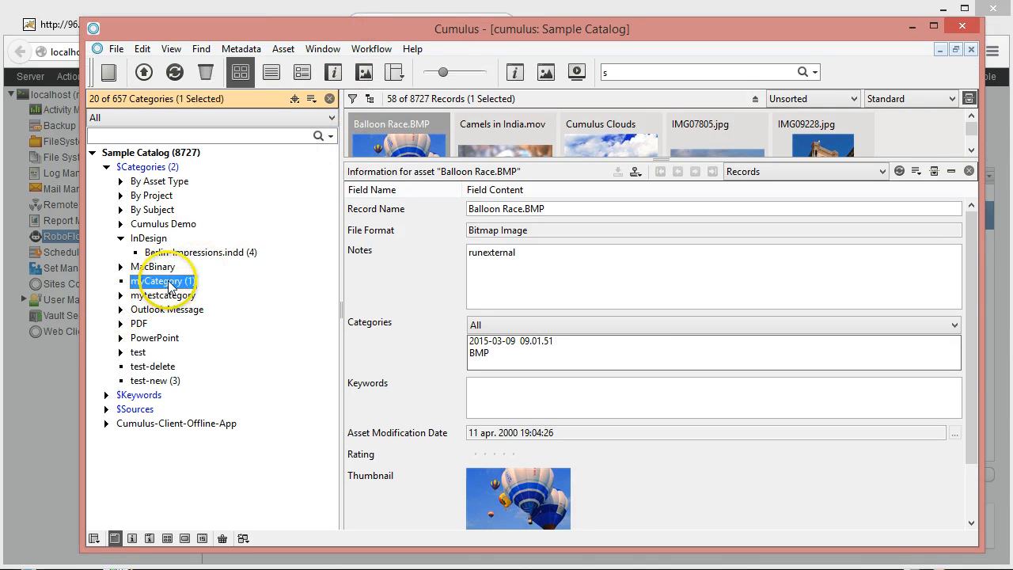
right_click(168, 287)
click(220, 292)
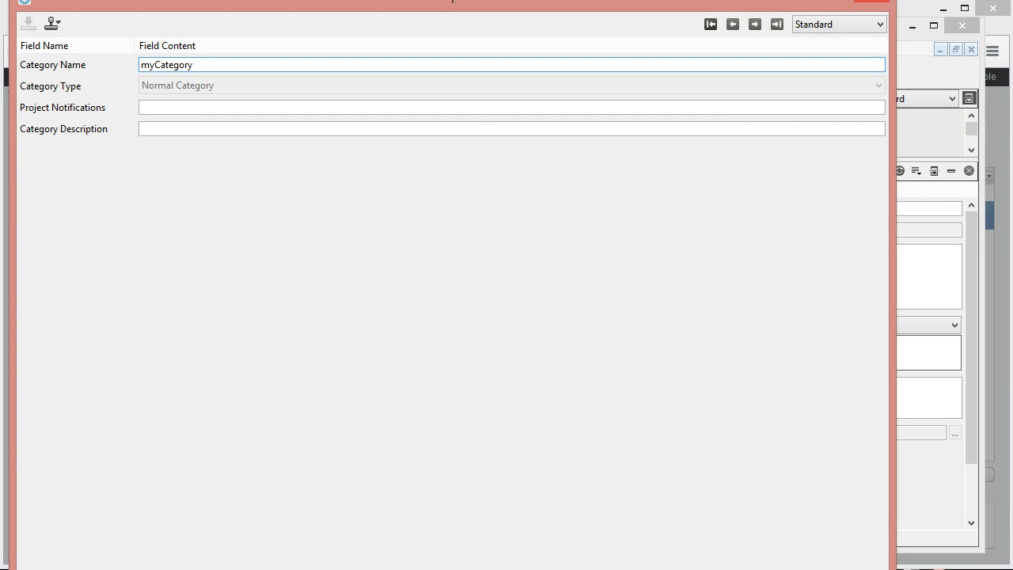
click(873, 2)
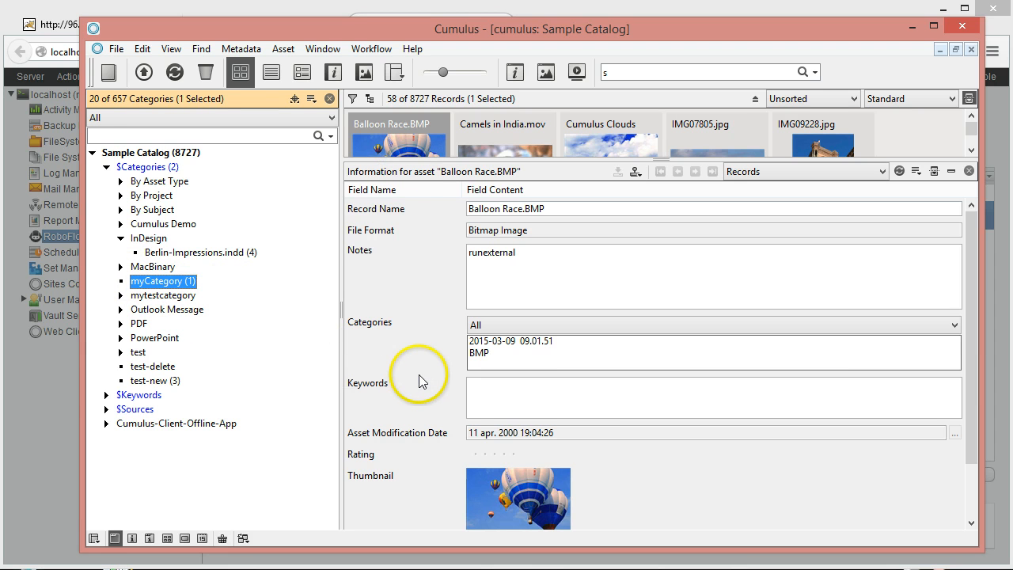
Step: Switch to the Cumulus Server Console, close the workflow settings without saving and start the hotfolder-import-category-tab-del-file workflow
click(47, 443)
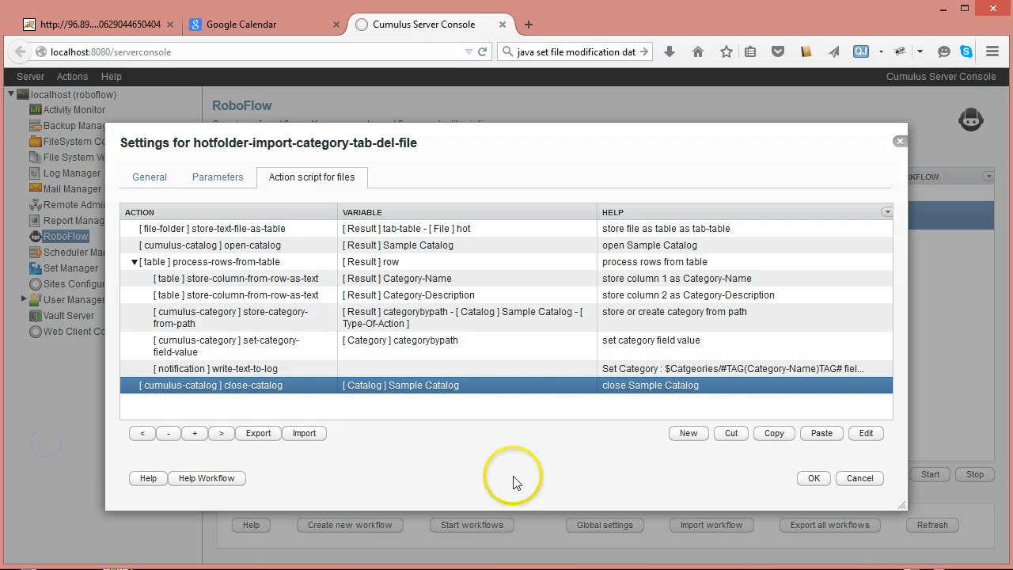
click(880, 479)
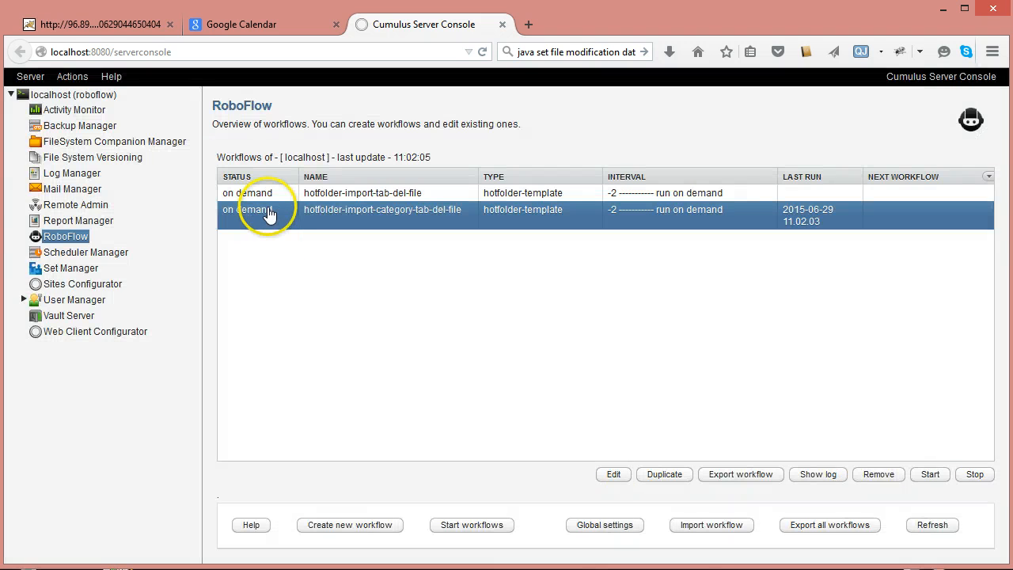
click(918, 477)
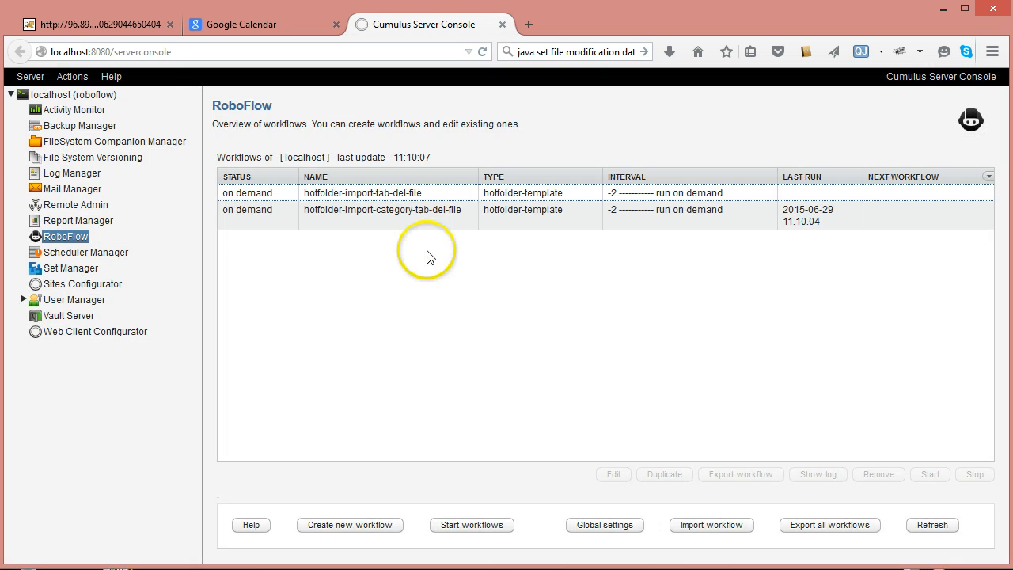
Step: Show the workflow's log and examine the latest run's entries for the processed file and the category descriptions set
click(819, 475)
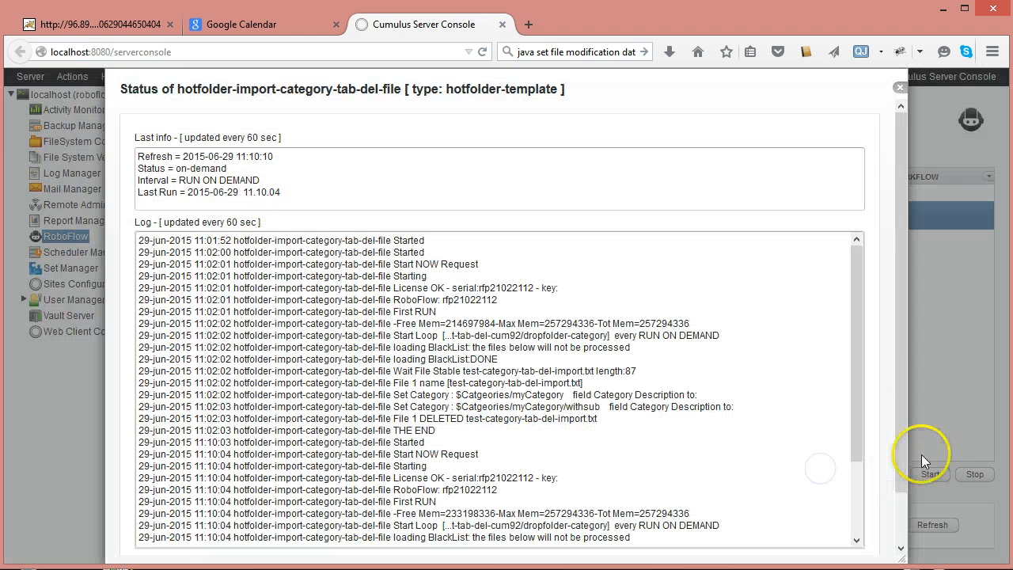
drag(858, 339, 887, 515)
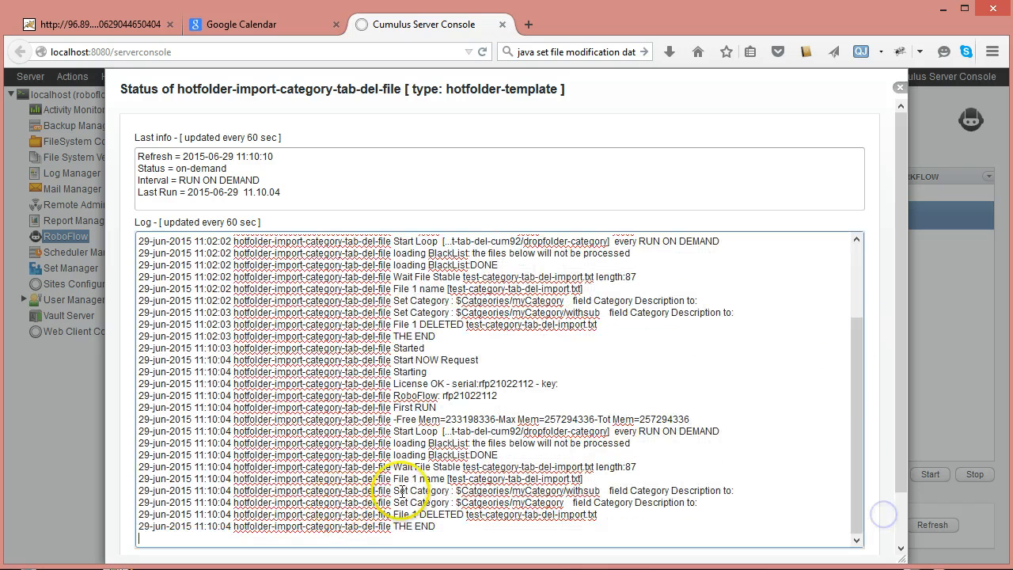
drag(456, 479, 602, 481)
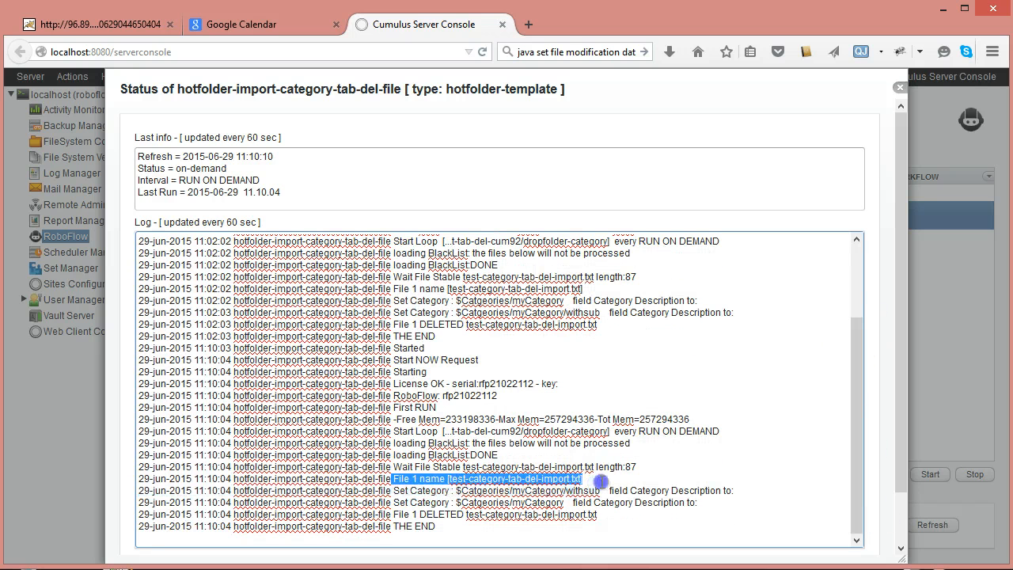
click(482, 481)
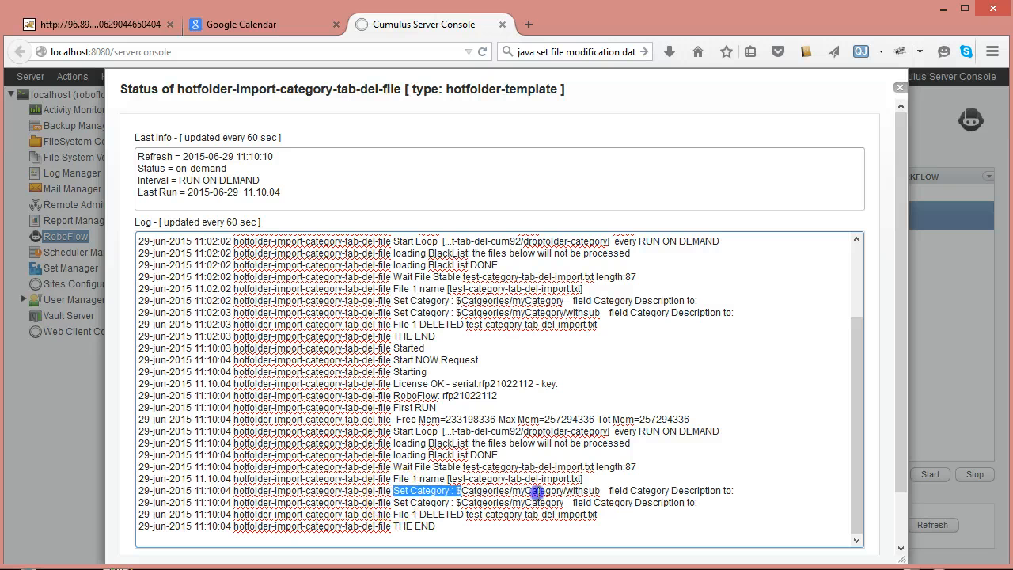
drag(537, 492, 762, 492)
drag(392, 502, 667, 502)
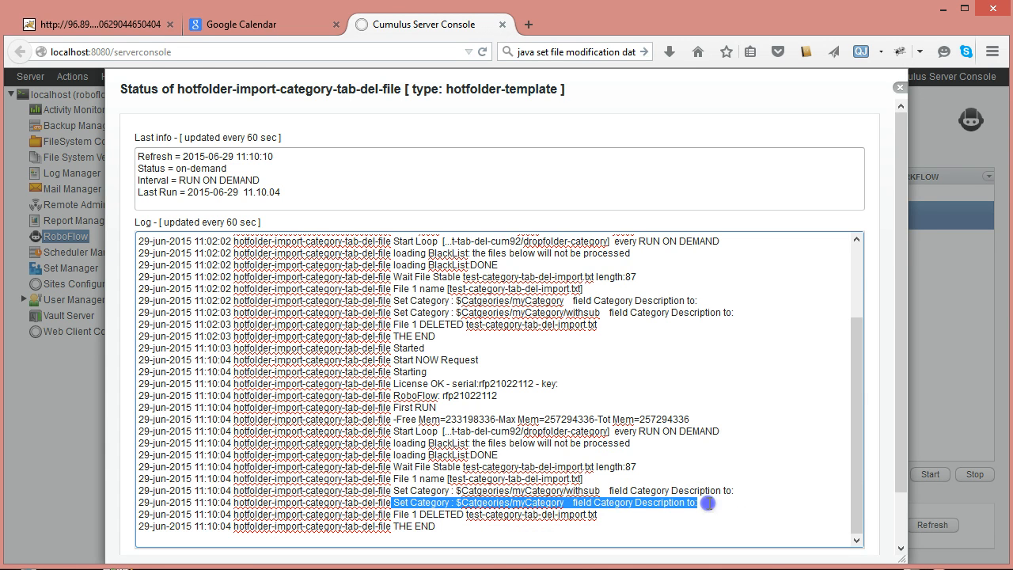
click(707, 503)
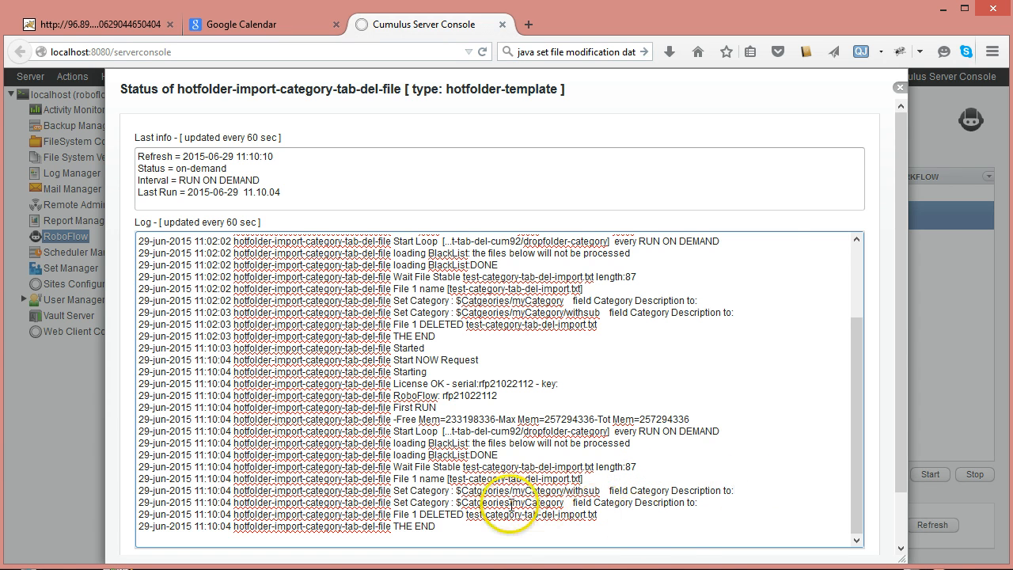
click(901, 92)
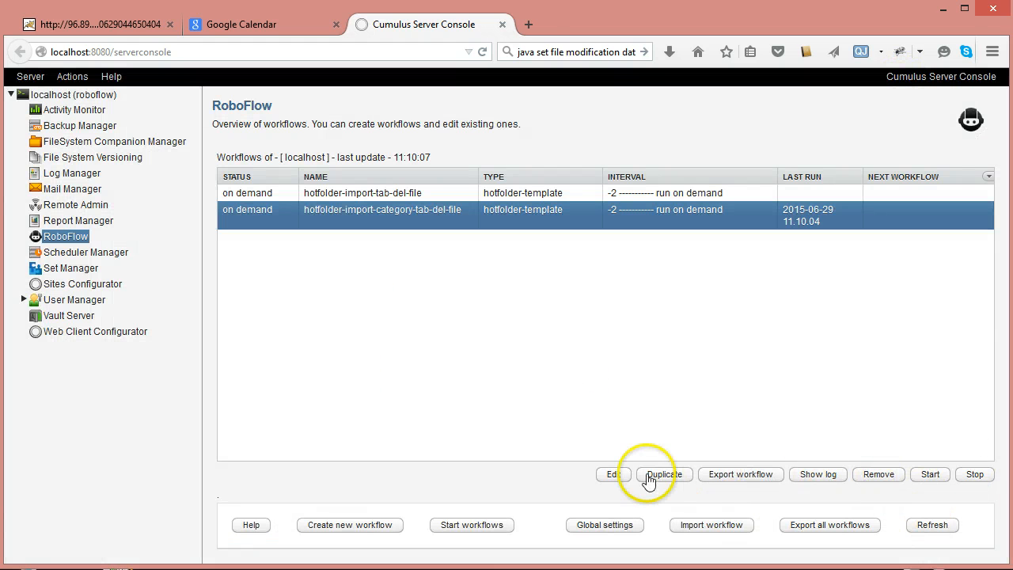
Step: Append the stored tag Category-Description to the write-text-to-log action's Text-To-Log, using ## to call up the tag list, and save the workflow
click(611, 476)
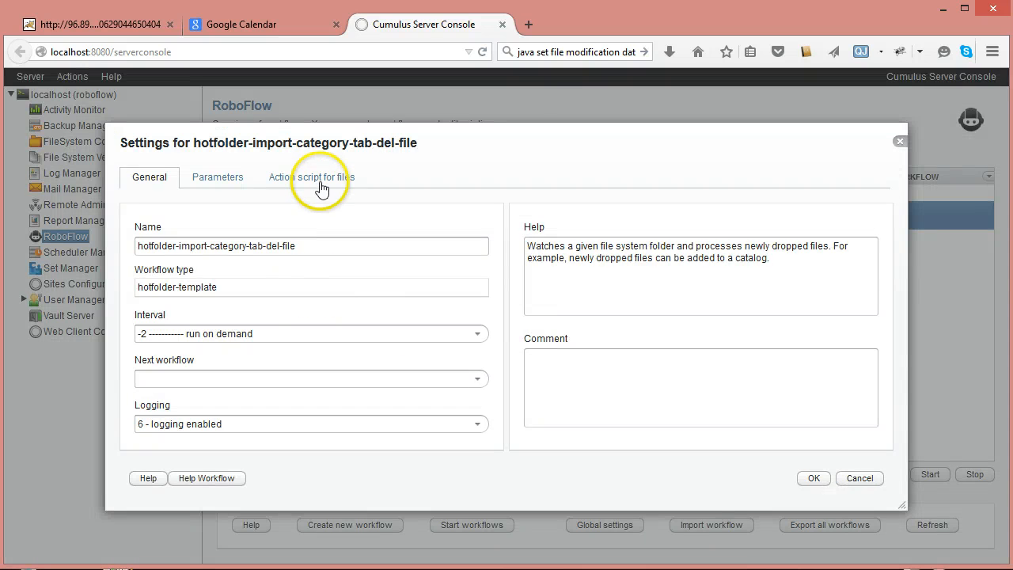
click(314, 177)
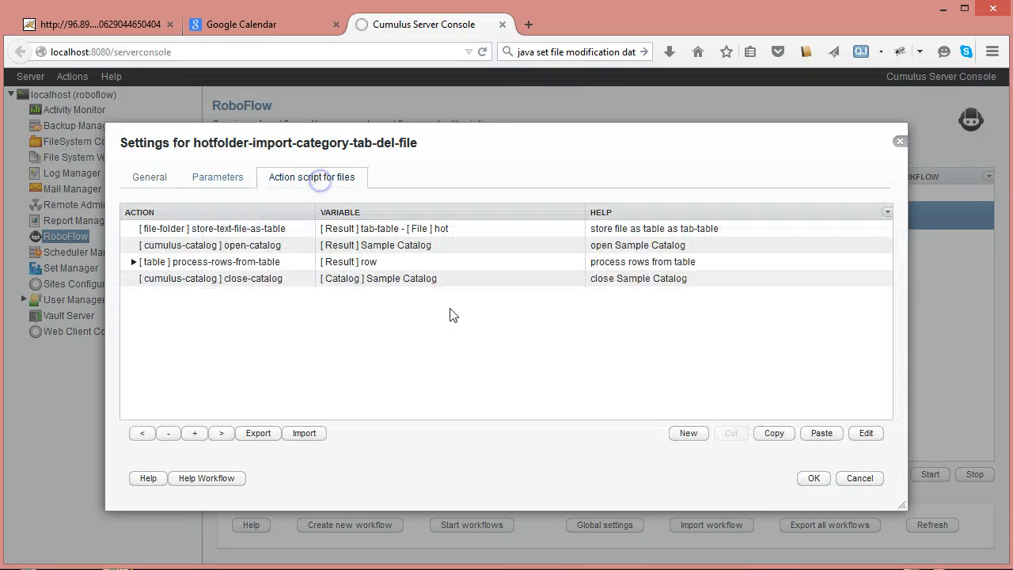
click(133, 261)
double_click(243, 368)
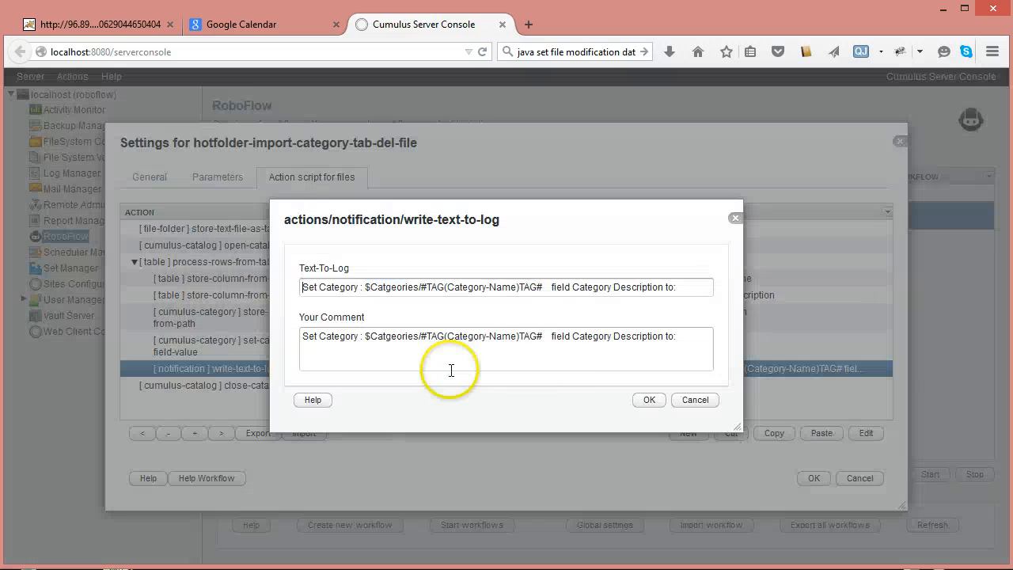
click(697, 287)
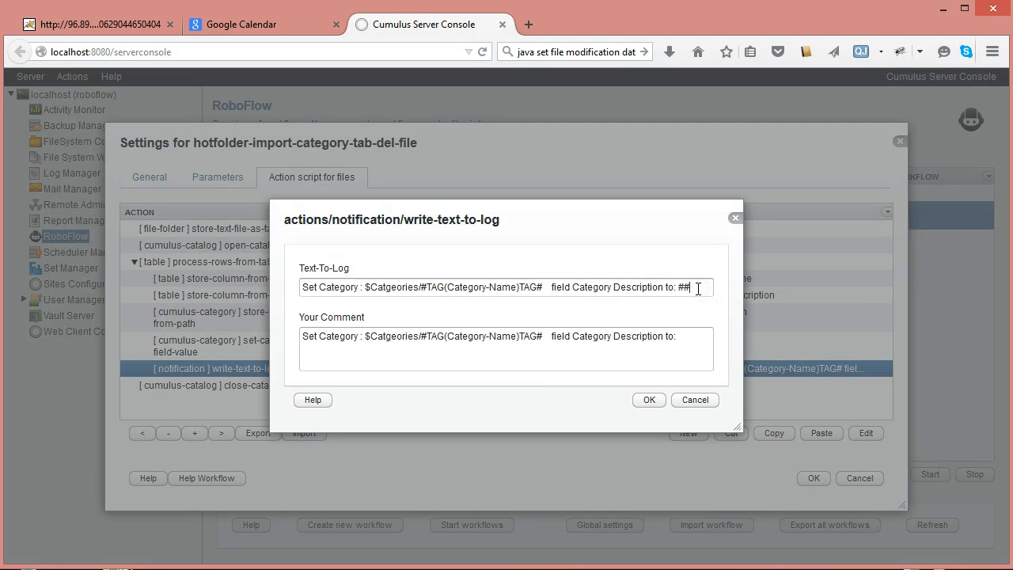
click(701, 330)
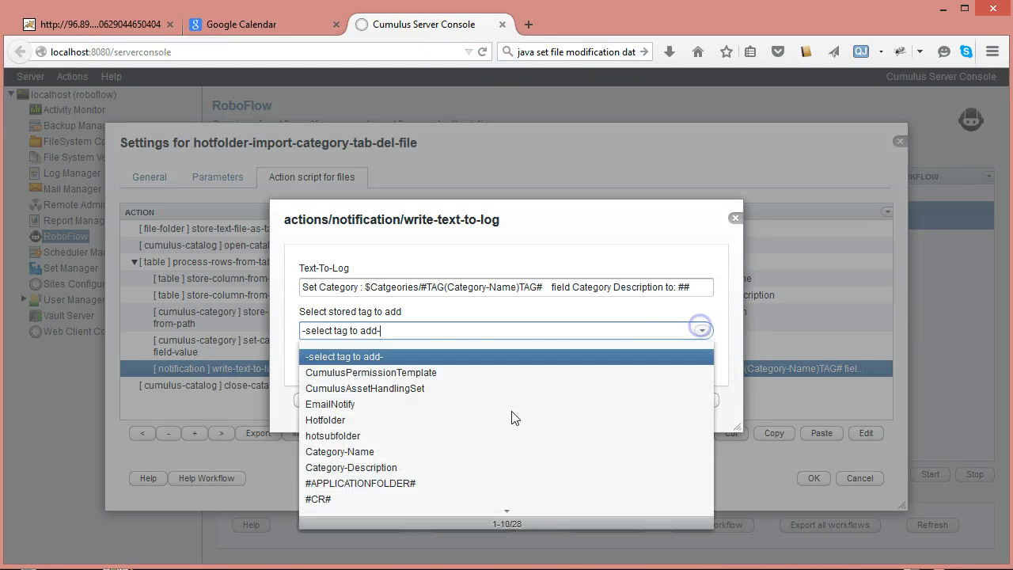
click(384, 468)
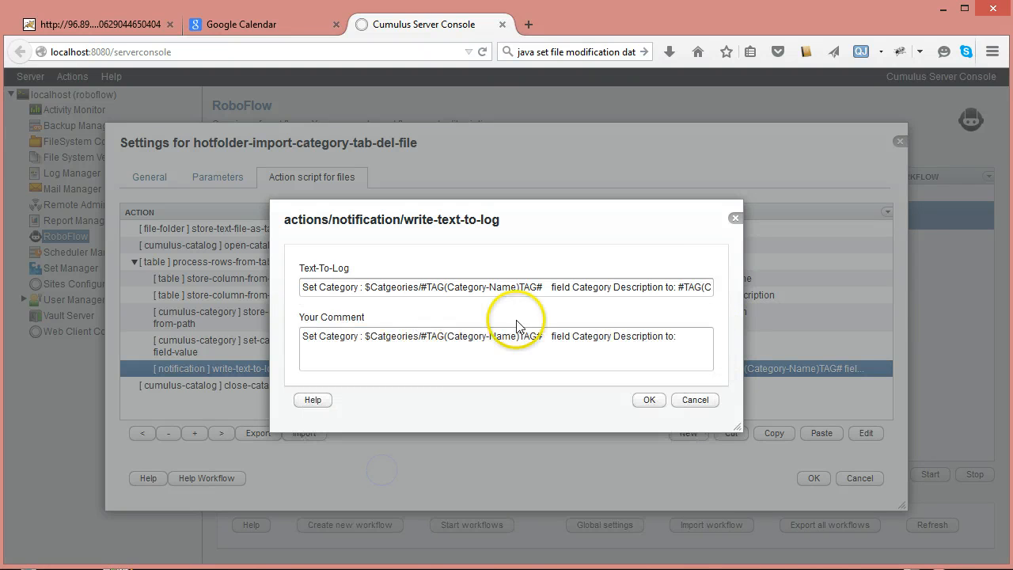
click(649, 399)
click(814, 478)
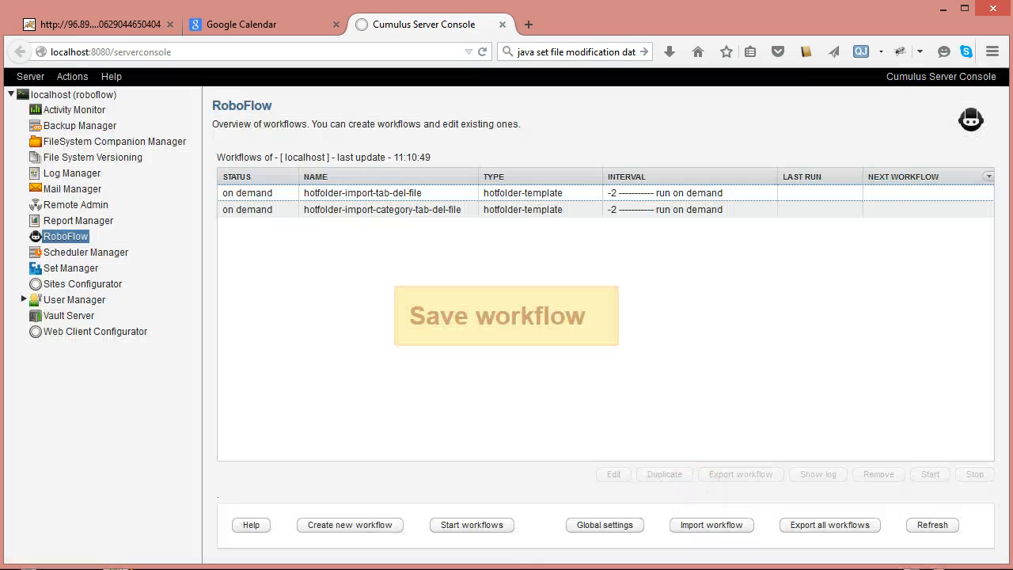
Step: Switch to the Cumulus client and check the imported Category Description in the information of myCategory
click(555, 569)
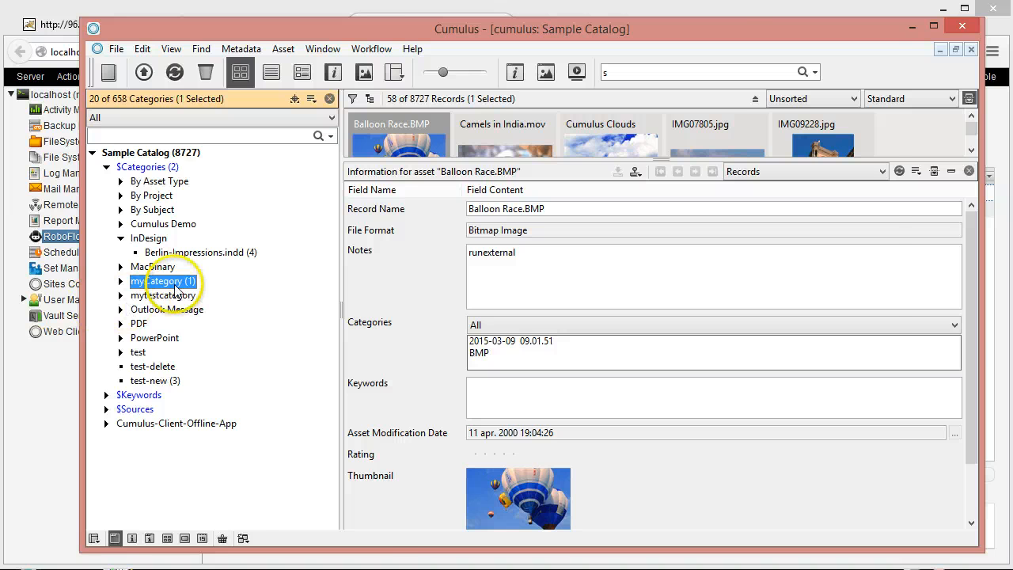
right_click(176, 289)
click(207, 292)
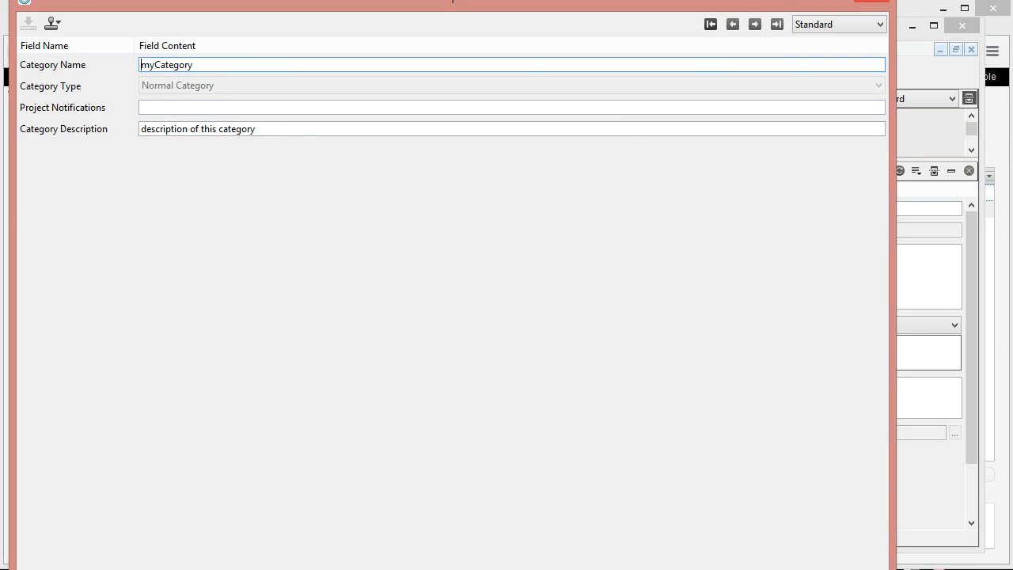
click(871, 1)
Step: Expand myCategory and compare its withsub subcategory with the path myCategory/withsub in the tab-delimited text file in Notepad++
click(121, 282)
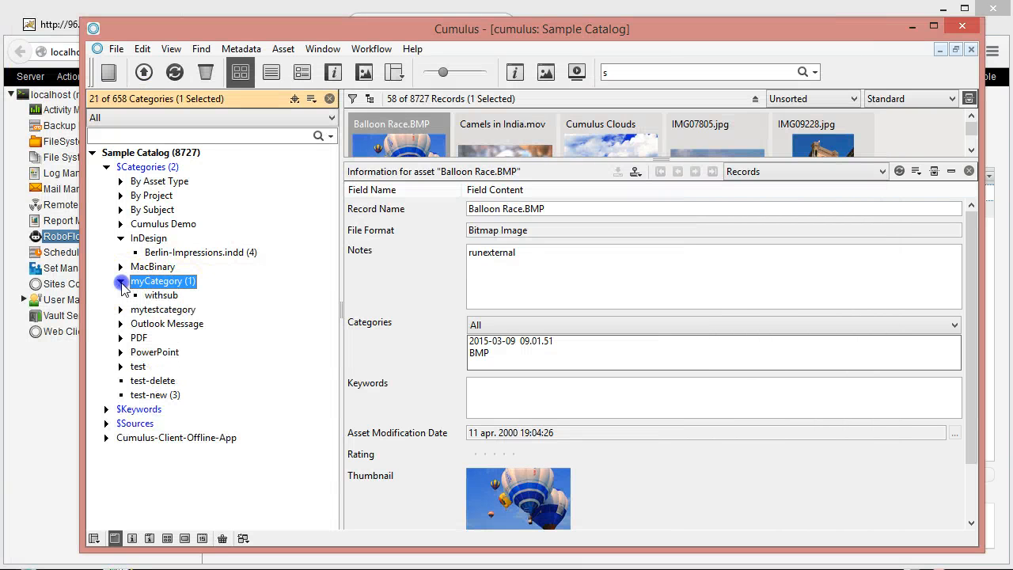
click(162, 297)
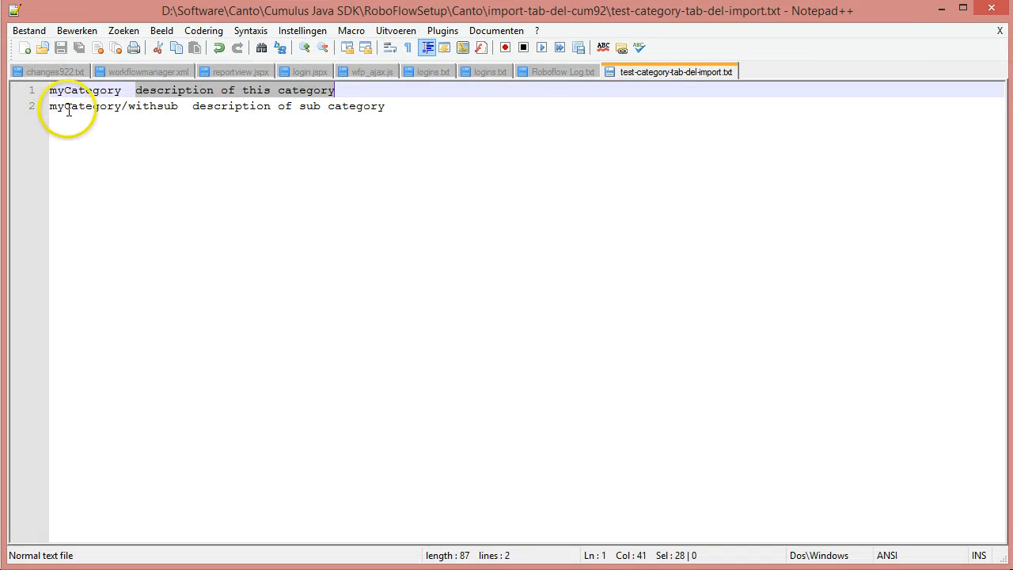
drag(50, 106, 168, 106)
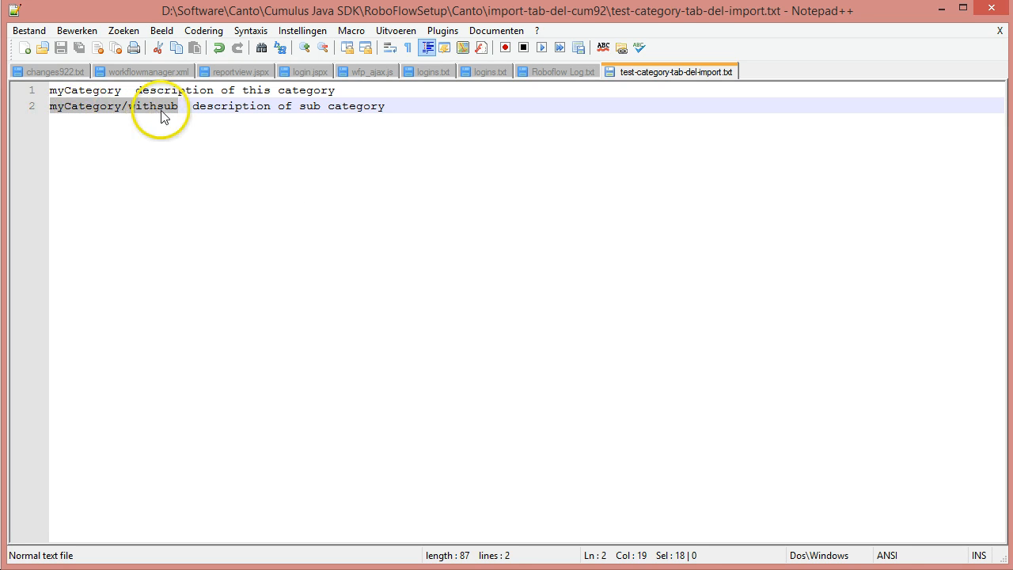
click(942, 10)
Step: Open the information of the withsub category, compare its Category Description with the text file's second line and close the window
click(162, 296)
right_click(173, 298)
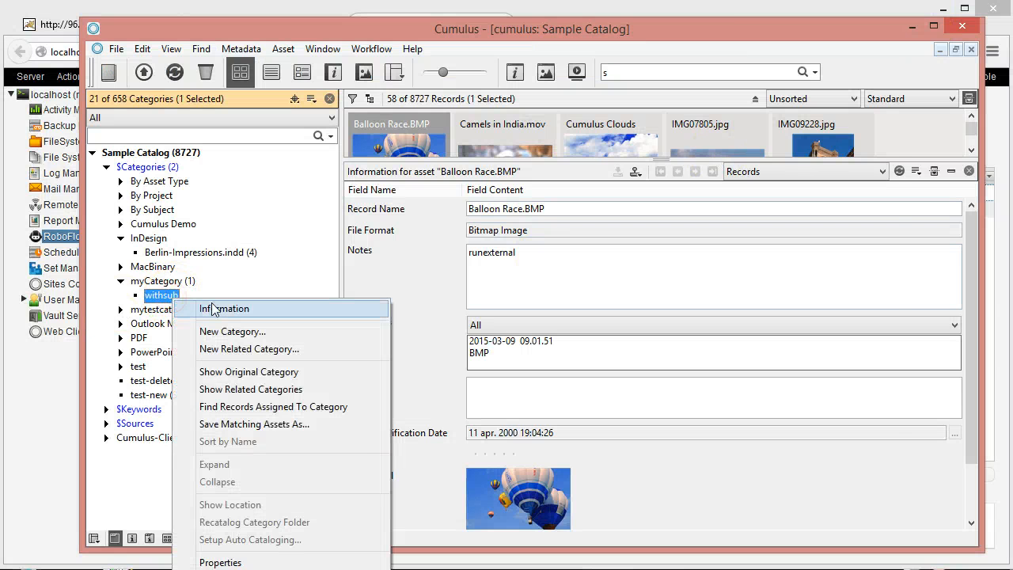
click(212, 308)
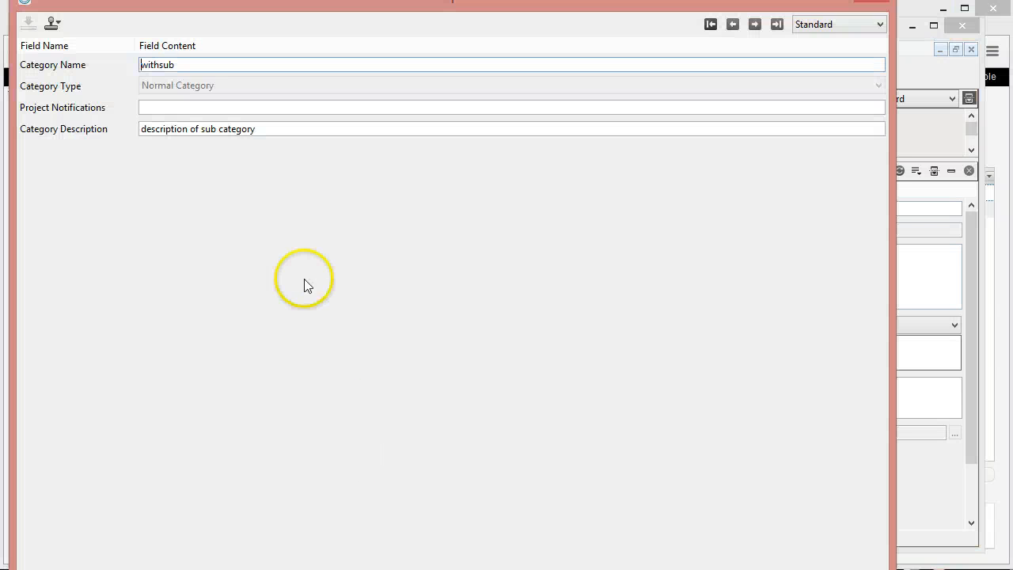
click(183, 129)
drag(275, 129, 119, 129)
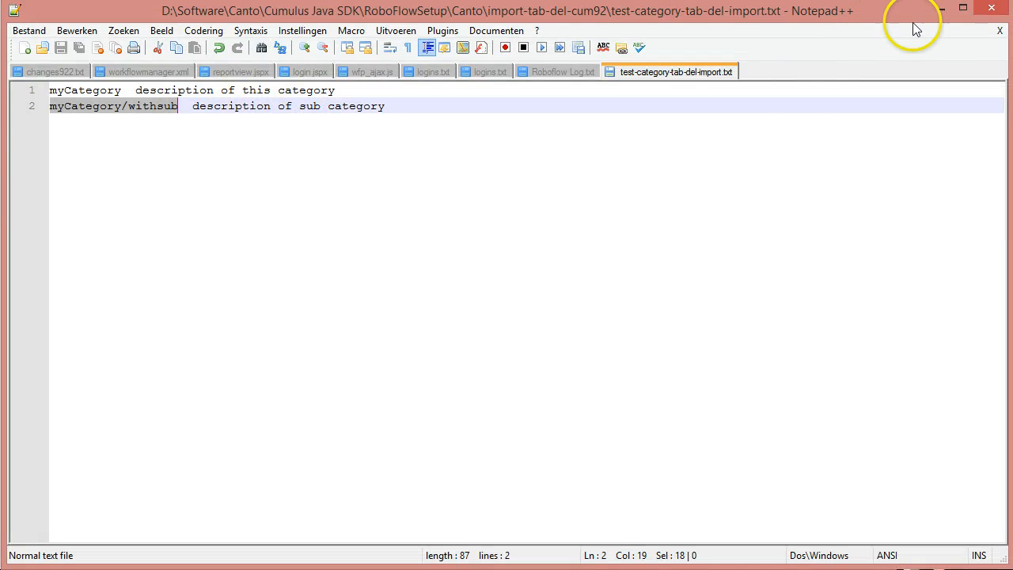
click(946, 11)
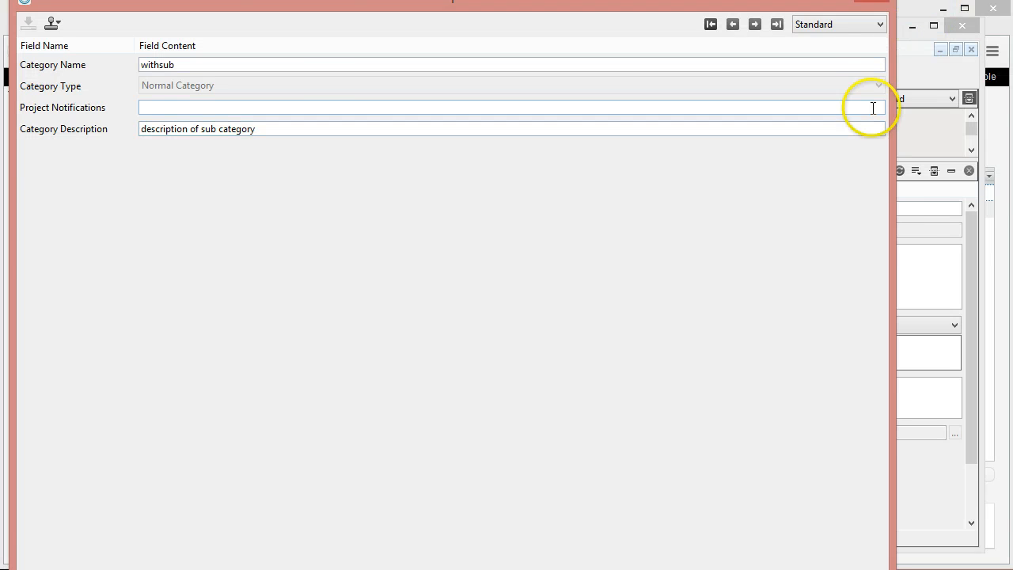
click(870, 1)
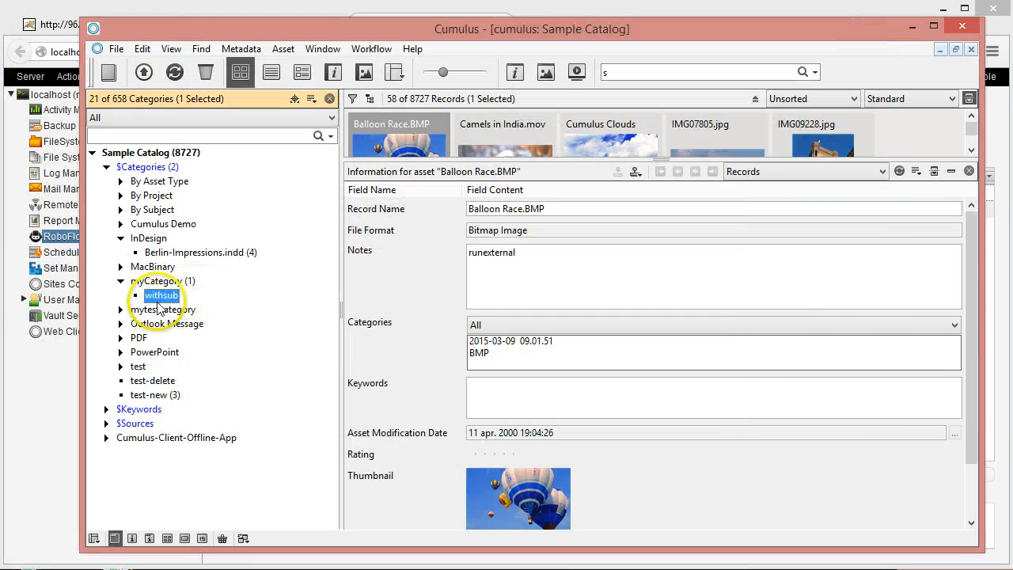
Step: Delete the withsub category from under myCategory and confirm the deletion
click(206, 72)
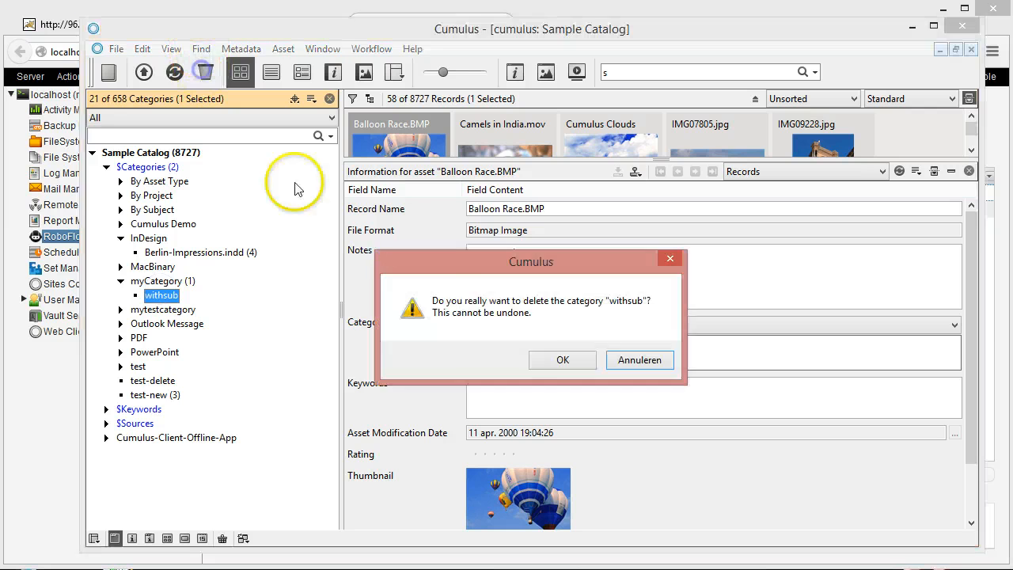
click(582, 358)
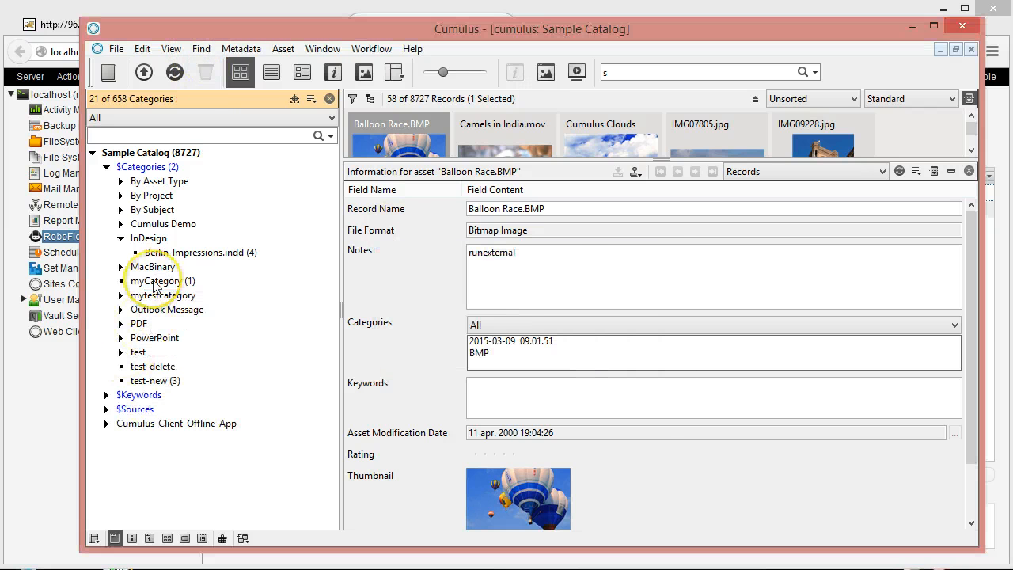
Step: Clear the Category Description in the information of myCategory and save the change
click(156, 283)
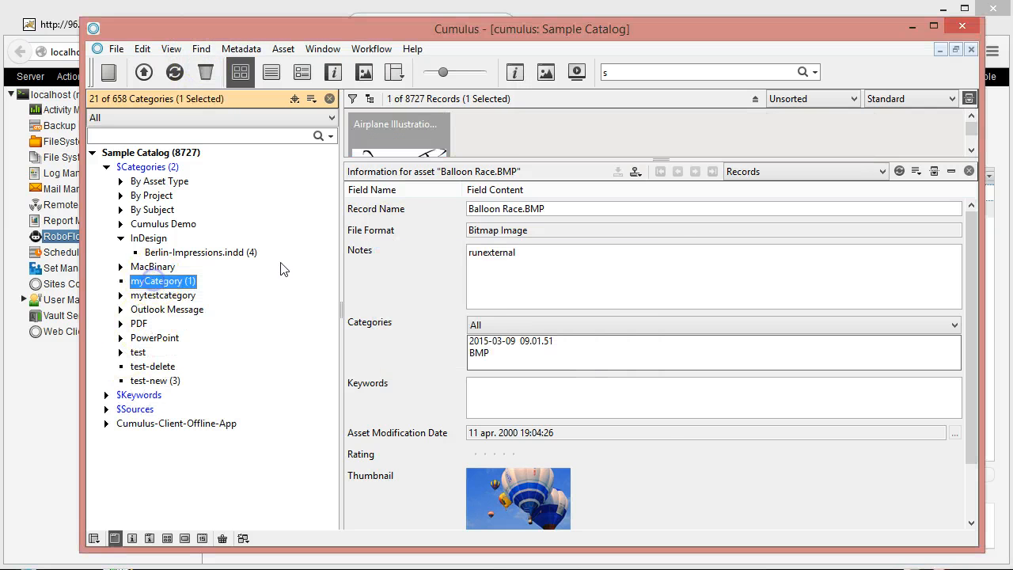
right_click(166, 269)
click(146, 285)
right_click(142, 279)
click(188, 282)
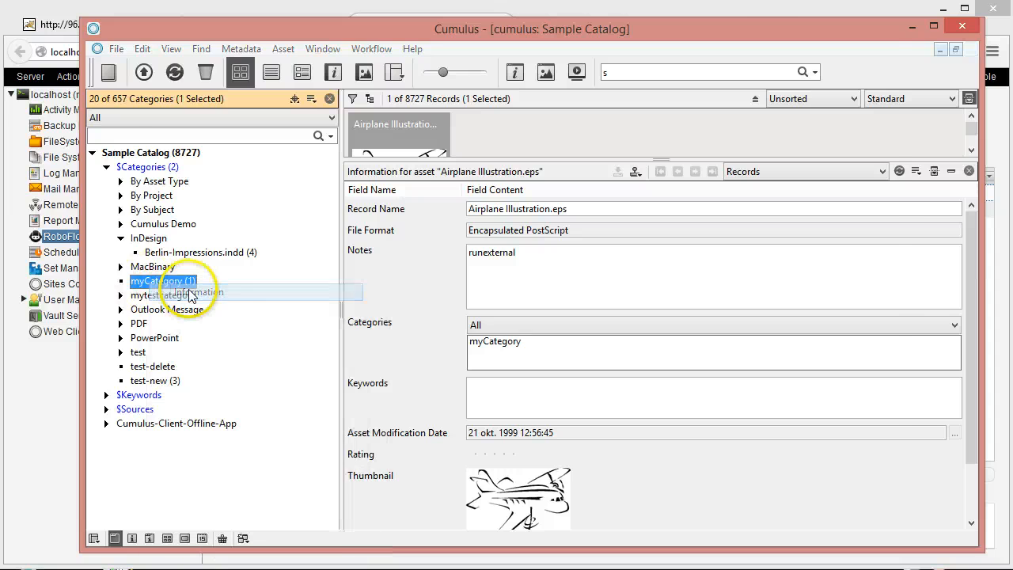
click(92, 129)
key(BackSpace)
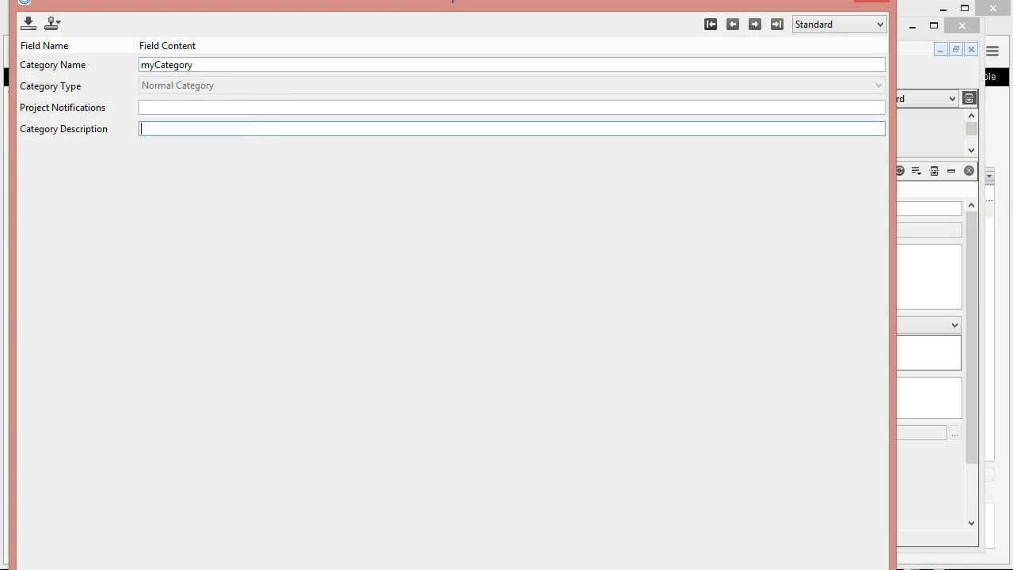
click(28, 26)
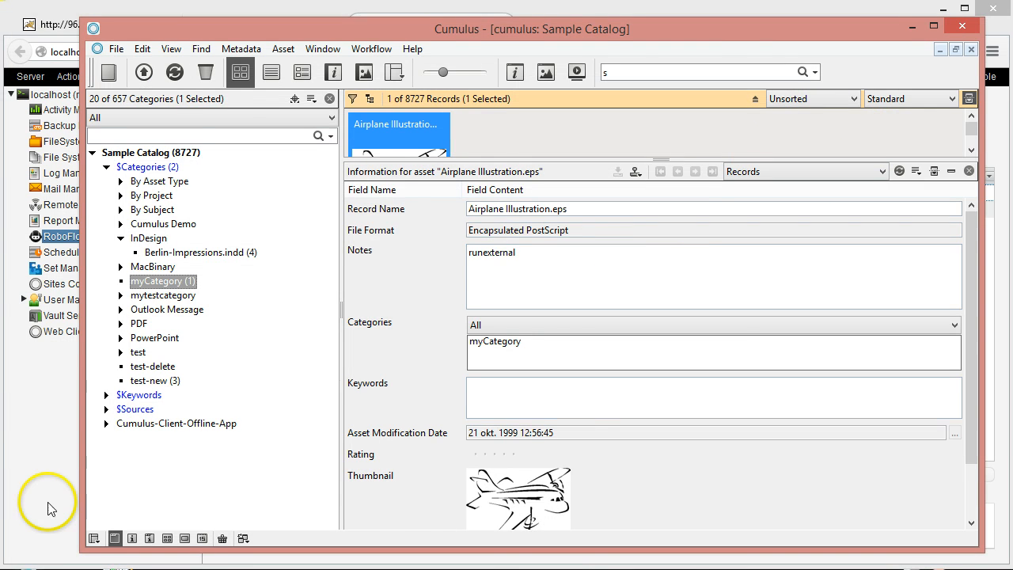
Step: Switch to the Cumulus Server Console, open the file action script of the hotfolder-import-category-tab-del-file workflow and expand process-rows-from-table
click(47, 507)
double_click(333, 209)
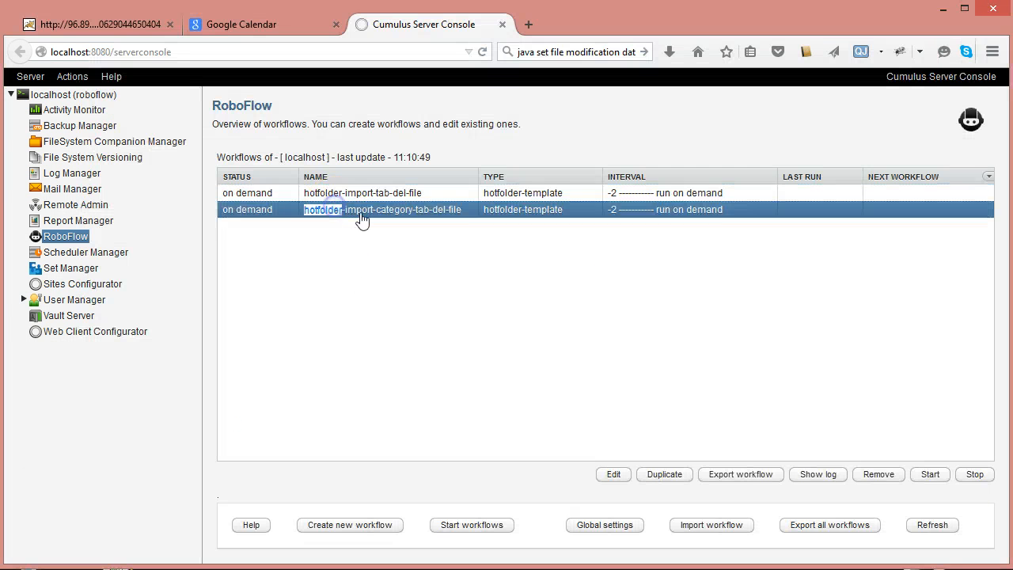
click(309, 176)
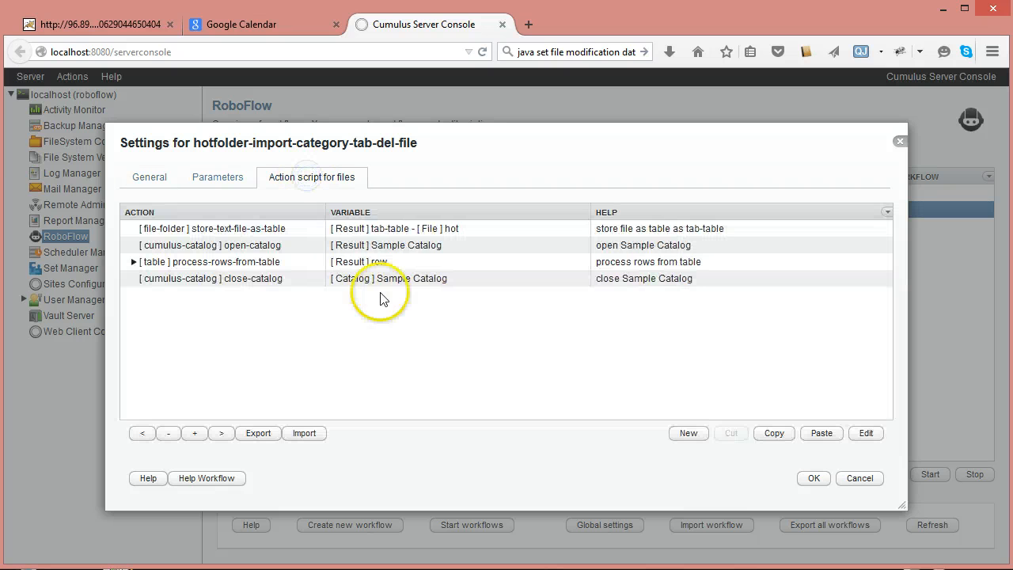
click(242, 263)
click(133, 262)
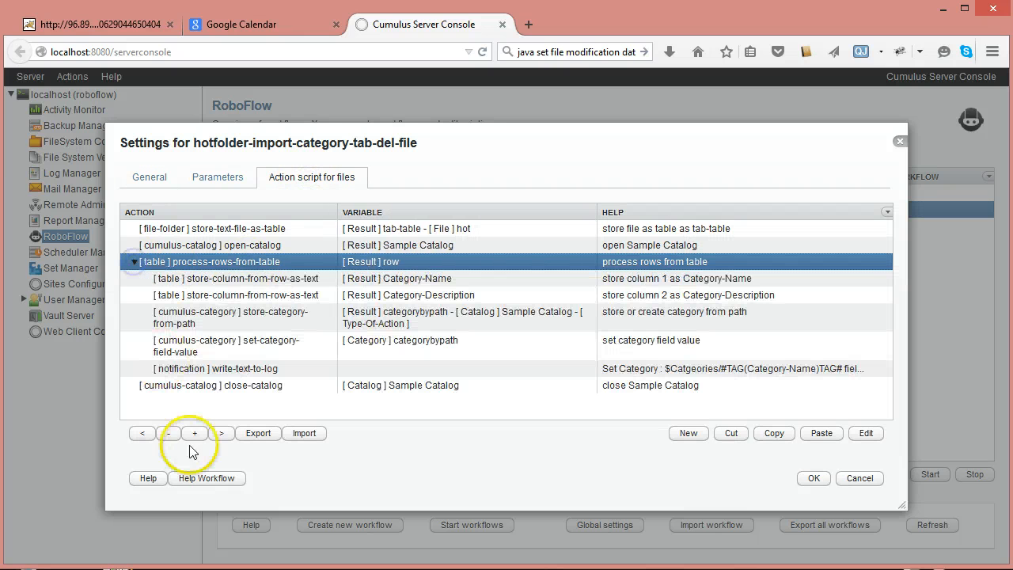
Step: Set the Type-Of-Action of the store-category-from-path action to Fail-if-category-missing and confirm
click(259, 322)
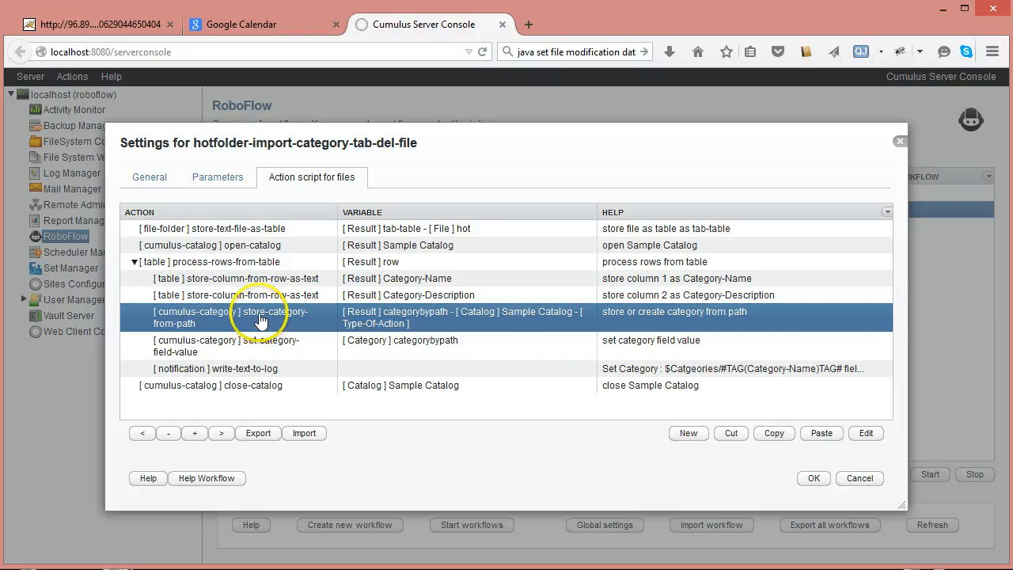
double_click(272, 317)
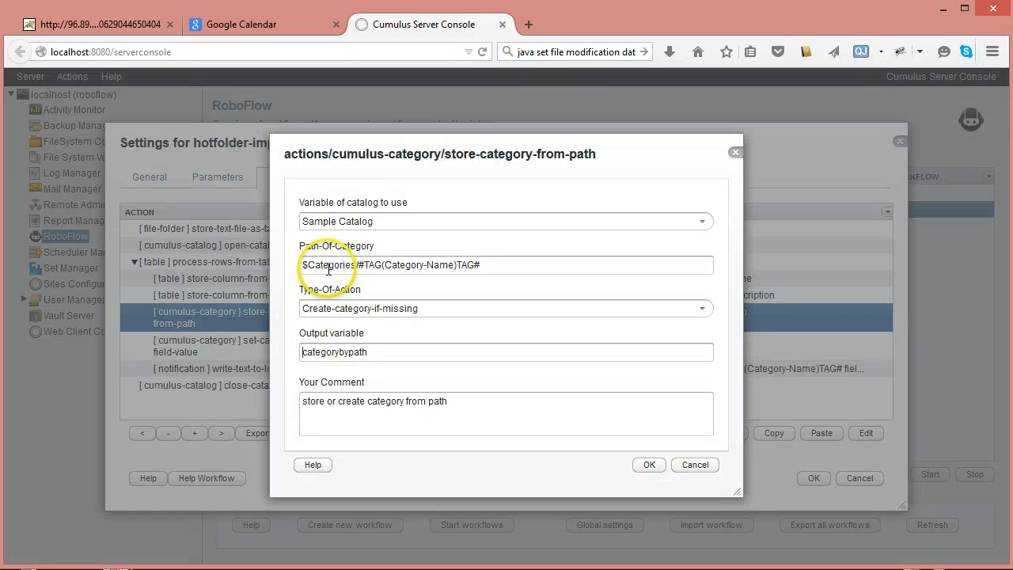
click(701, 309)
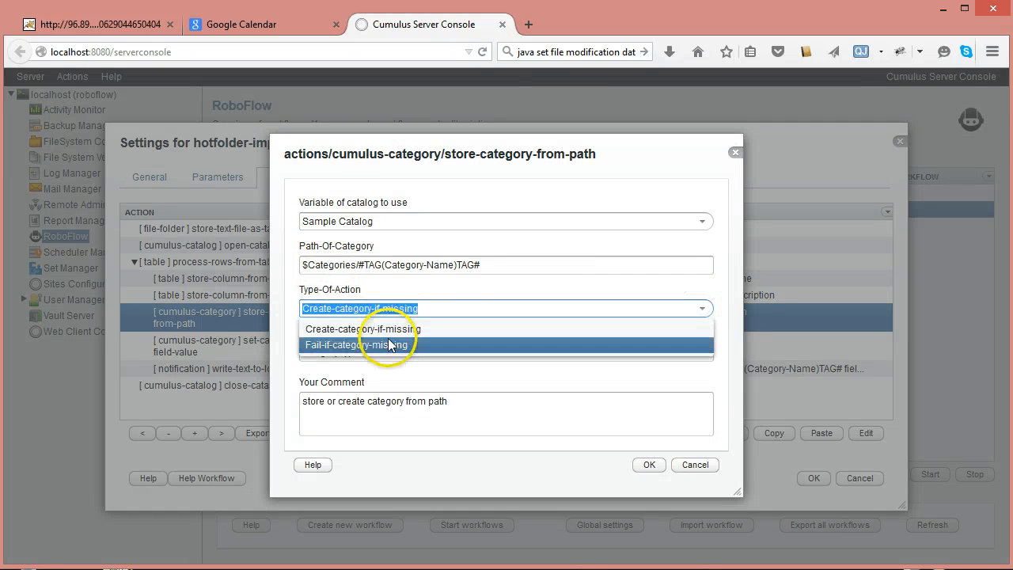
click(389, 345)
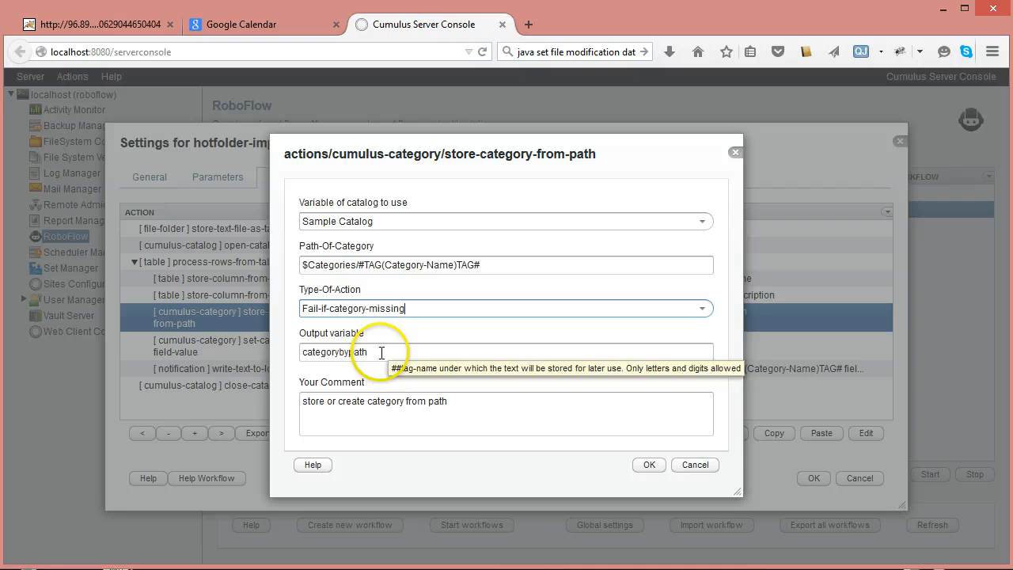
click(651, 465)
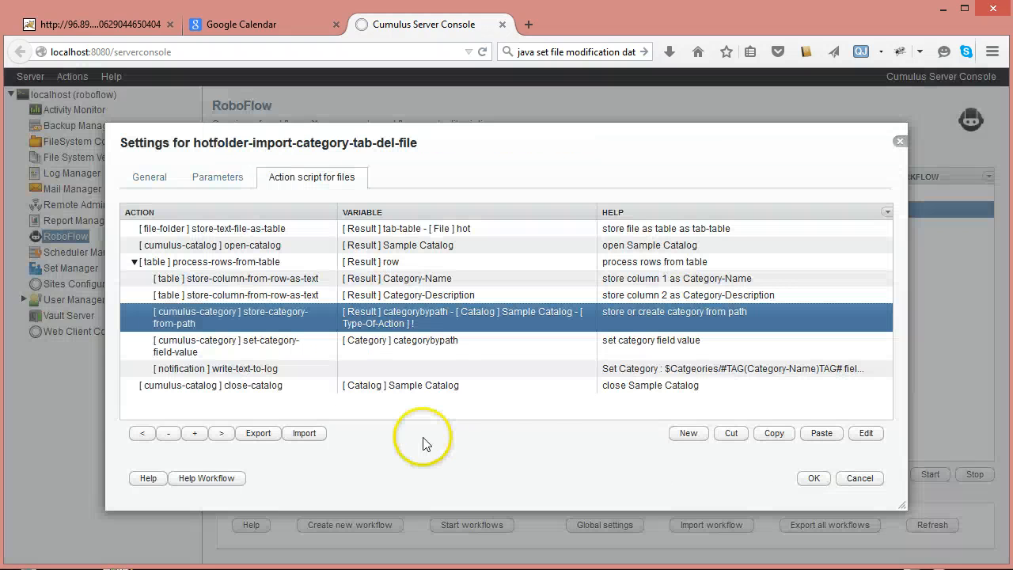
Step: Add a conditional test-result-exists action directly after store-category-from-path
click(700, 436)
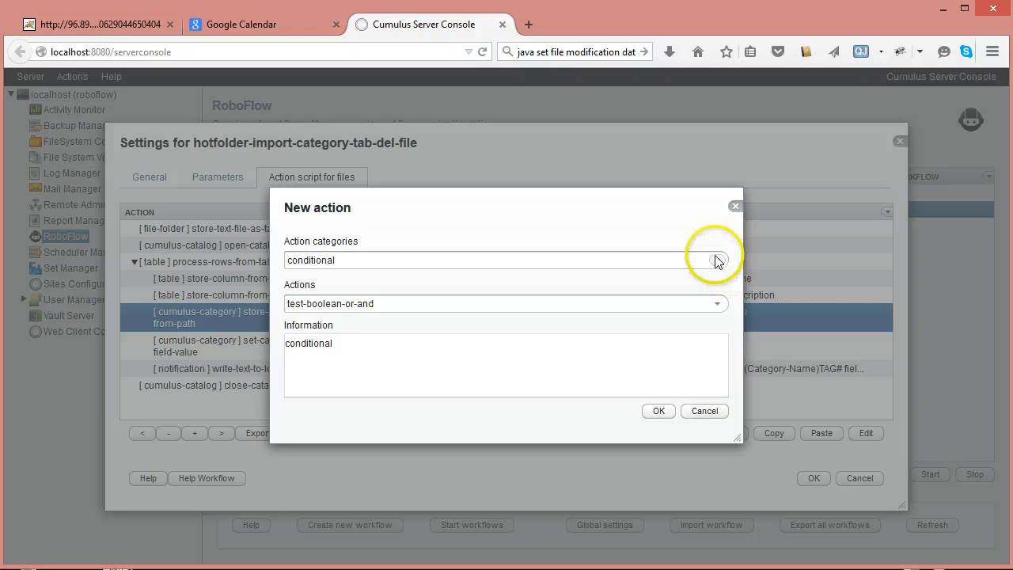
click(718, 304)
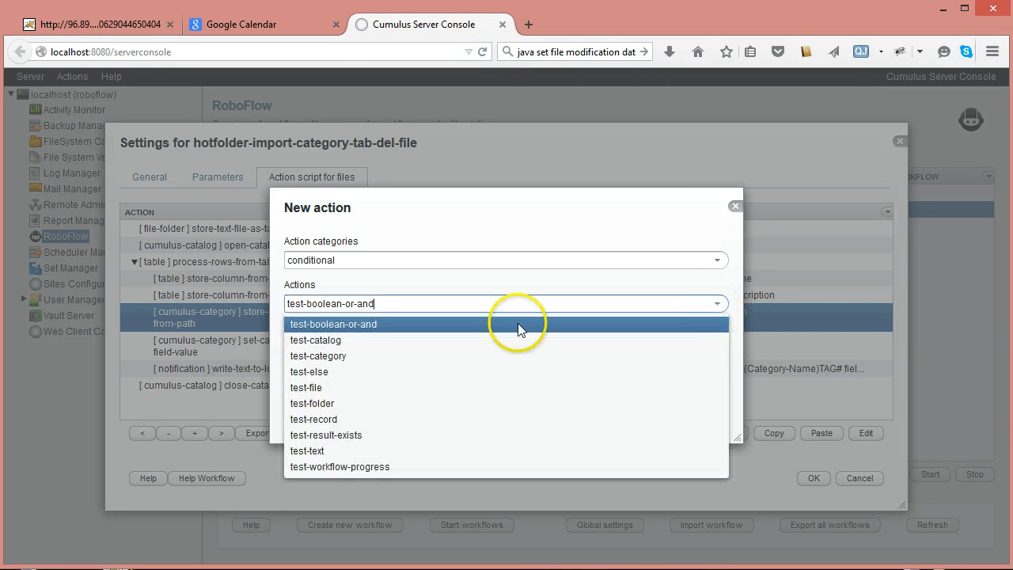
click(326, 435)
click(657, 410)
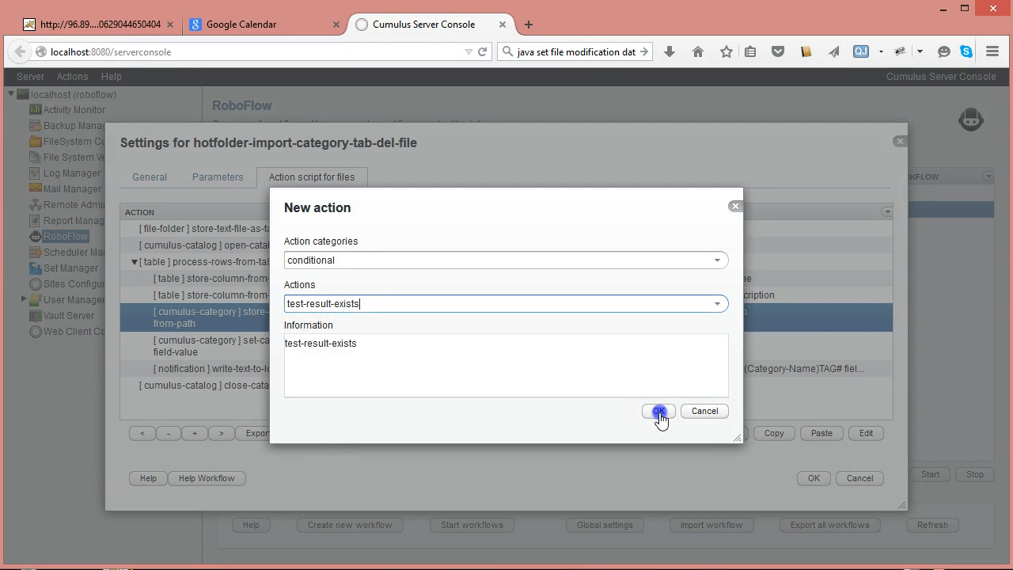
Step: Make the test-result-exists action test the output variable categorybypath with Cumulus-category as the Type-Of-Result
click(704, 244)
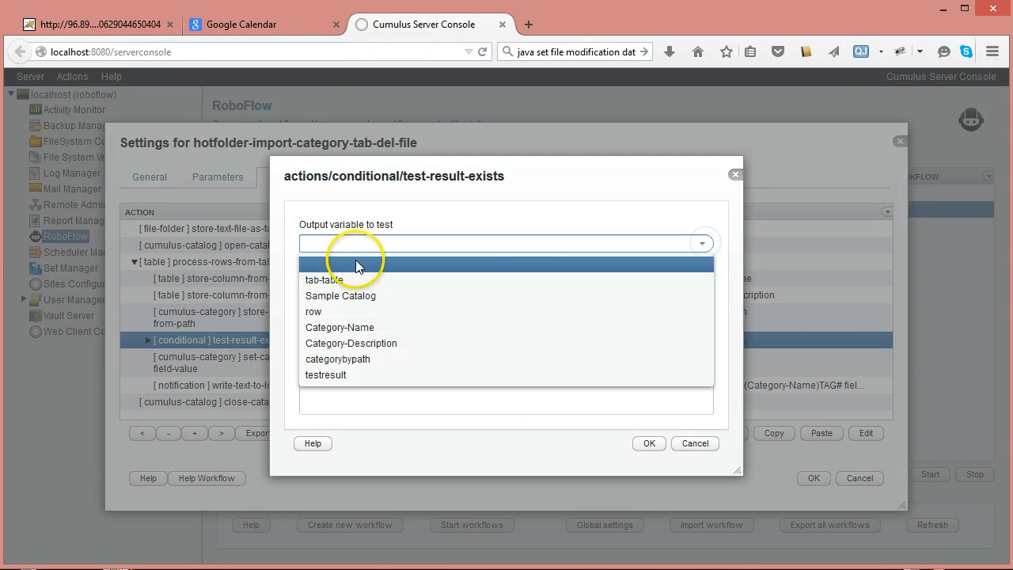
click(342, 360)
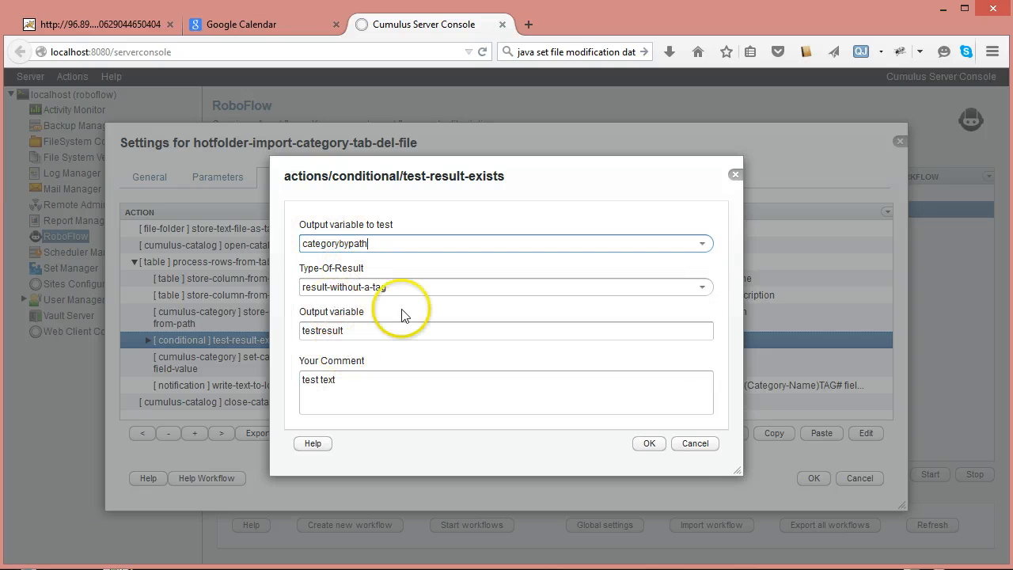
click(702, 287)
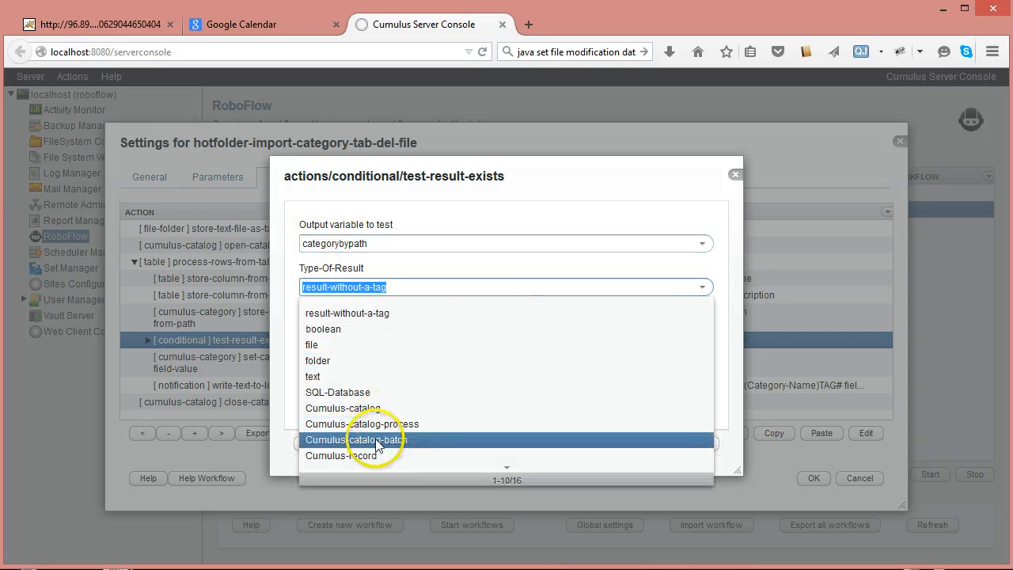
scroll(374, 419, down, 2)
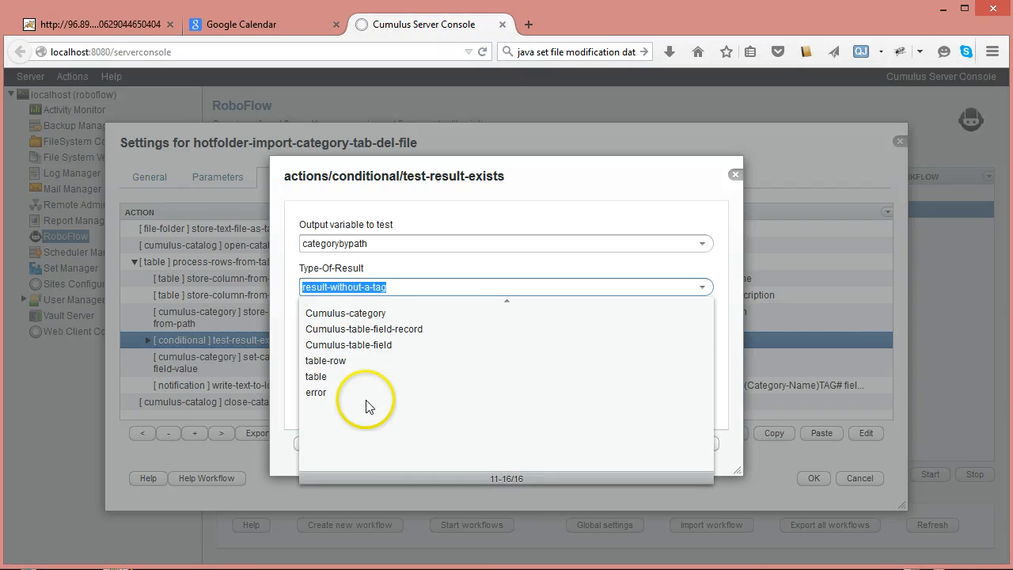
click(372, 311)
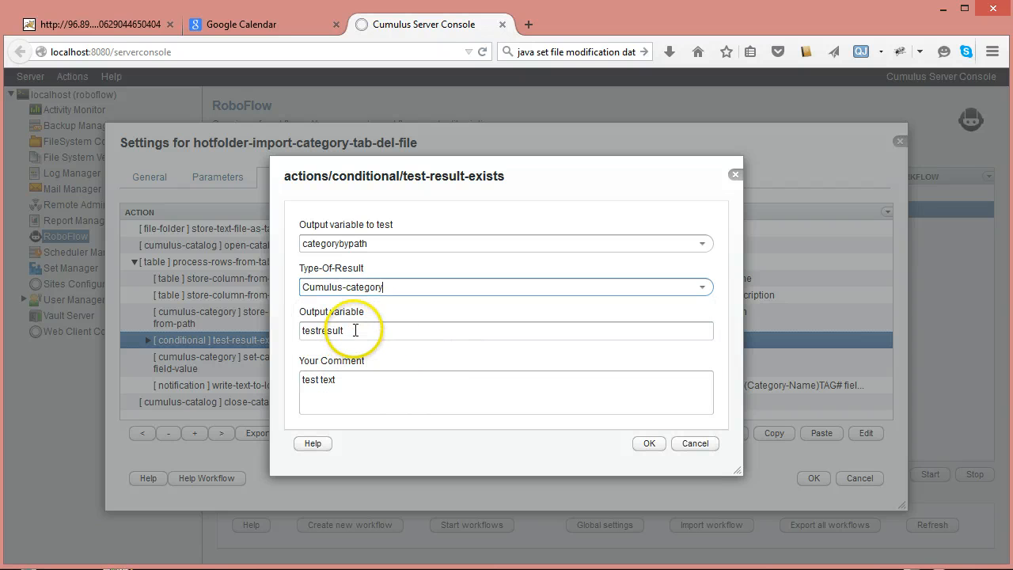
Step: Enter test-if-category-exists as both the output variable and the comment of the test-result-exists action and confirm
drag(356, 330, 176, 308)
text(test)
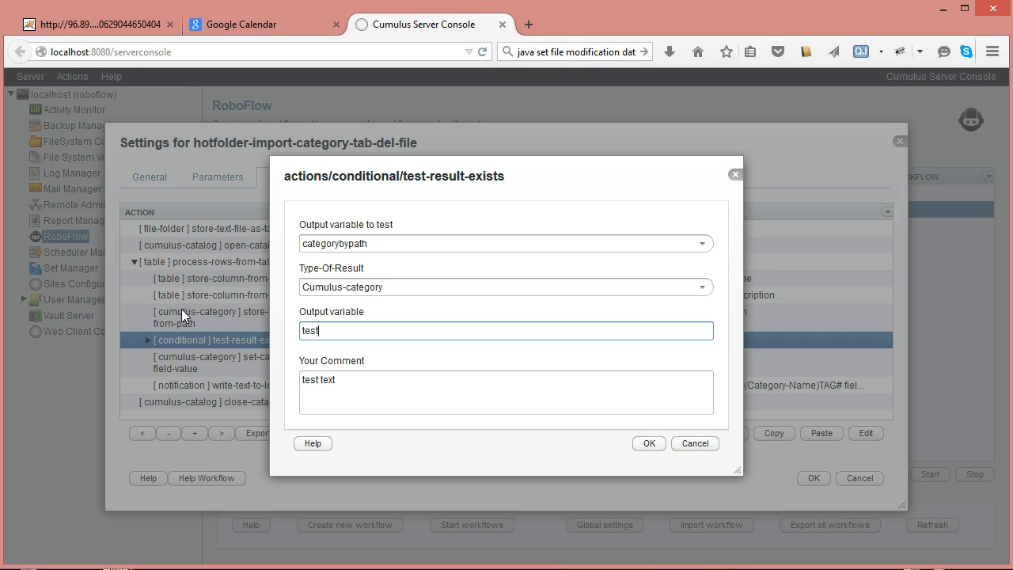
text(-if-category-exists)
drag(395, 331, 317, 327)
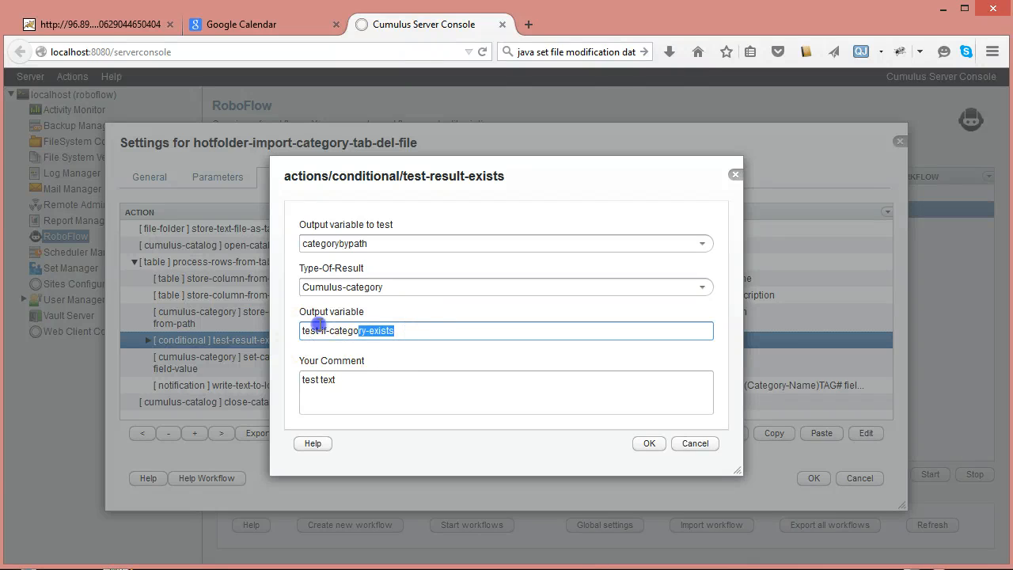
click(296, 377)
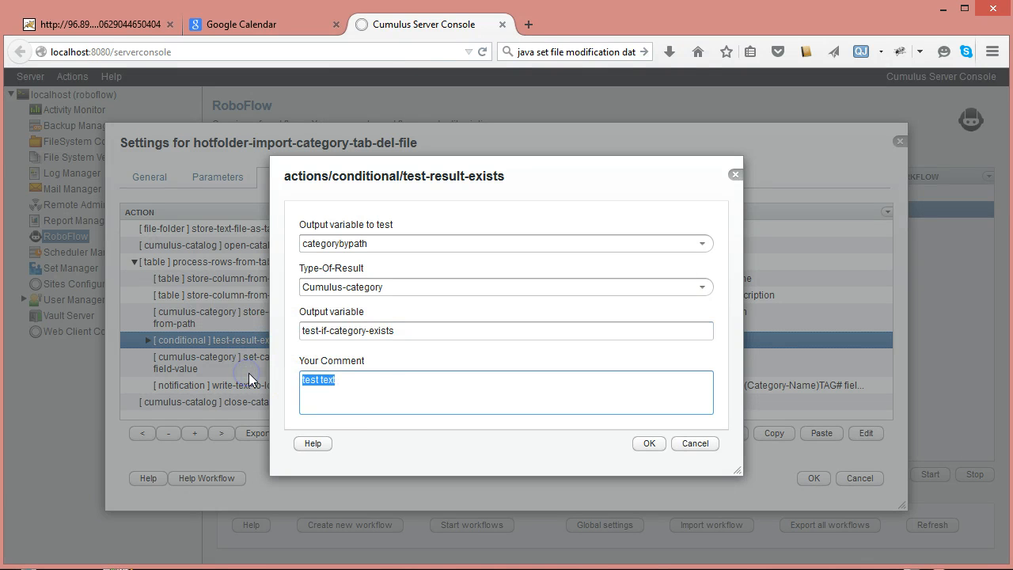
text(test-if-category-exists)
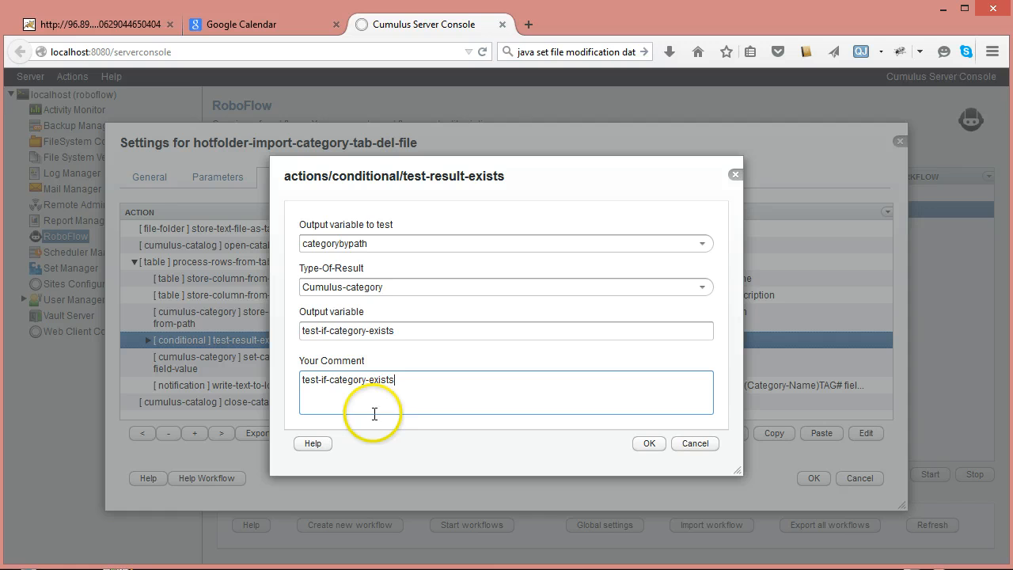
click(650, 443)
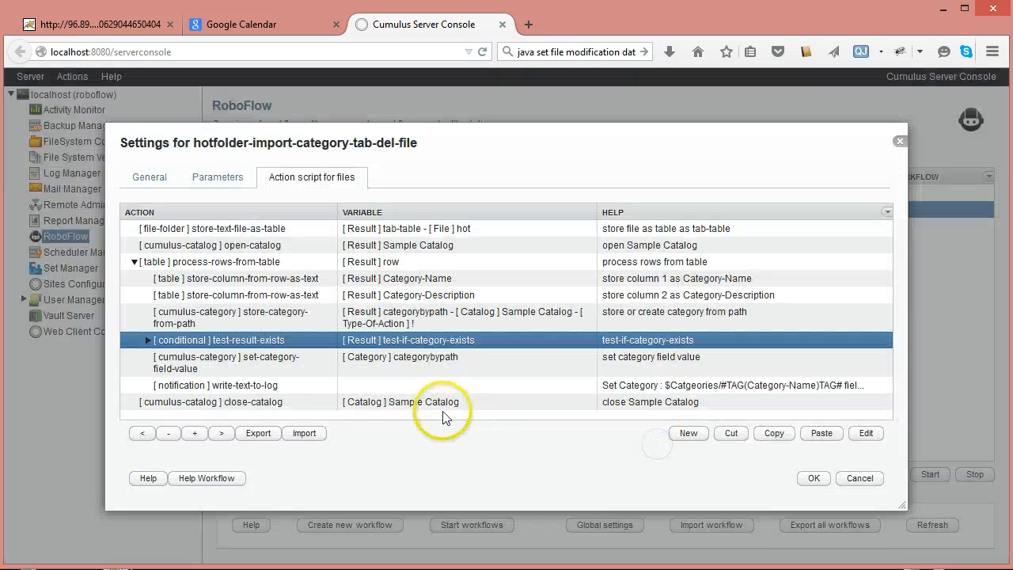
Step: Move the set-category-field-value and write-text-to-log actions inside the conditional test-result-exists action
click(183, 363)
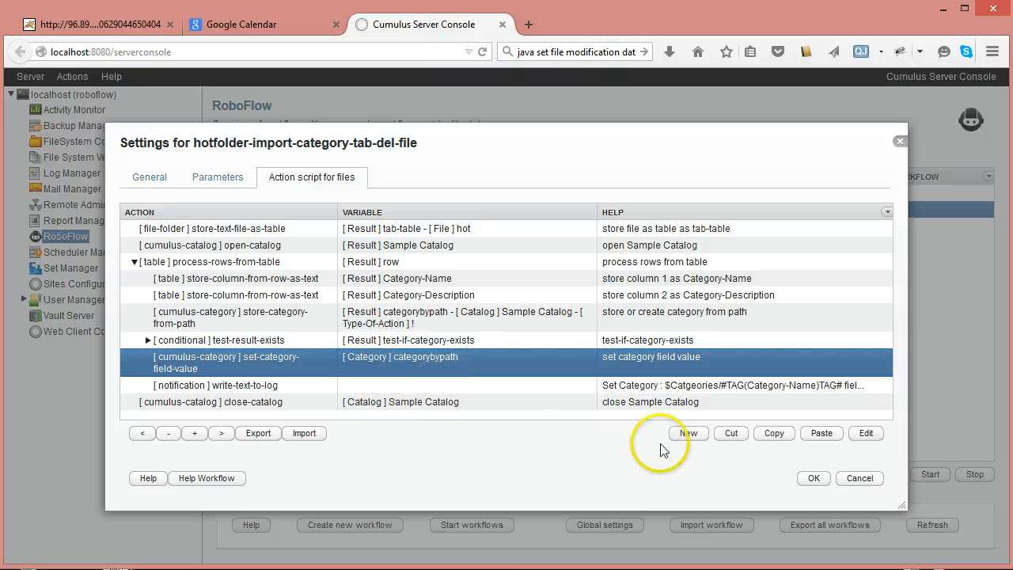
ctrl+click(276, 388)
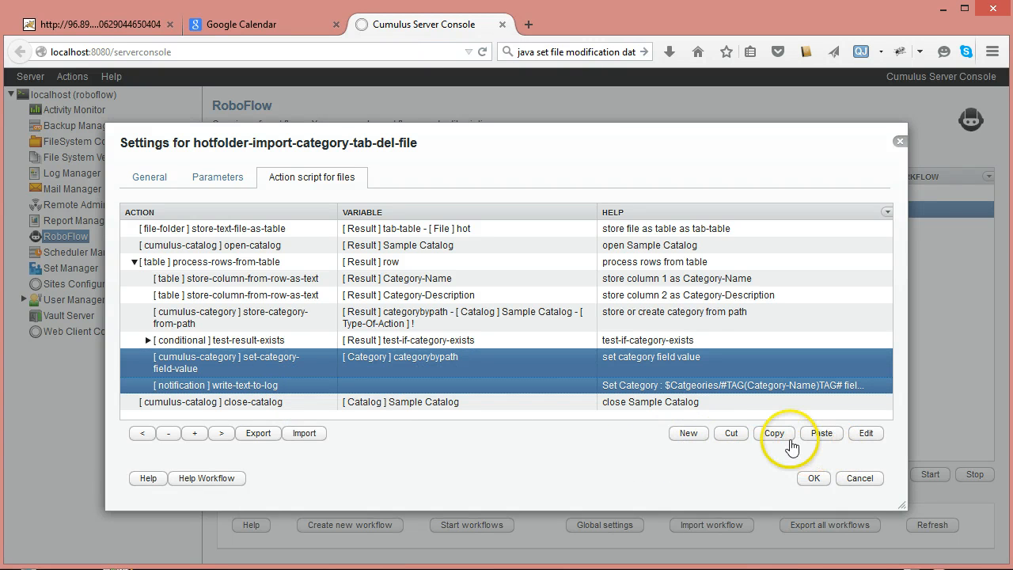
click(731, 435)
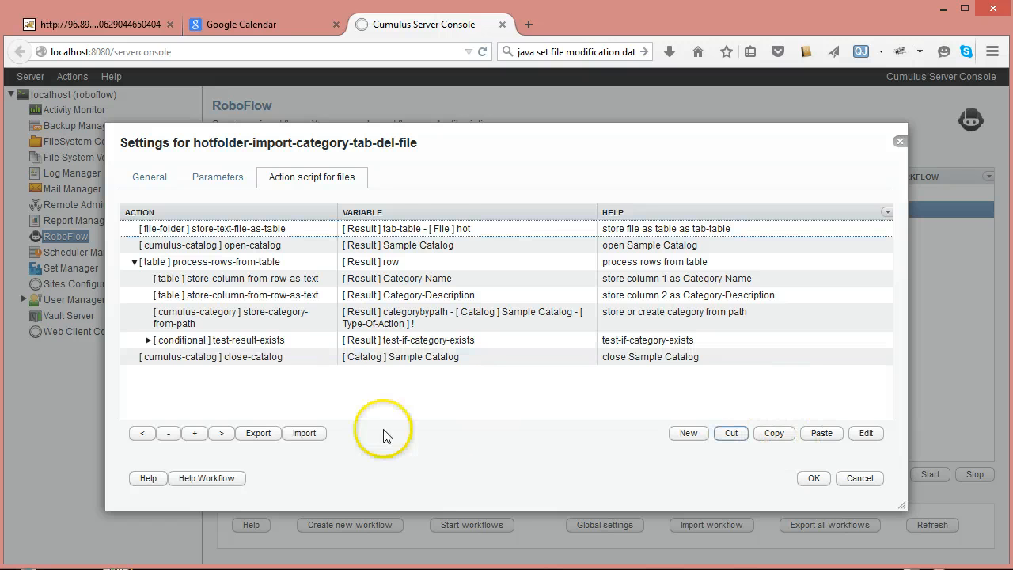
click(187, 343)
click(148, 340)
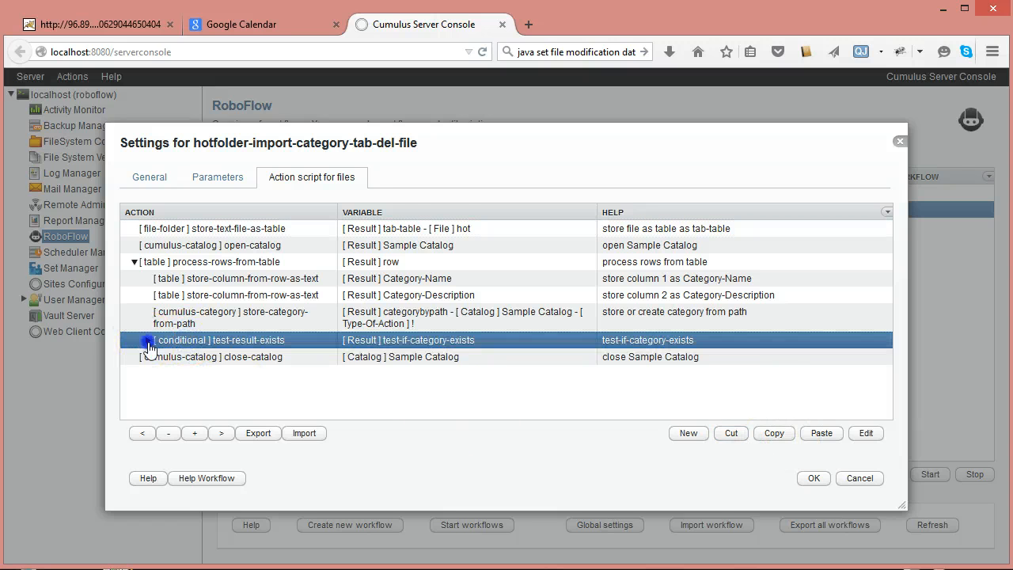
click(821, 435)
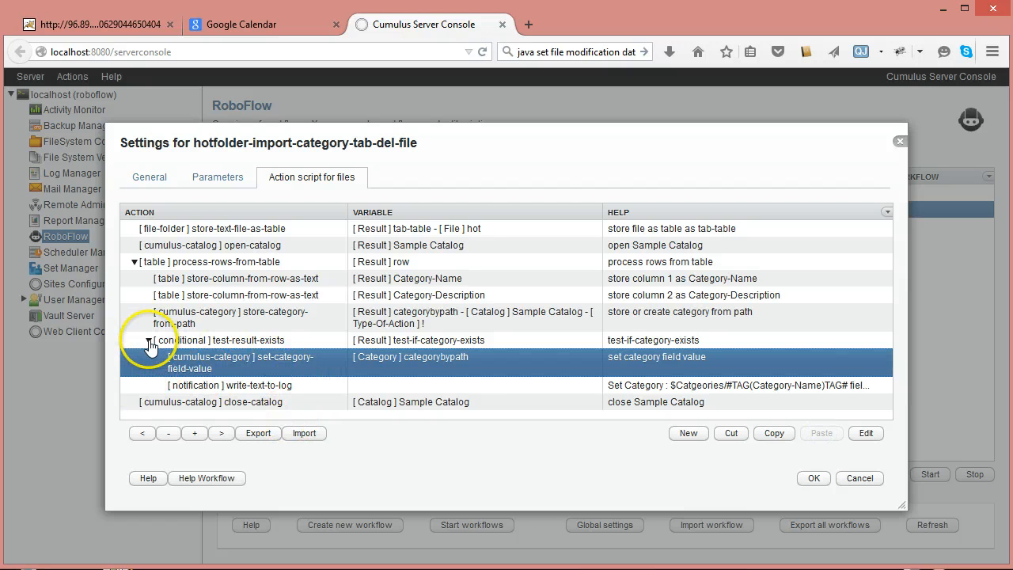
Step: Add a conditional test-else action directly after the test-result-exists action in the action script
click(190, 340)
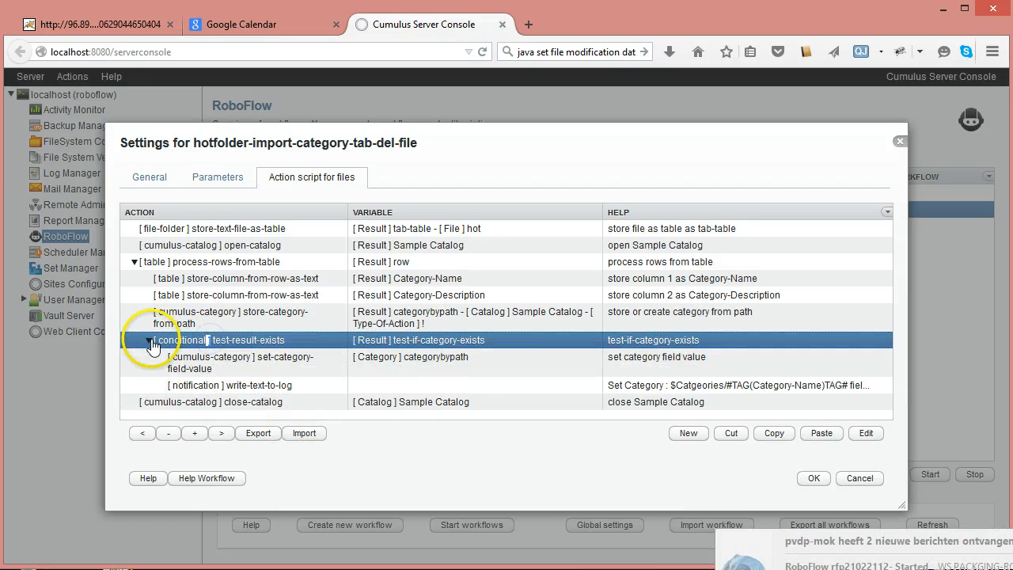
click(149, 341)
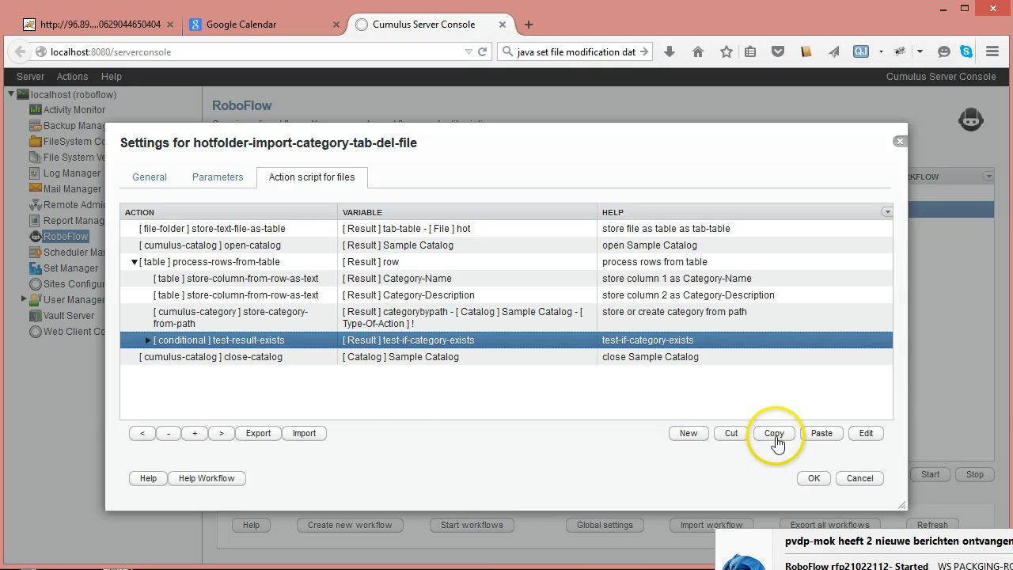
click(683, 436)
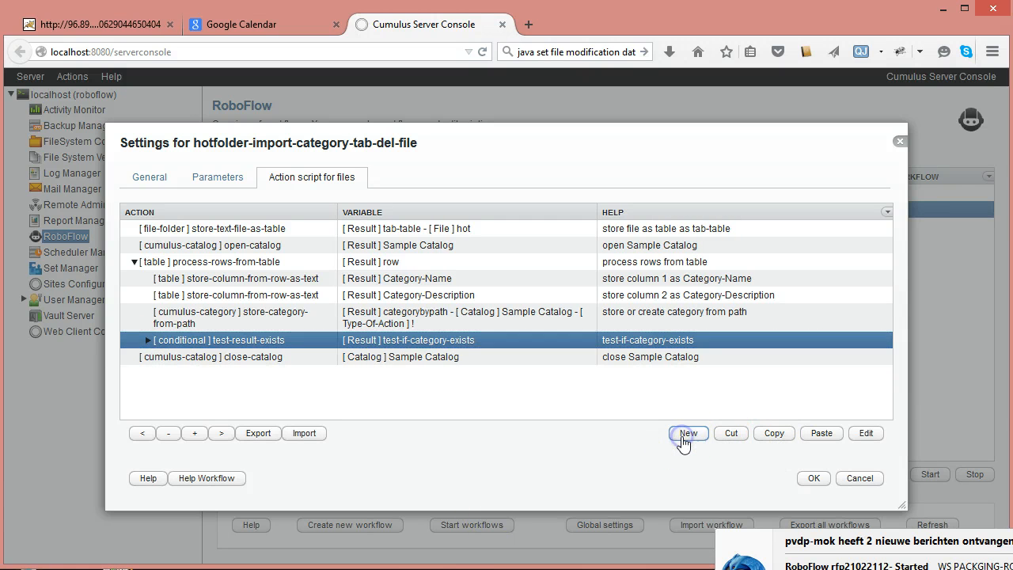
click(720, 305)
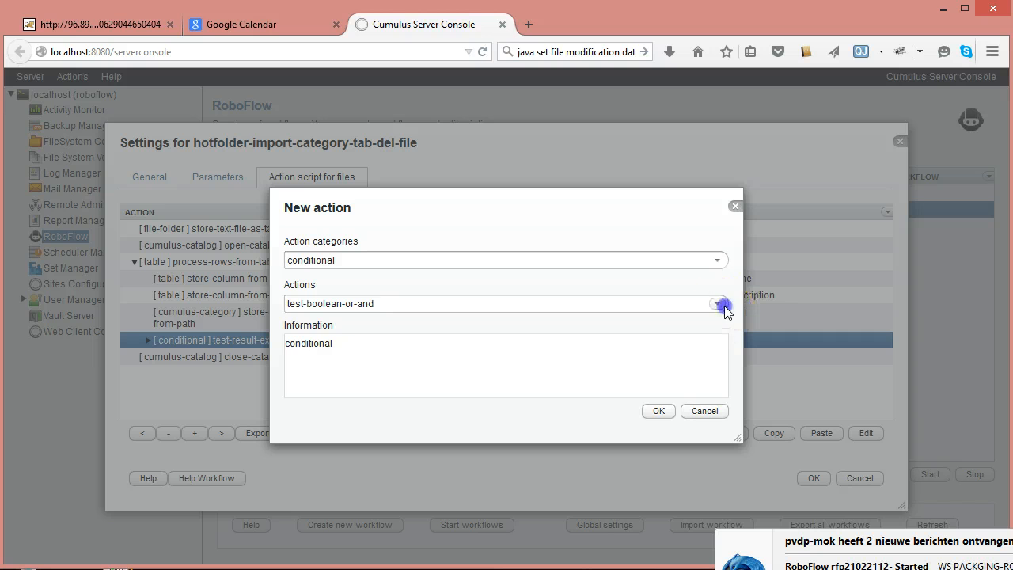
click(313, 373)
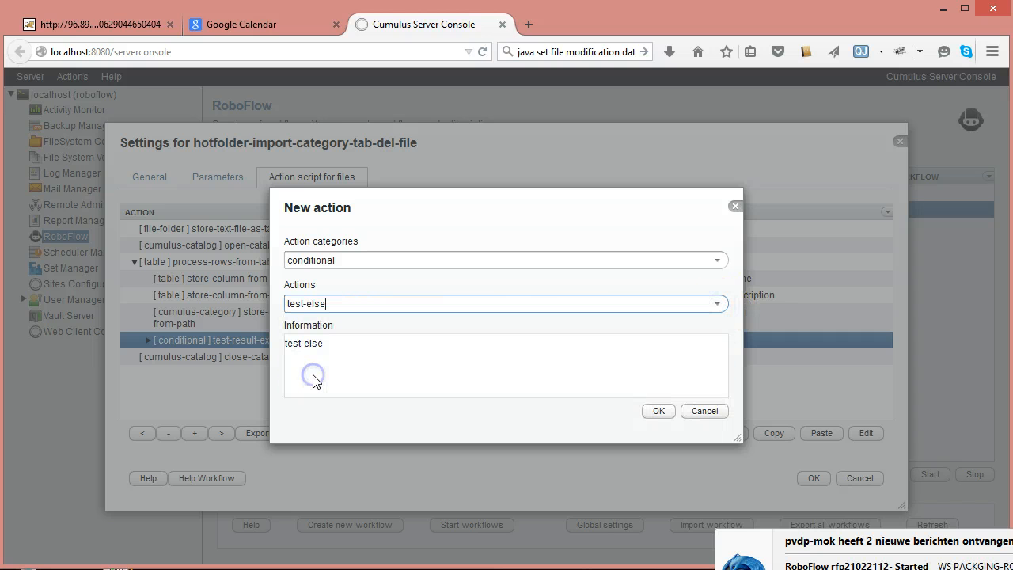
click(660, 412)
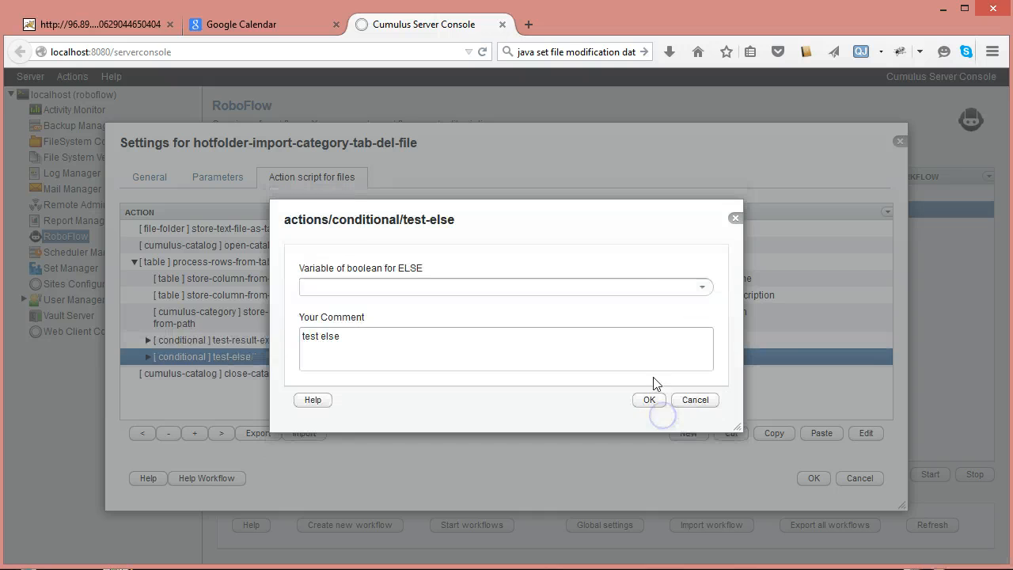
Step: Set the test-else action's boolean variable to test-if-category-exists and its comment to "test else: test-if-category-exists", and confirm
click(702, 287)
click(327, 321)
click(350, 337)
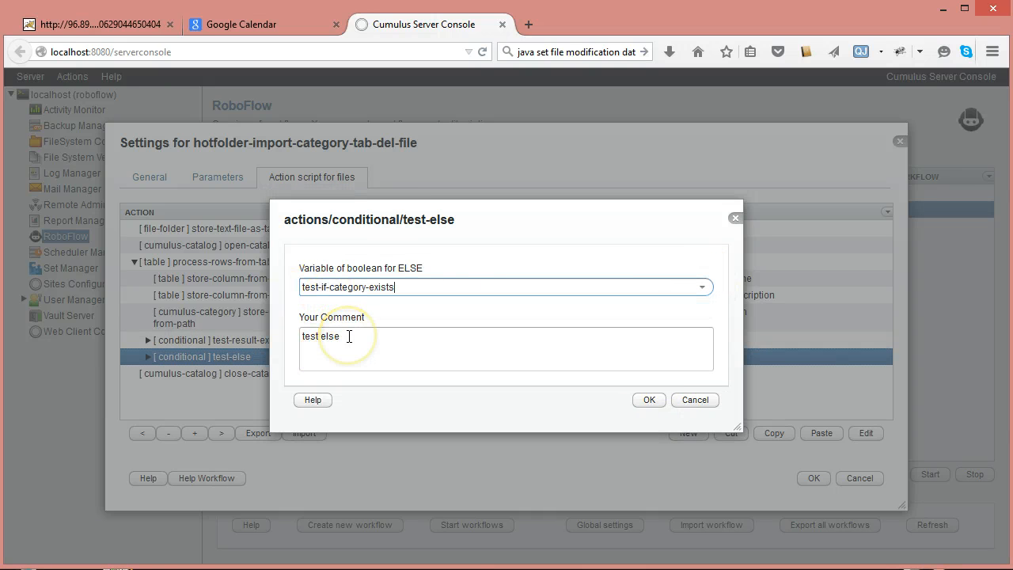
click(349, 336)
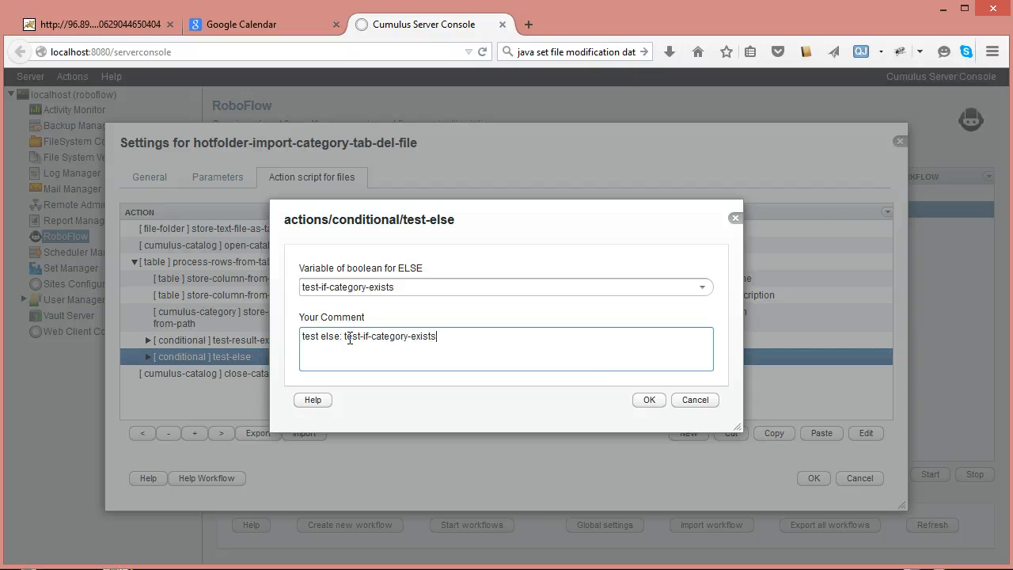
click(650, 399)
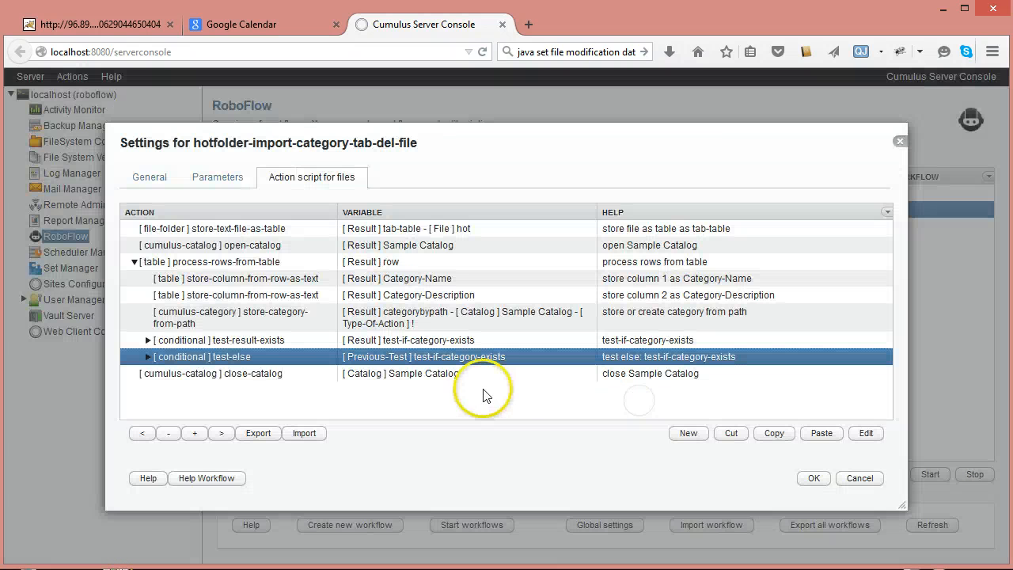
Step: Copy the write-text-to-log action from the test-result-exists branch into the test-else branch
click(148, 340)
click(148, 339)
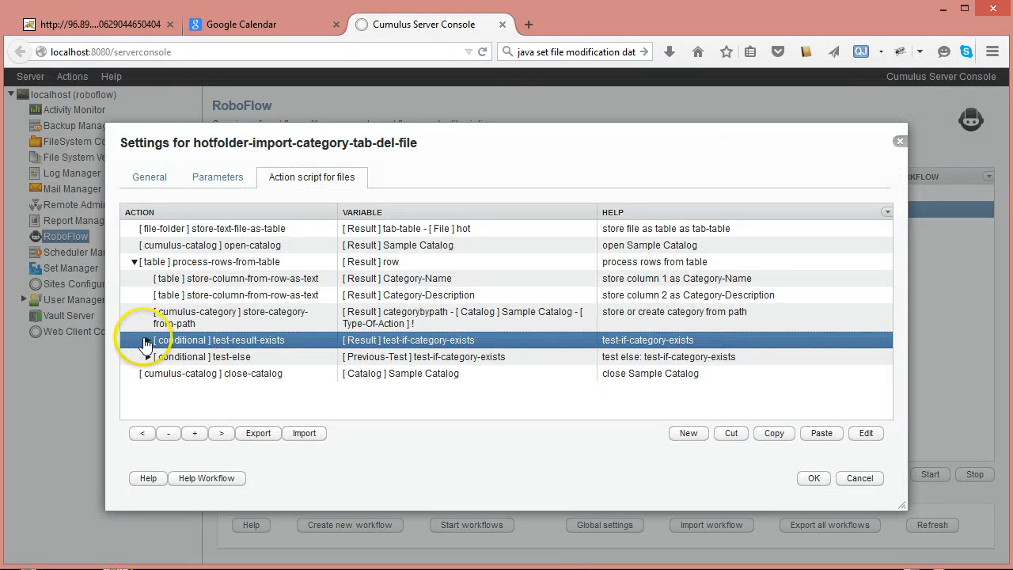
click(204, 358)
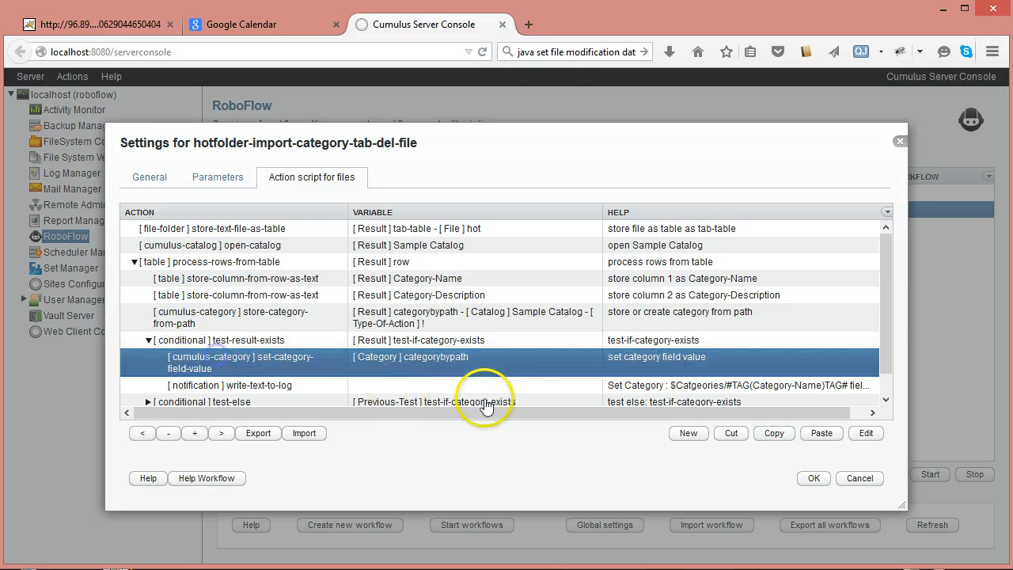
click(241, 392)
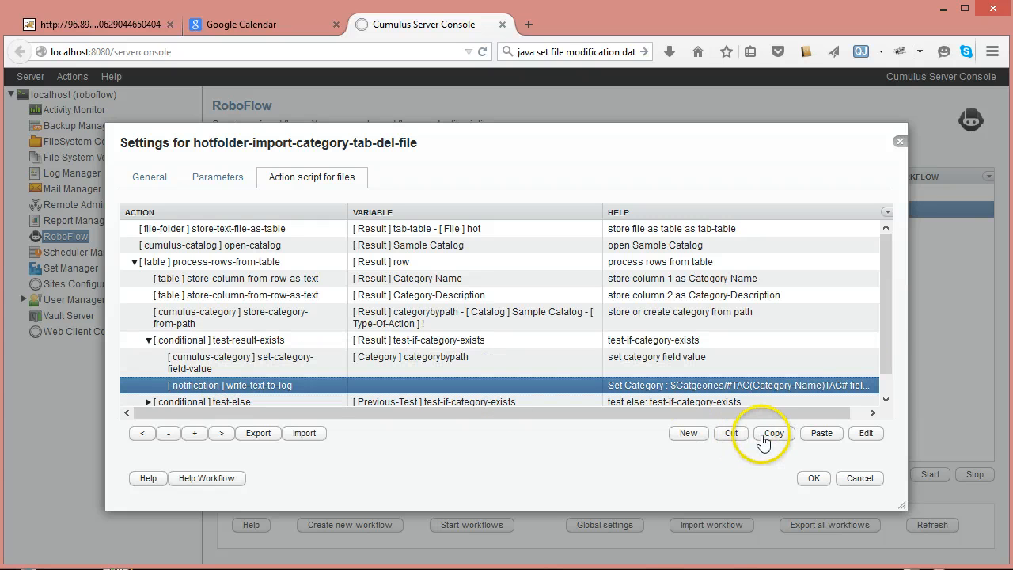
click(886, 399)
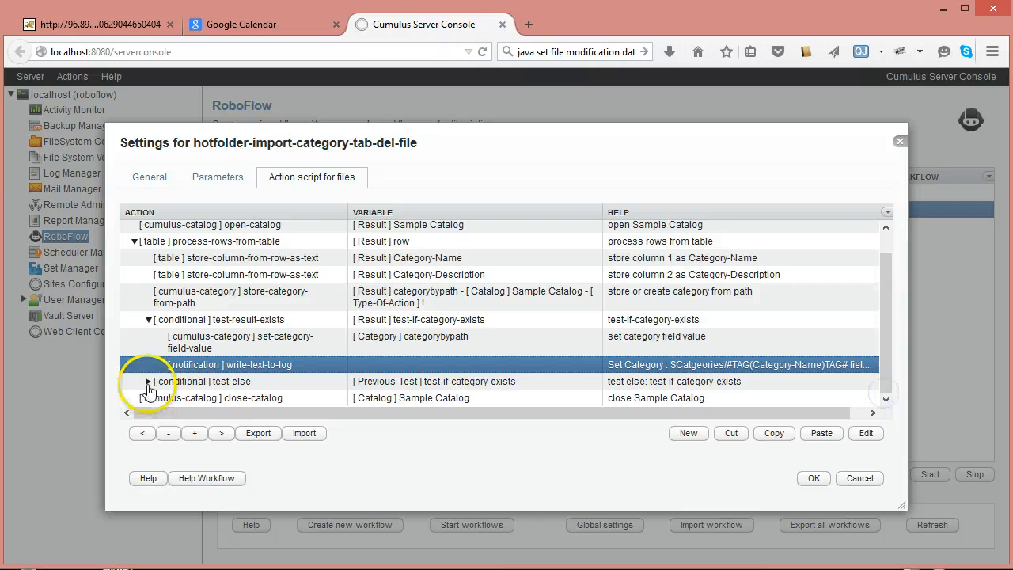
click(148, 381)
click(217, 386)
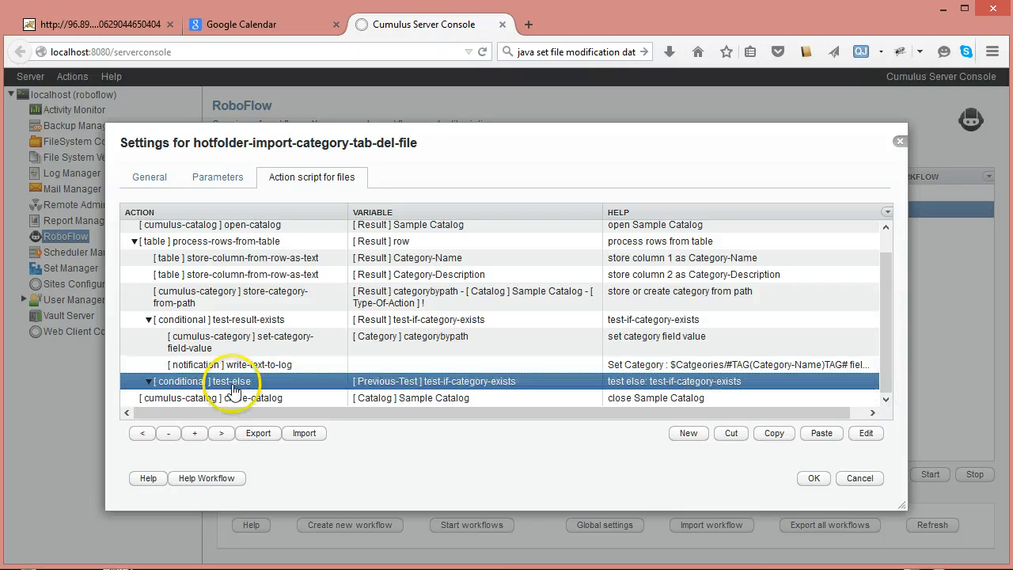
click(820, 434)
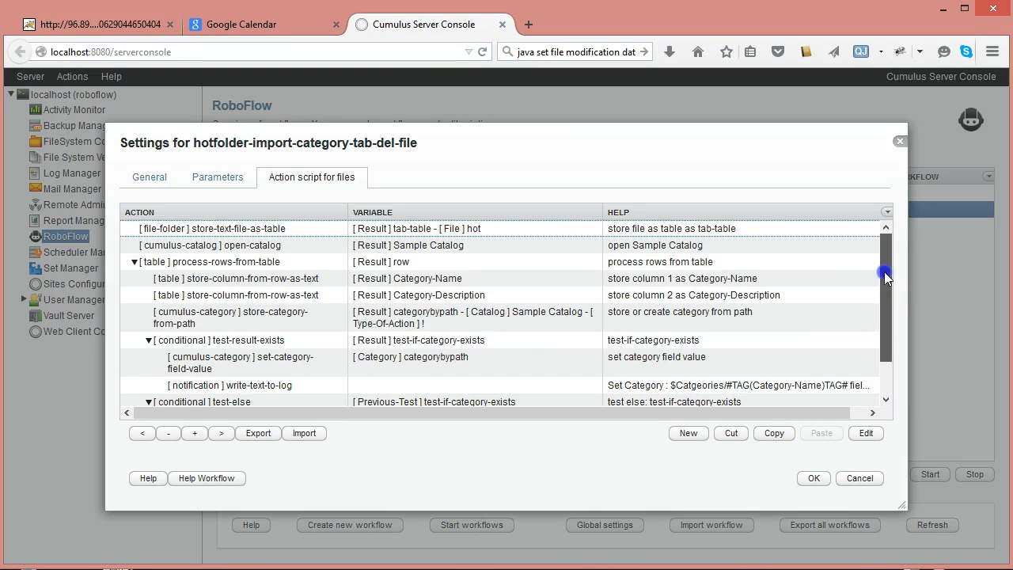
Step: Change the log text of the write-text-to-log action under test-else to "Category NOT FOUND: $Catgeories/#TAG(Category-Name)TAG#"
drag(882, 280, 877, 338)
click(863, 433)
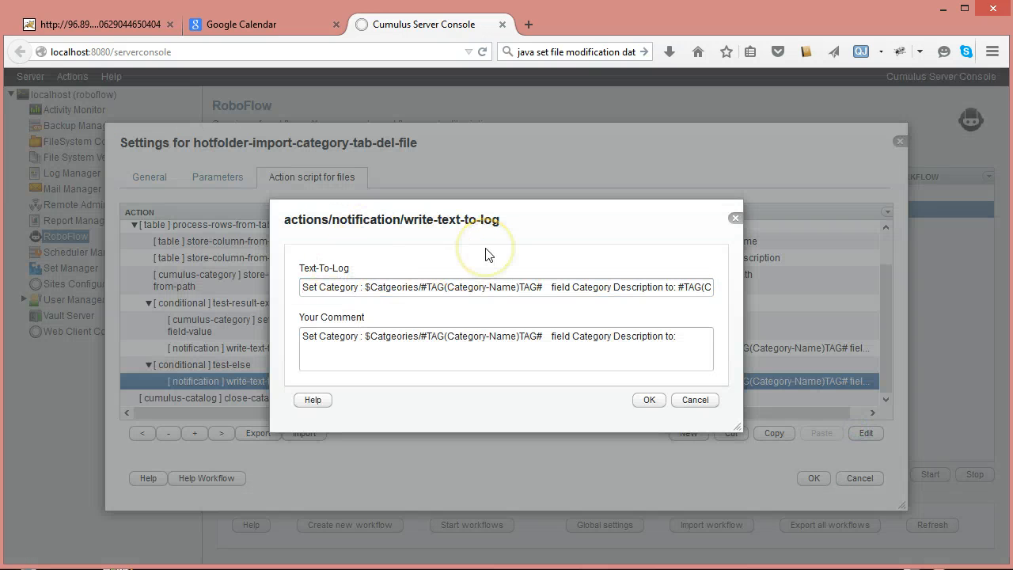
key(Delete)
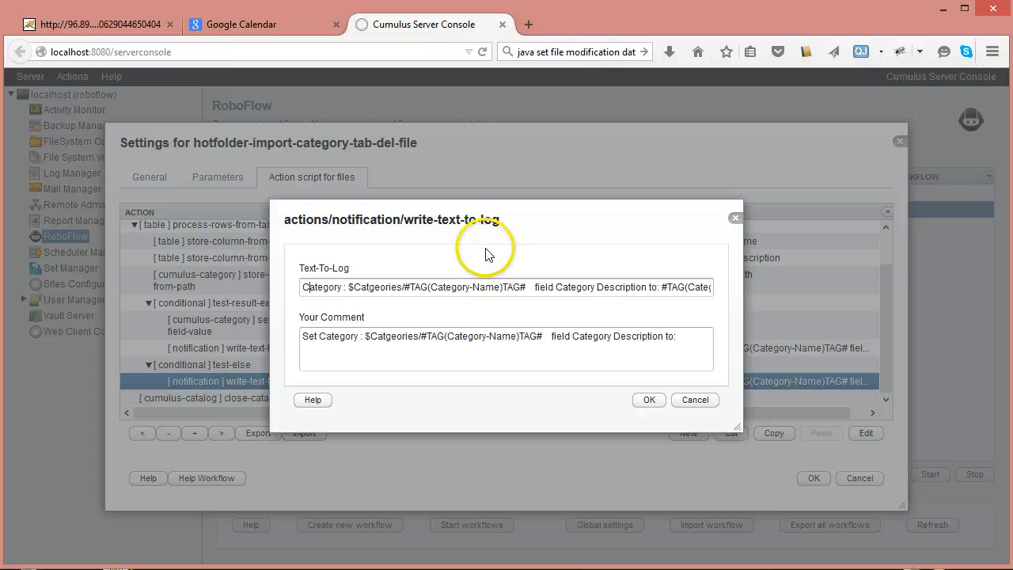
text(NOT)
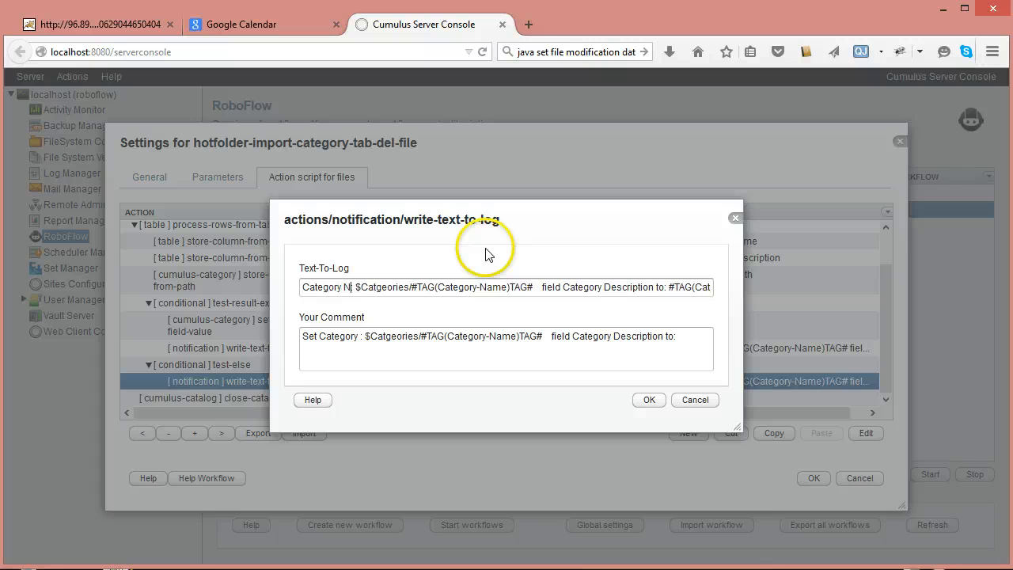
text( FOUN)
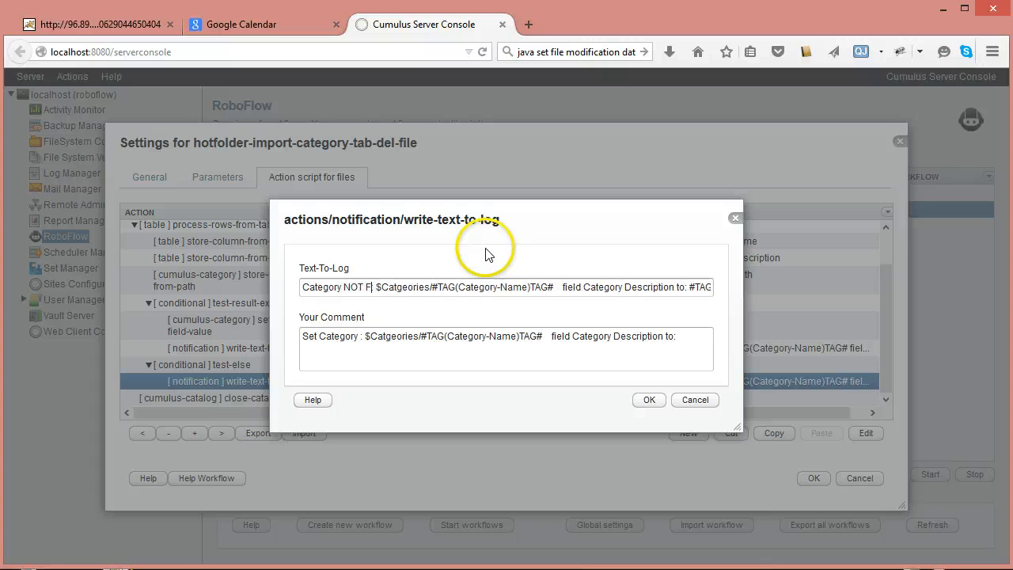
text(D:)
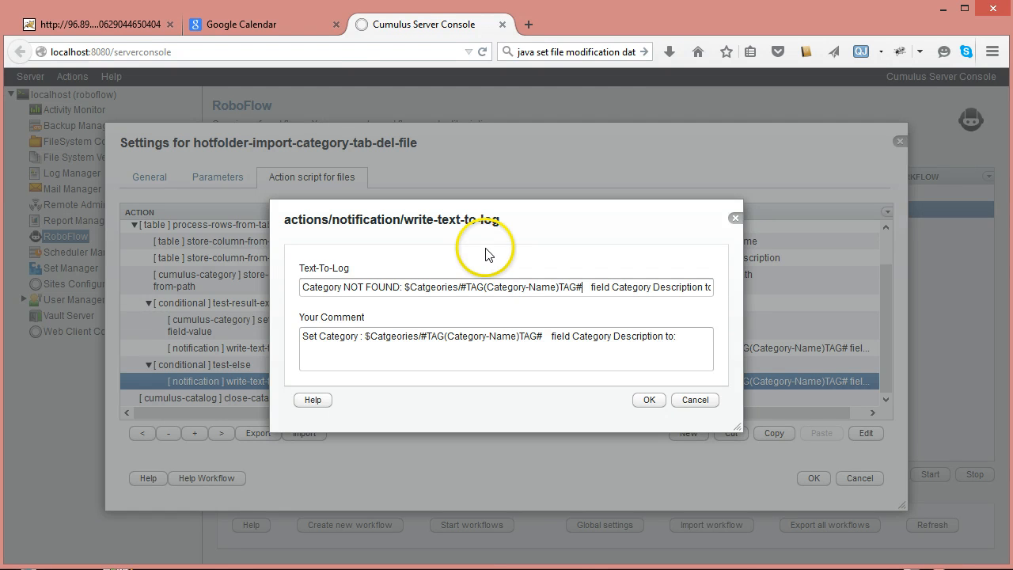
key(shift+End)
key(Delete)
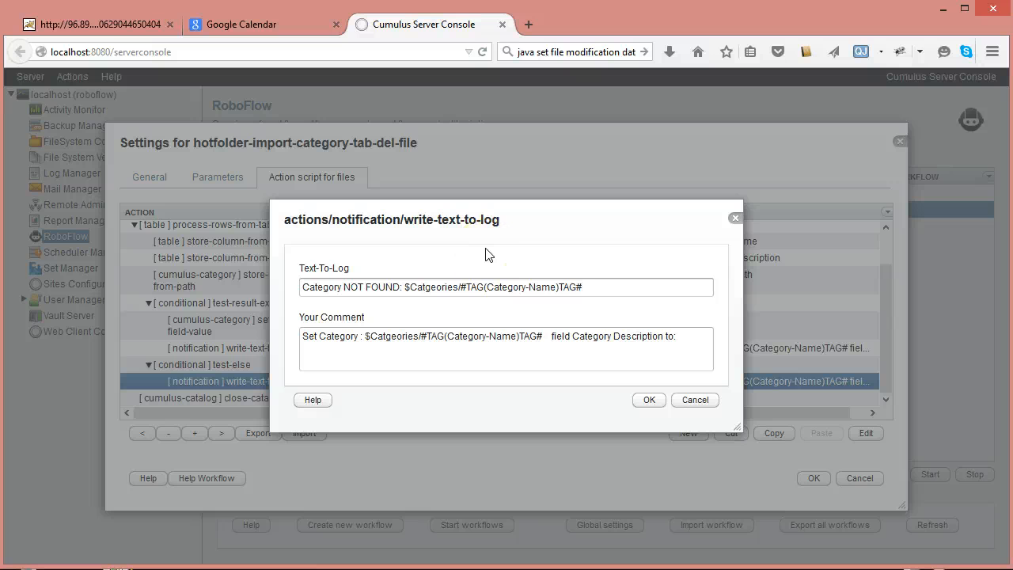
Step: Replace the write-text-to-log action's comment with a copy of its "Category NOT FOUND" log text and confirm
key(ctrl+a)
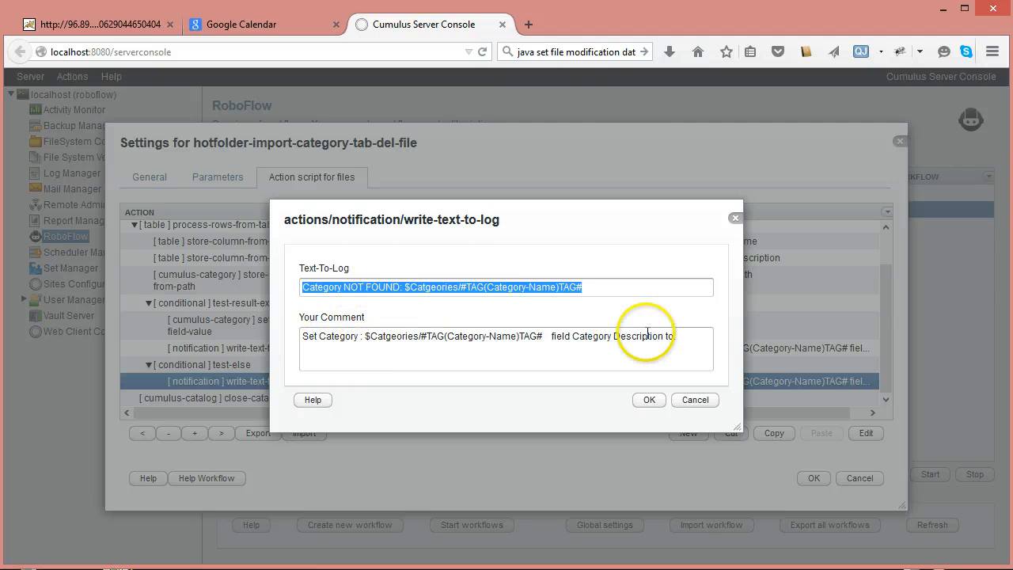
mouse_move(701, 339)
mouse_down()
mouse_move(257, 310)
mouse_move(293, 342)
mouse_up()
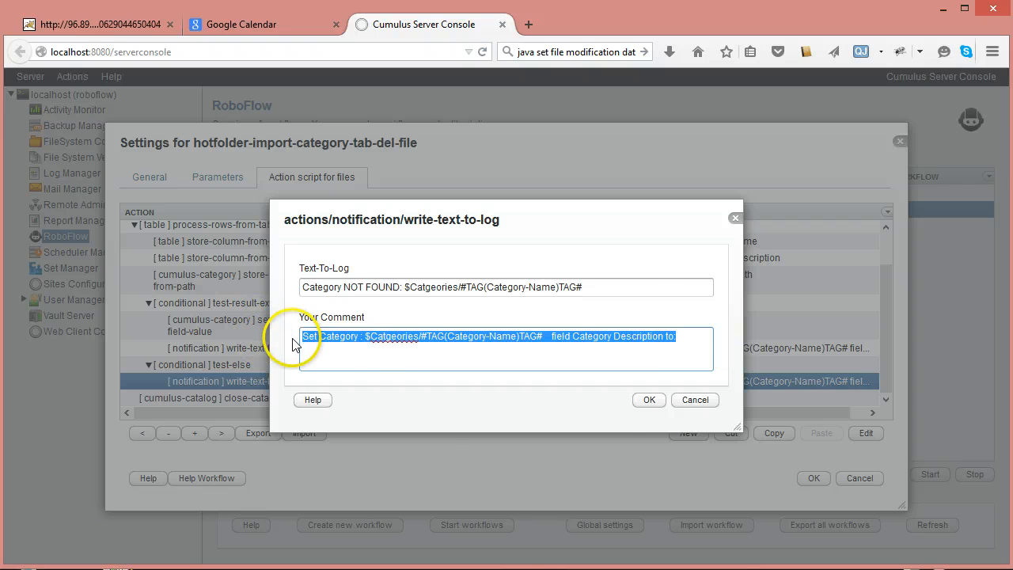
key(ctrl+v)
click(649, 401)
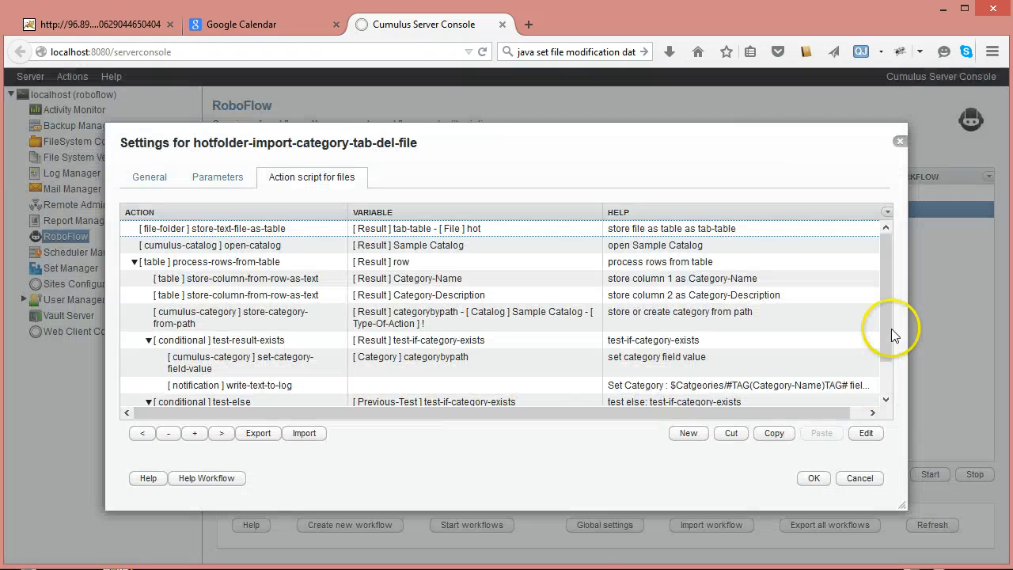
Step: Check the action under test-else and collapse both the test-else and test-result-exists branches
drag(886, 344, 889, 414)
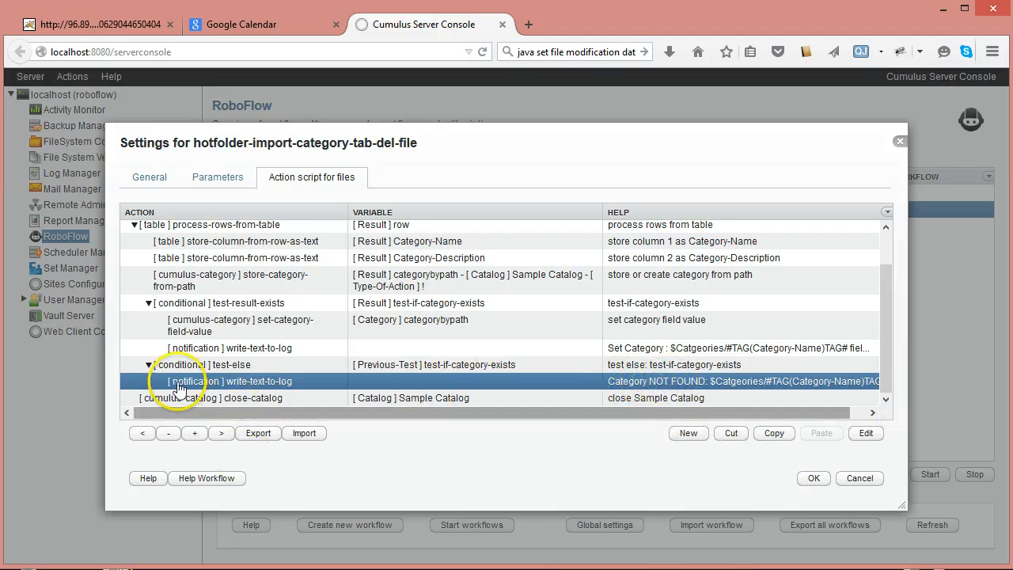
click(148, 365)
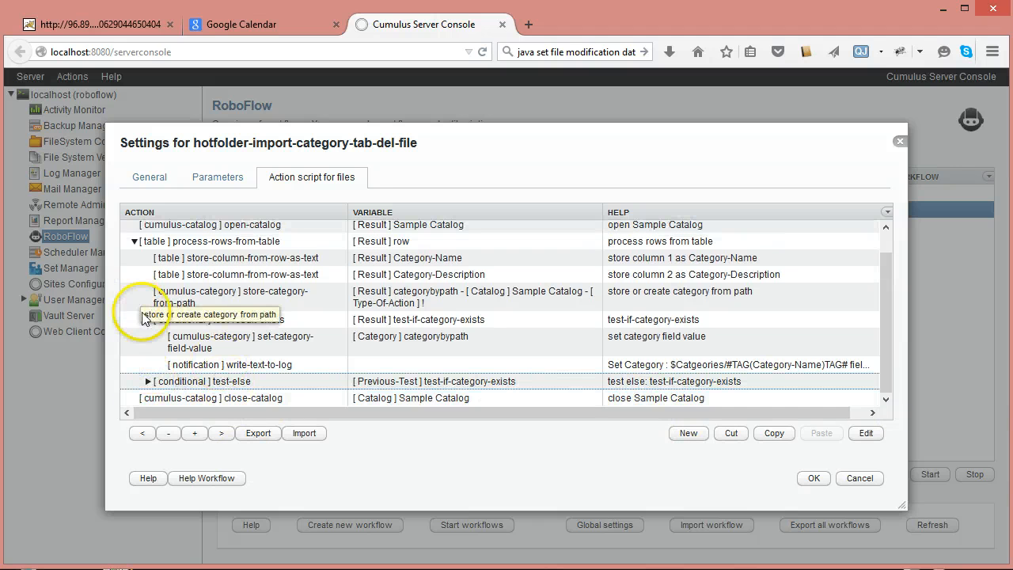
click(153, 321)
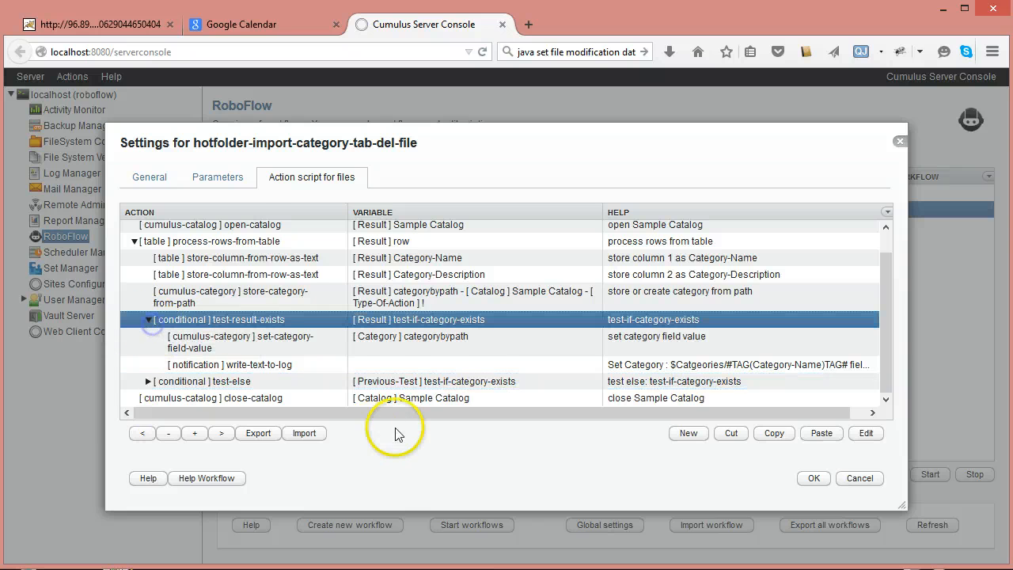
click(148, 319)
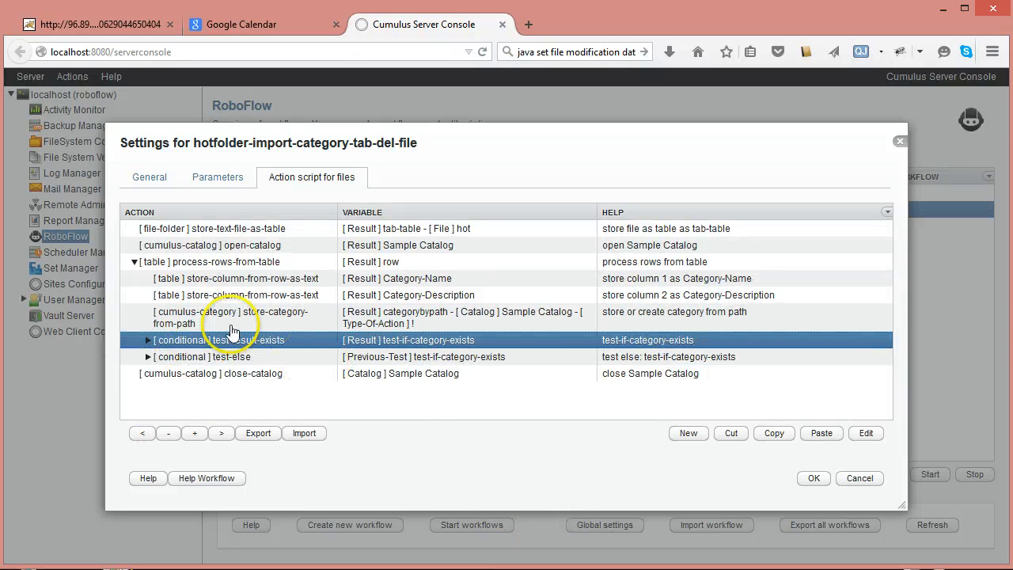
Step: Review the store-category-from-path action's settings and save the hotfolder-import-category-tab-del-file workflow
click(205, 320)
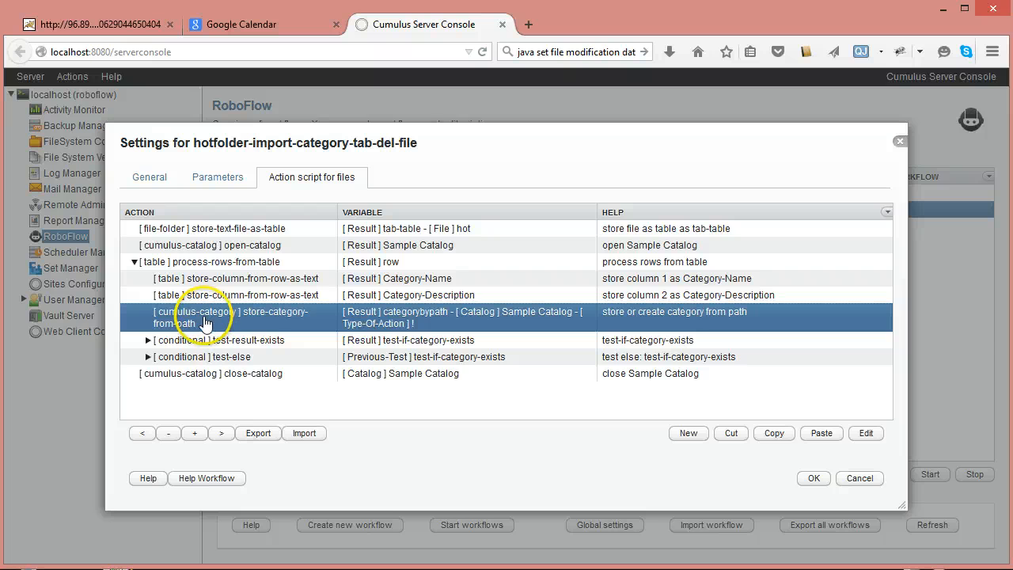
double_click(206, 321)
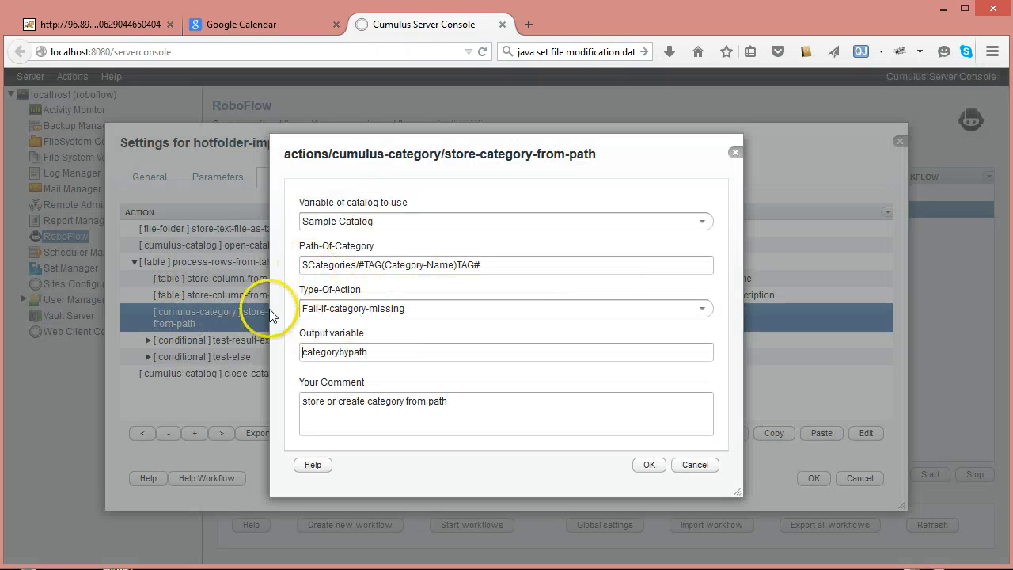
click(695, 464)
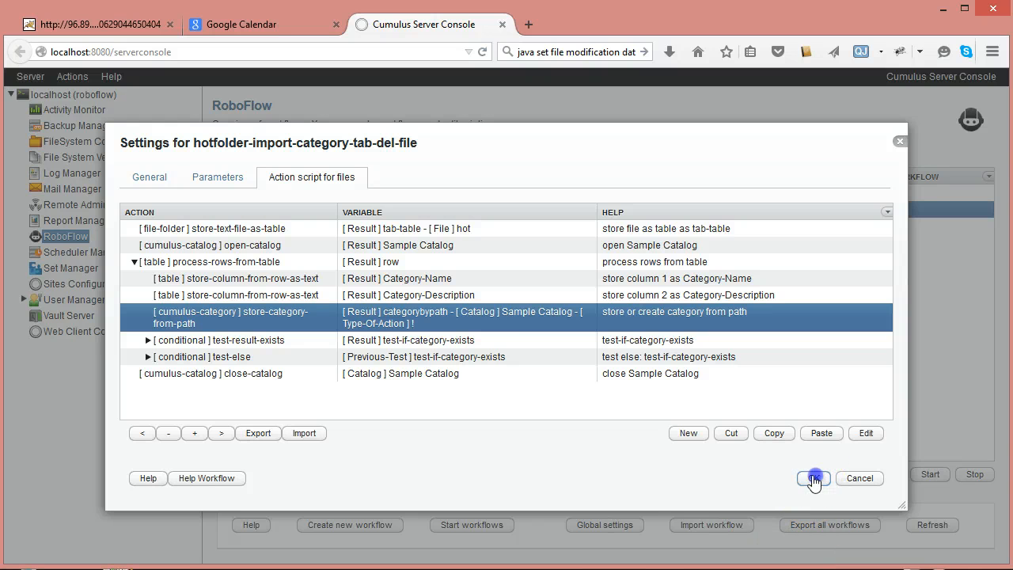
click(814, 478)
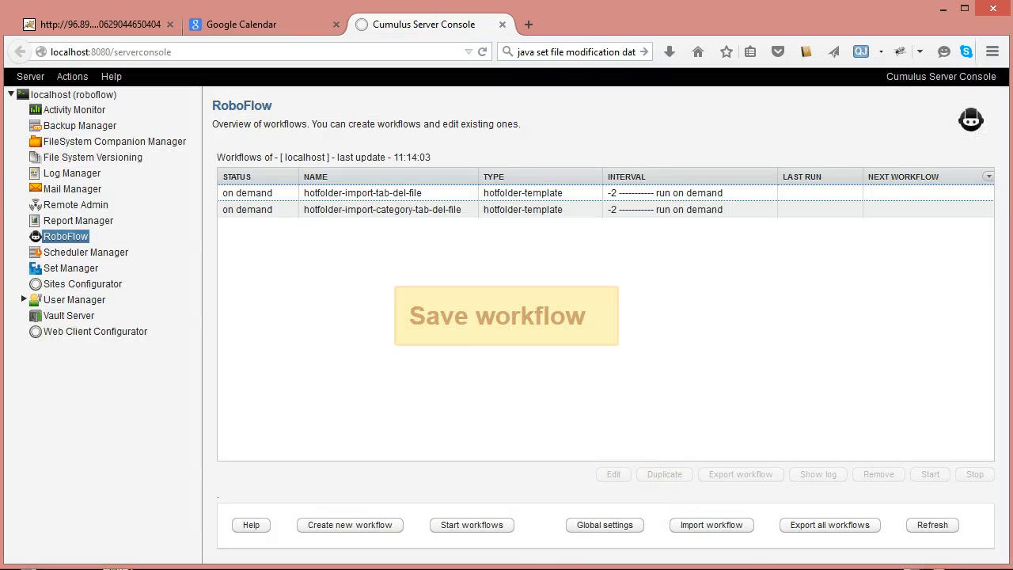
Step: In File Explorer, copy test-category-tab-del-import.txt from import-tab-del-cum92 into the dropfolder-category folder
click(154, 568)
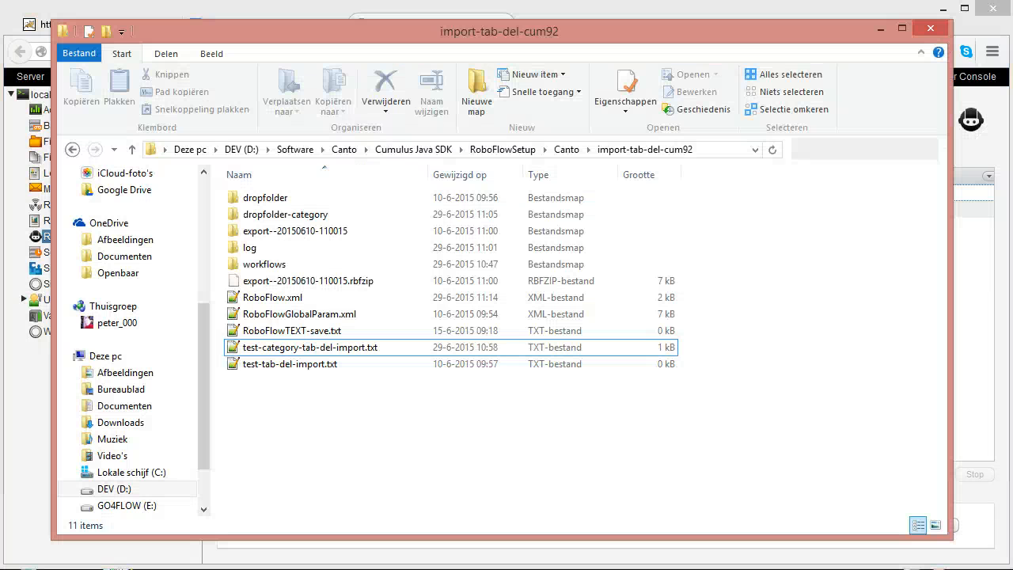
click(339, 349)
key(ctrl+c)
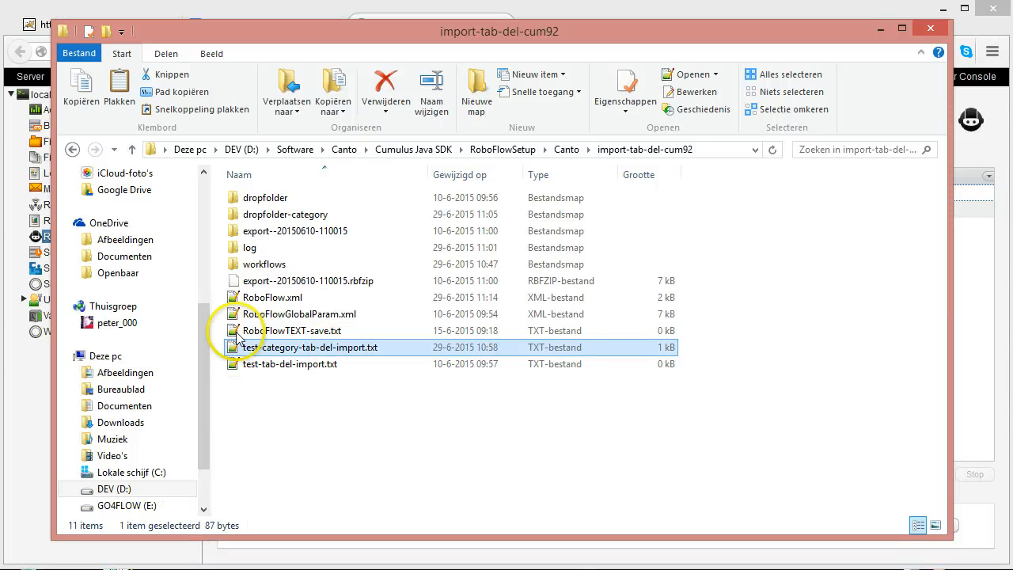
double_click(237, 217)
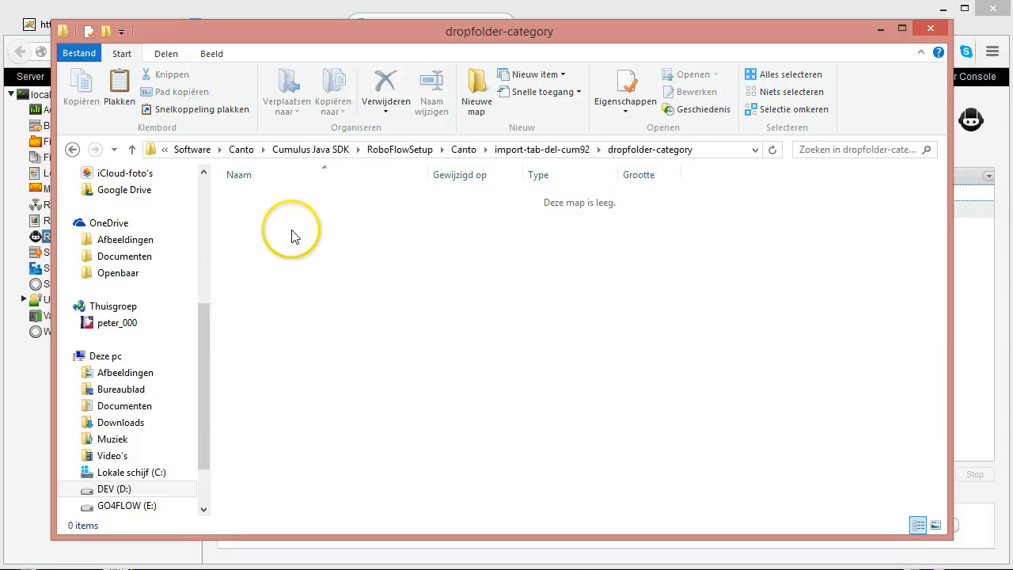
key(ctrl+v)
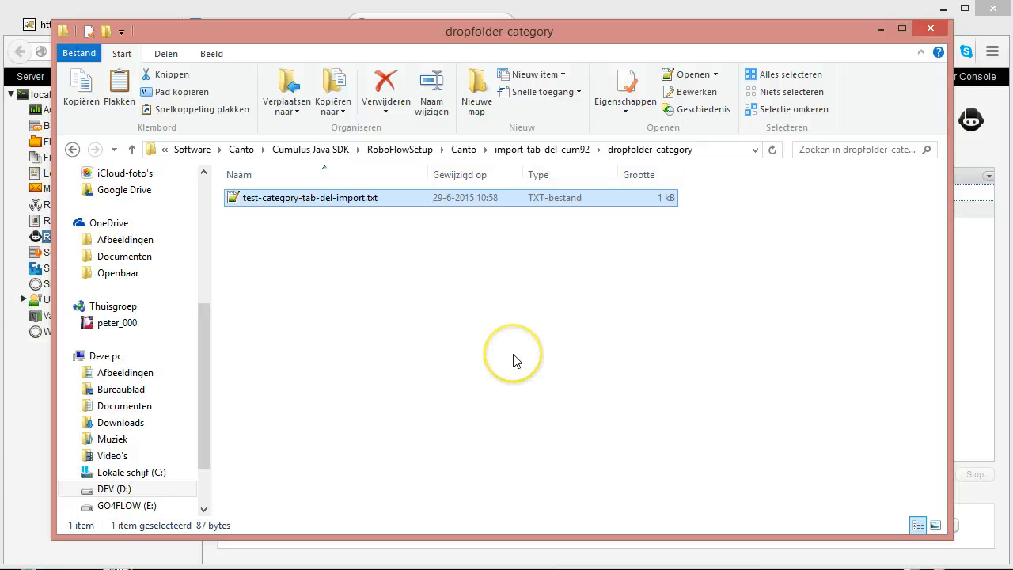
Step: Return to the Cumulus Server Console and start the hotfolder-import-category-tab-del-file workflow
click(1001, 563)
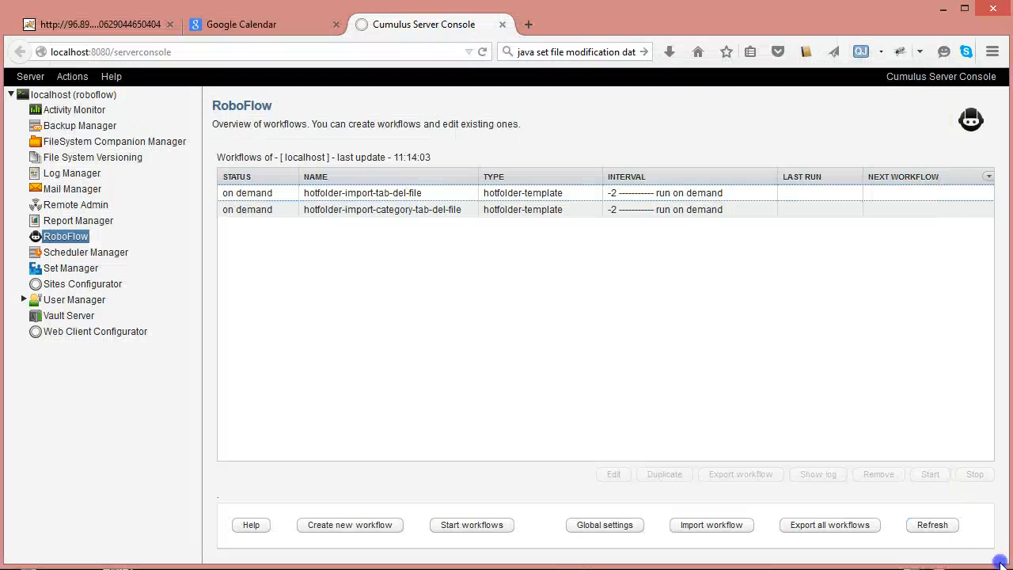
click(356, 211)
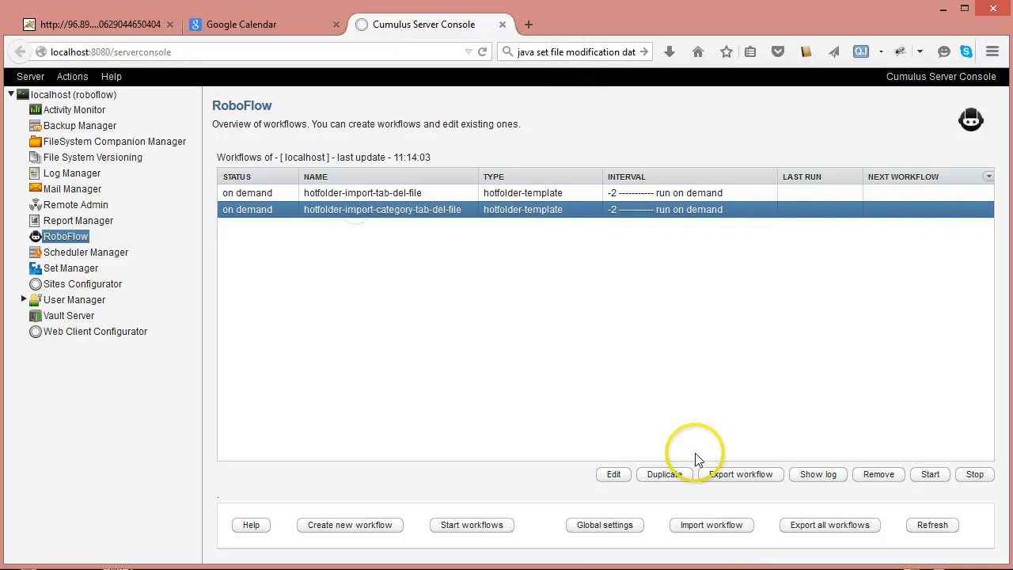
click(930, 475)
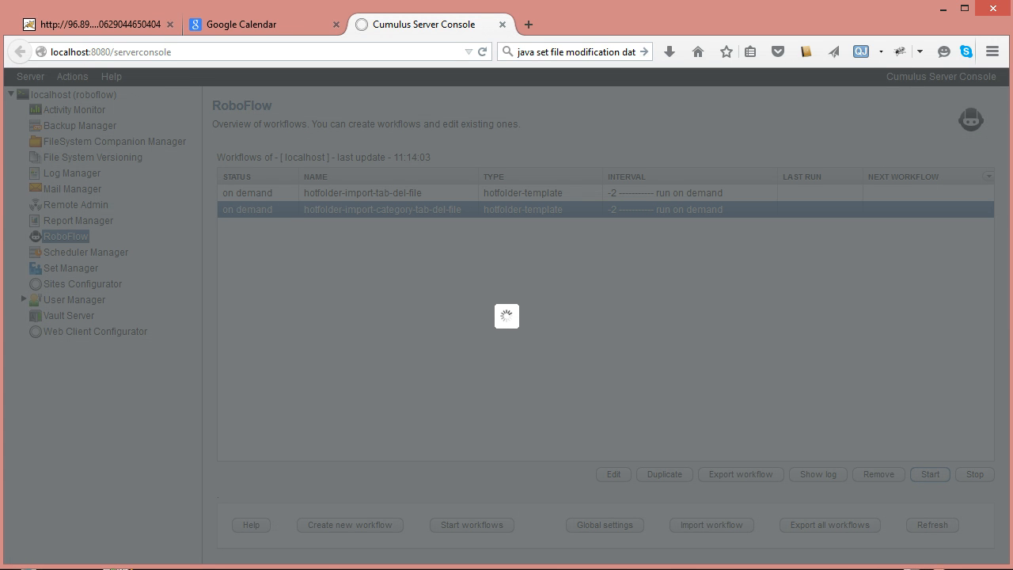
mouse_move(468, 569)
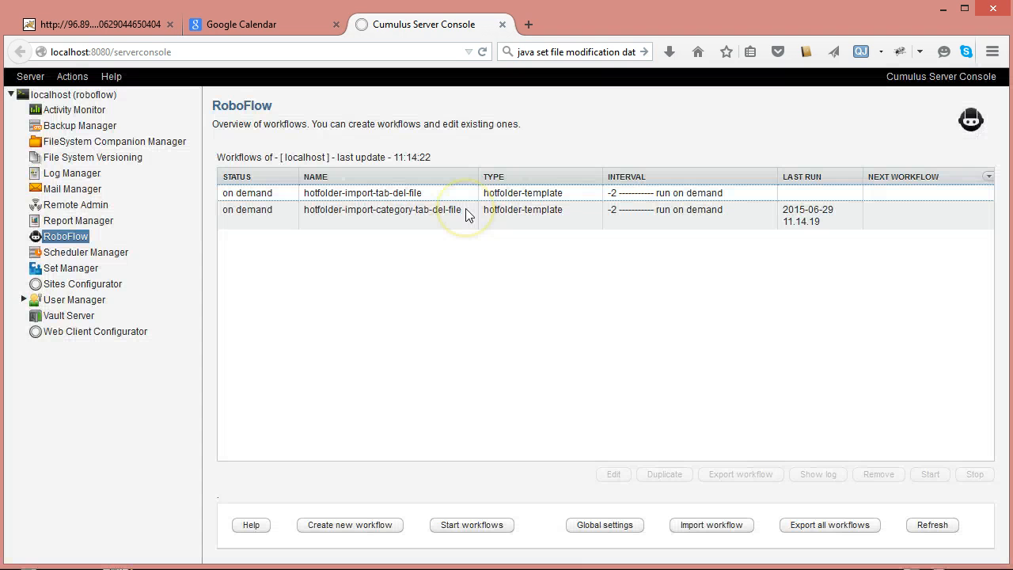
Step: Show the hotfolder-import-category-tab-del-file workflow's log and examine the processed file and the category-not-found entry
click(466, 211)
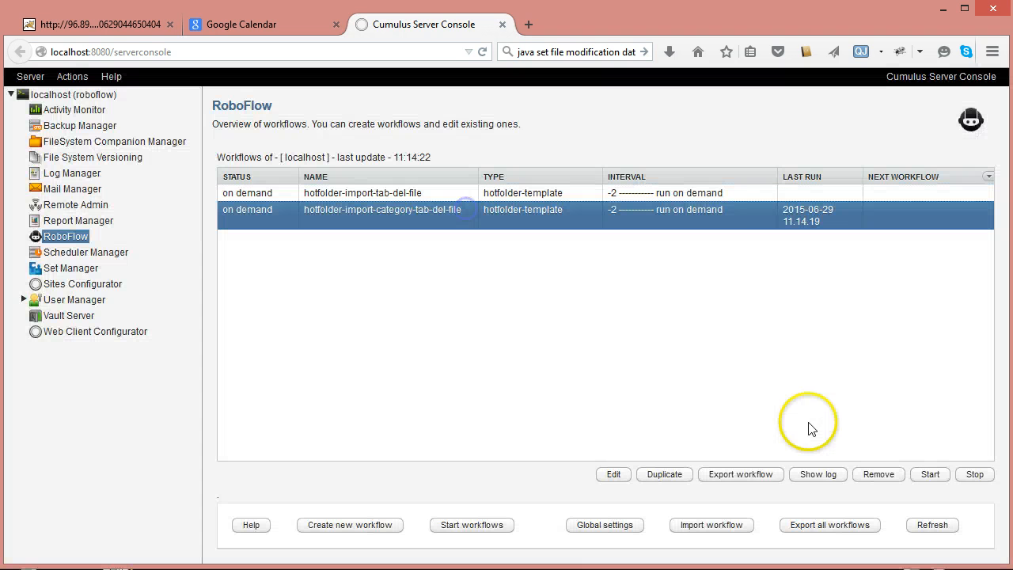
click(821, 475)
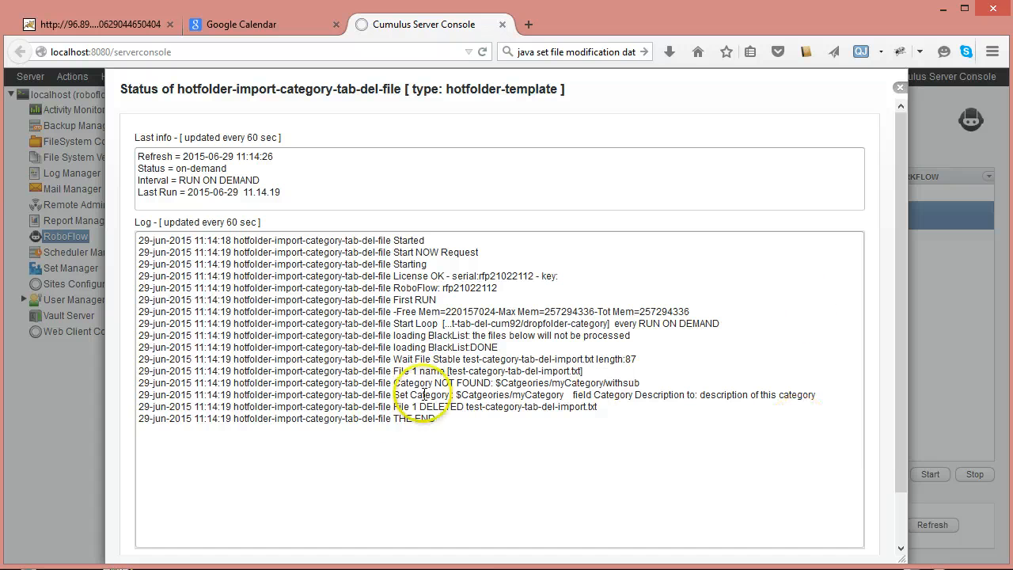
drag(391, 371, 623, 371)
click(623, 371)
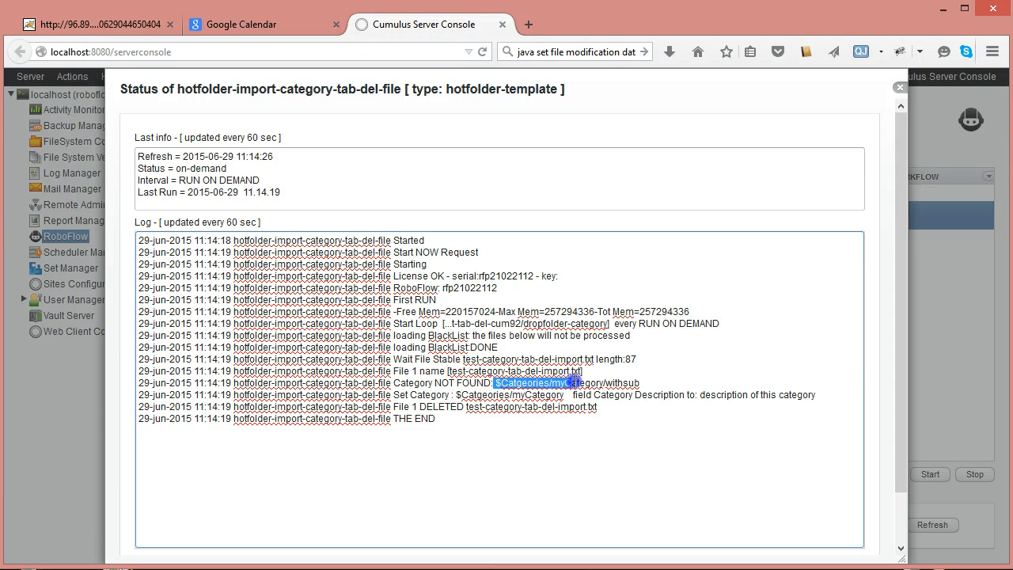
drag(641, 383, 606, 384)
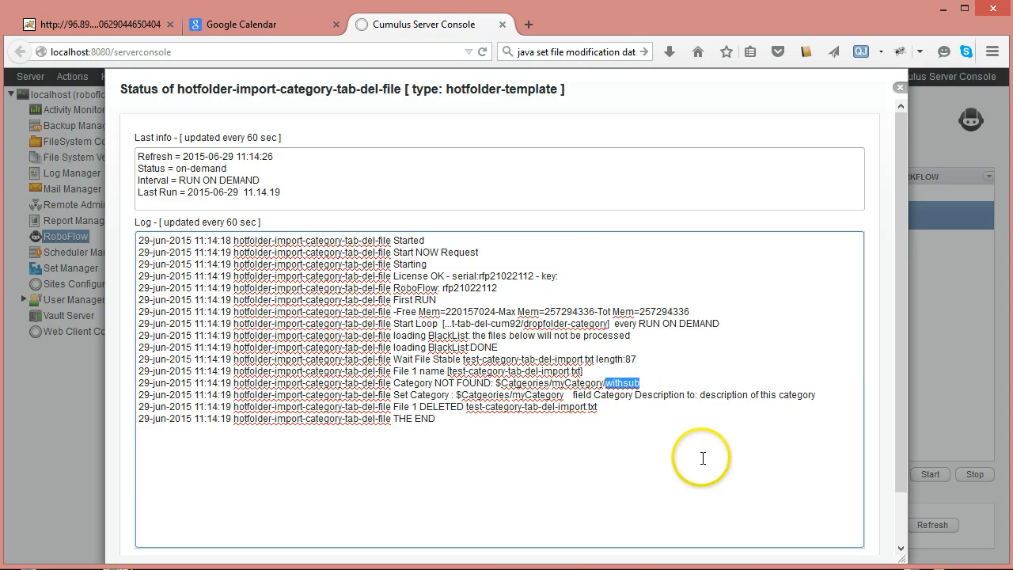
click(652, 384)
Step: Switch to the Cumulus client to check myCategory's Category Description, and return to the Server Console to close the workflow log
click(225, 569)
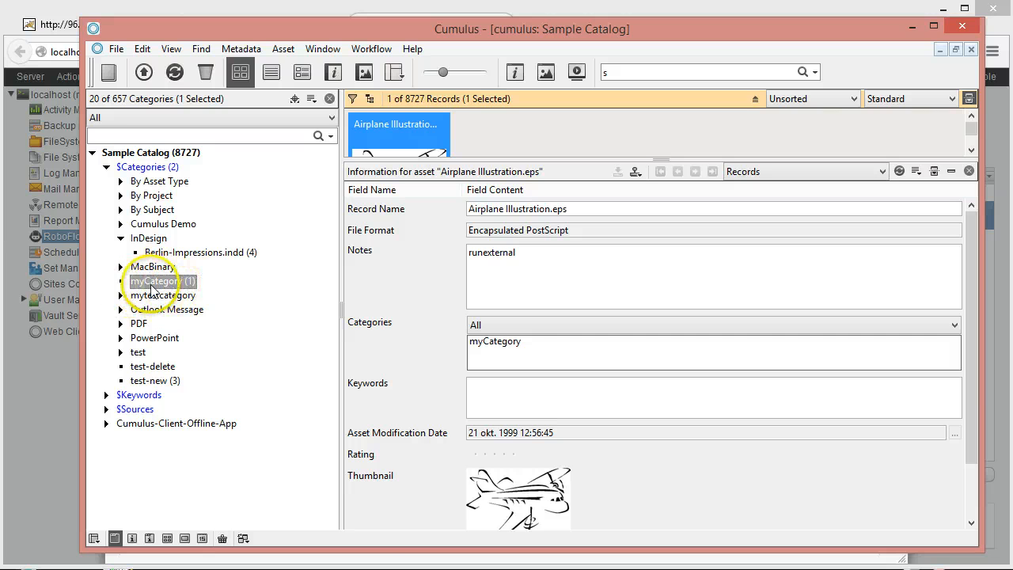
right_click(175, 288)
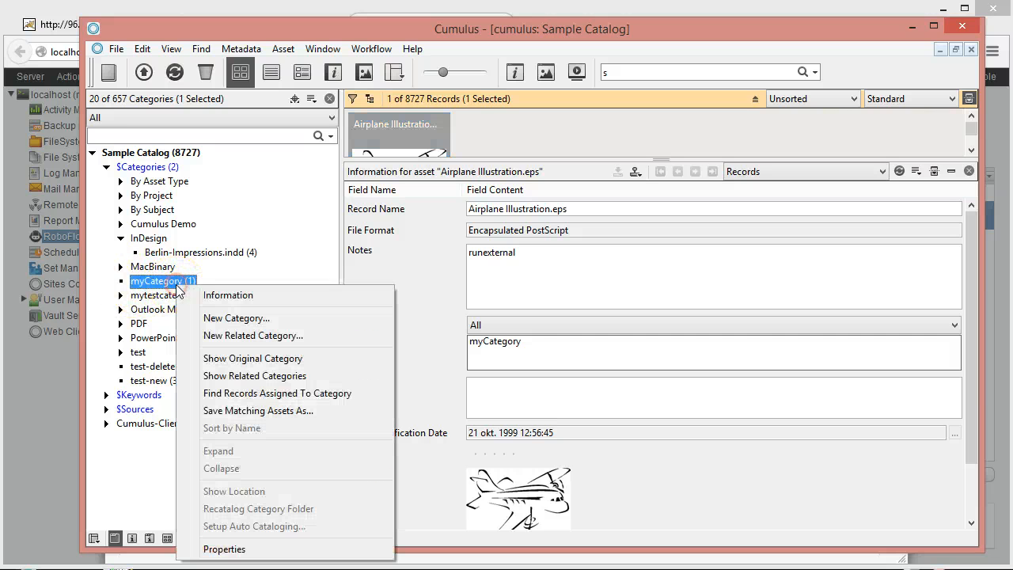
click(245, 294)
click(143, 129)
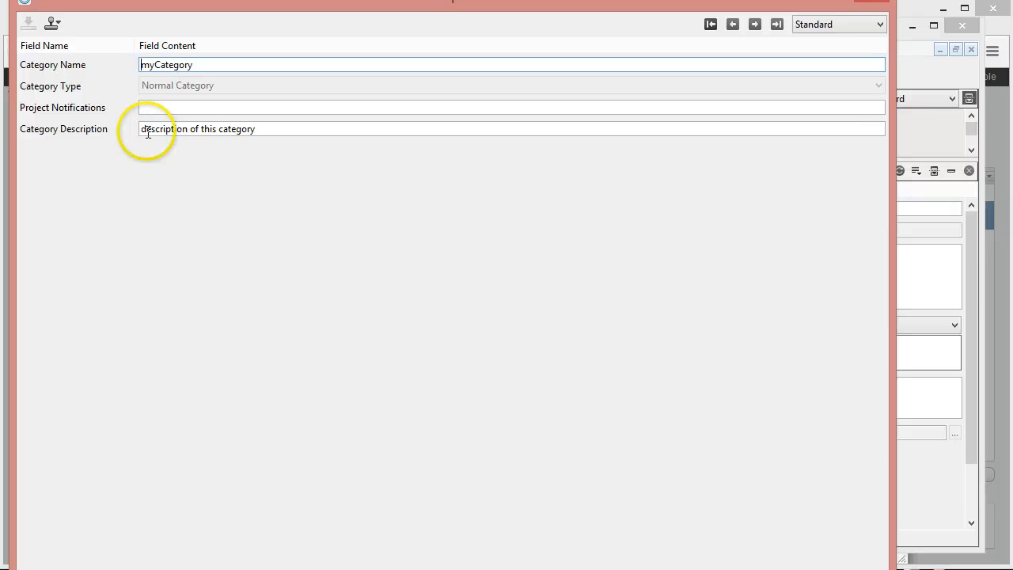
click(256, 129)
click(141, 129)
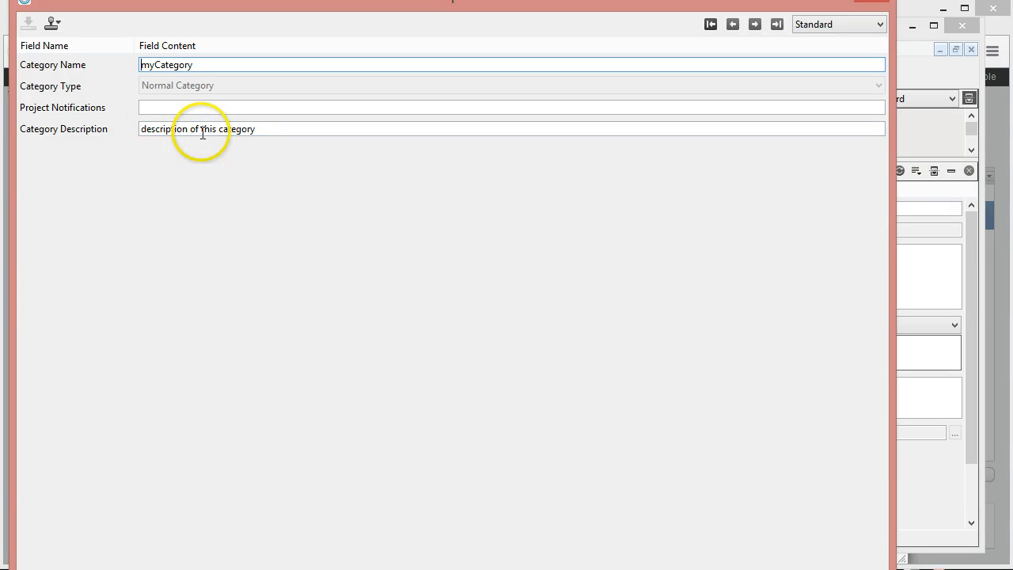
click(872, 1)
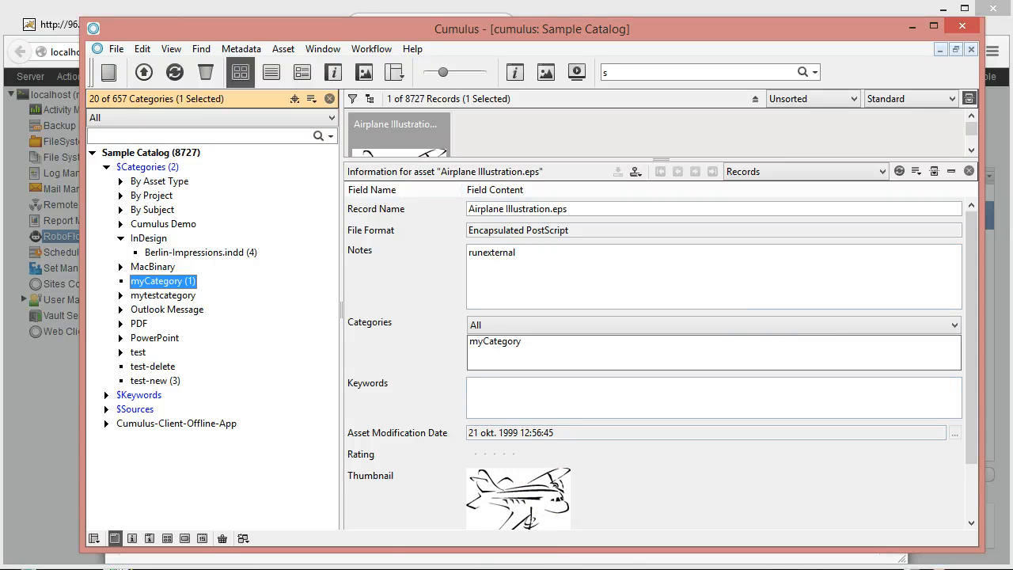
click(29, 453)
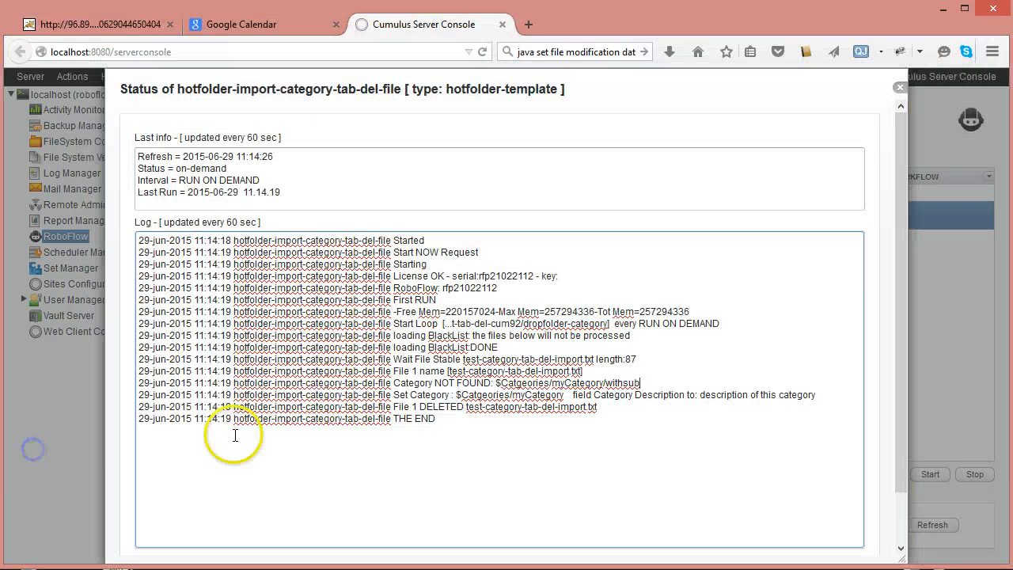
click(900, 87)
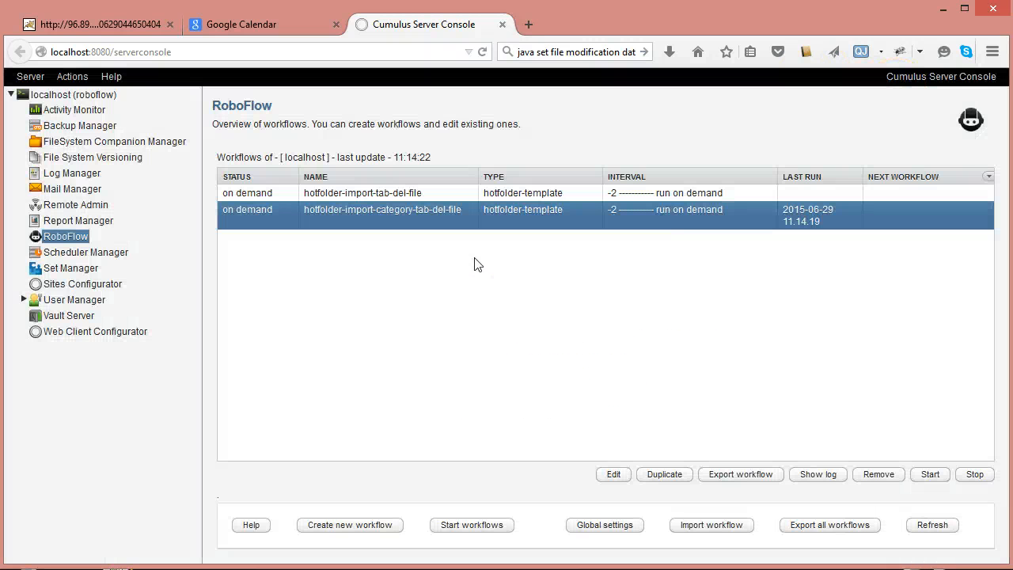